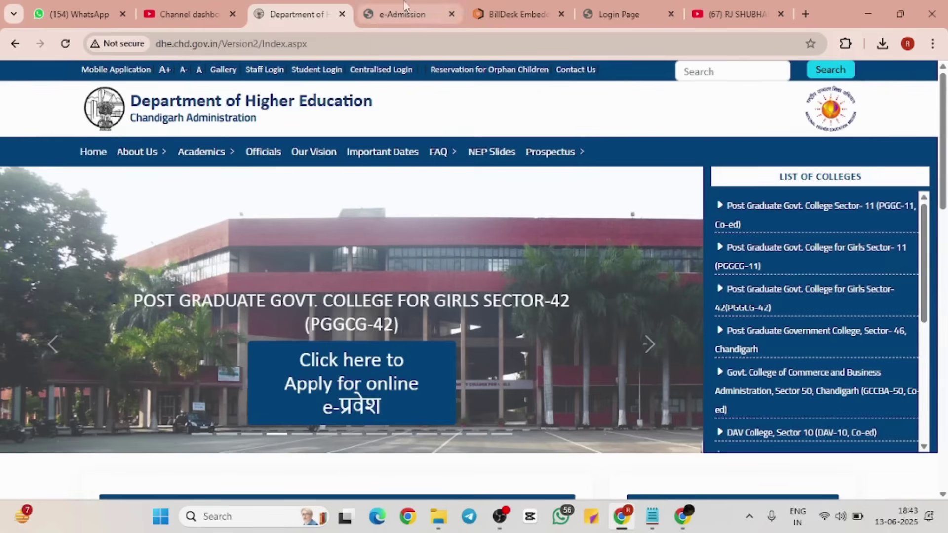
Step: Type stray text into the current browser tab before starting the search
click(785, 8)
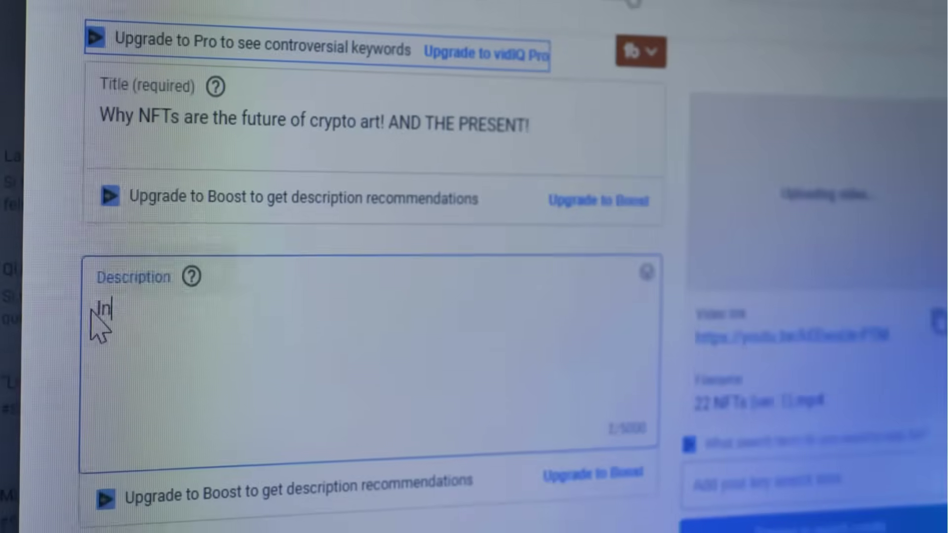
text(this youtube video we'll )
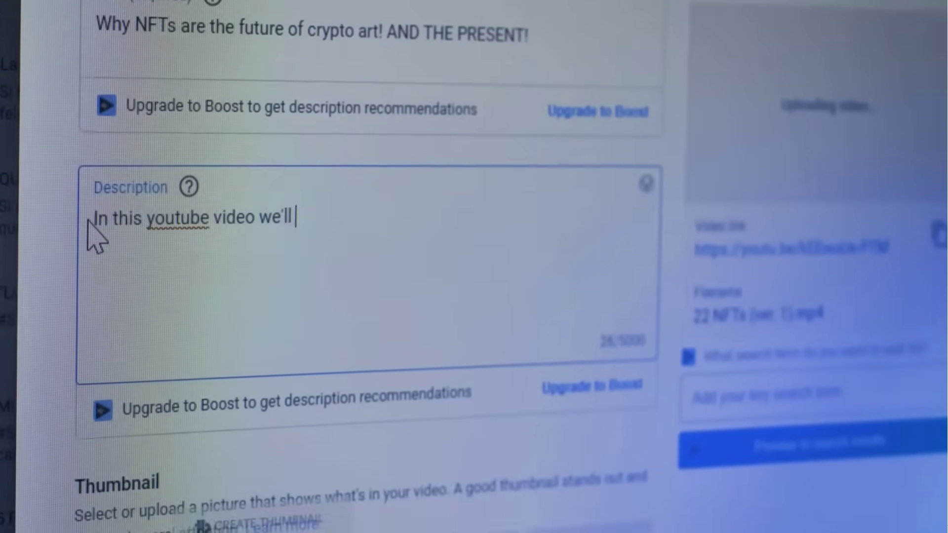
text(gonna talk about crypto)
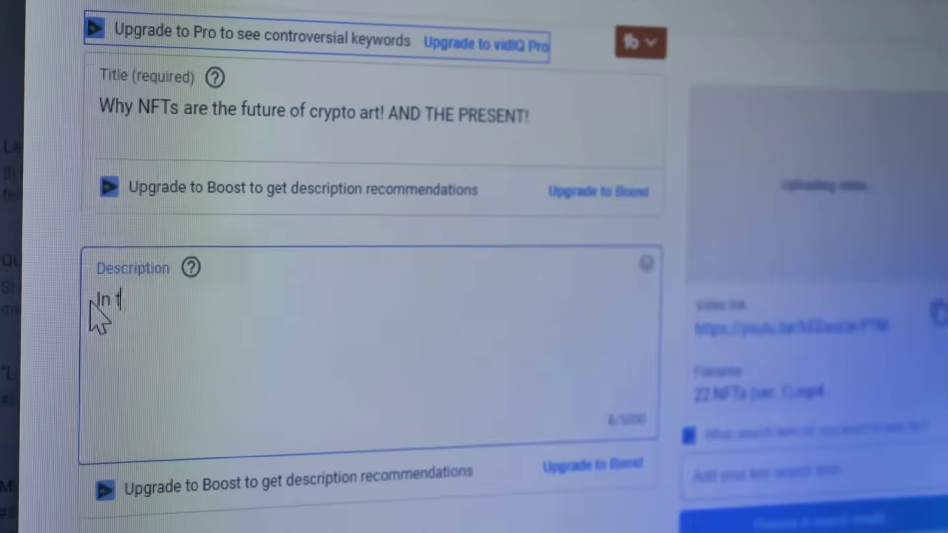
text(his yout)
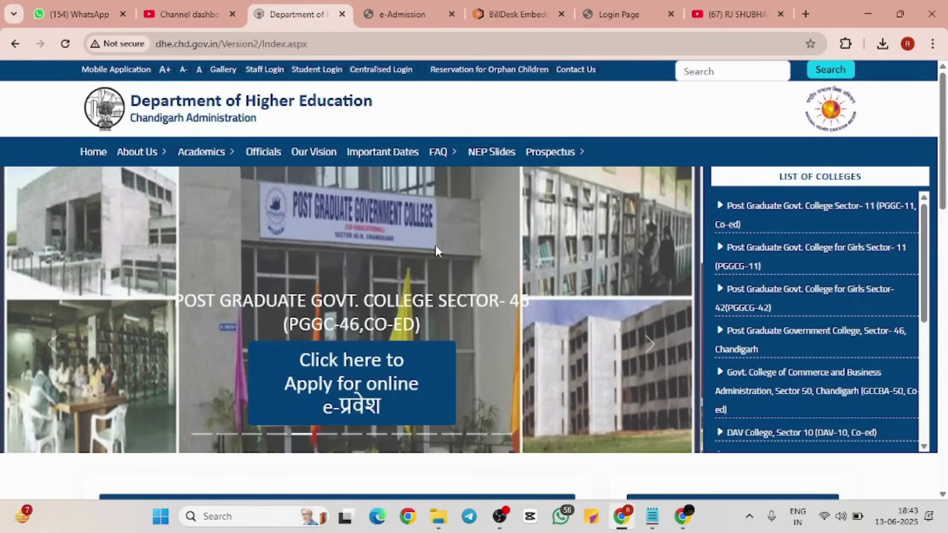
scroll(435, 245, down, 1)
scroll(436, 245, up, 1)
Step: Search Google for 'dhechd' in a new tab, correcting typos along the way
click(811, 8)
text(de)
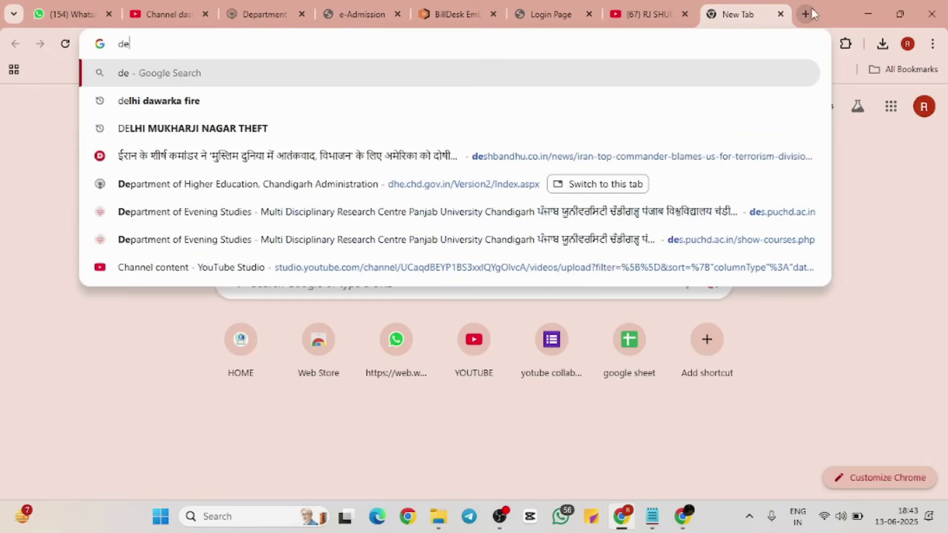
key(BackSpace)
text(hec)
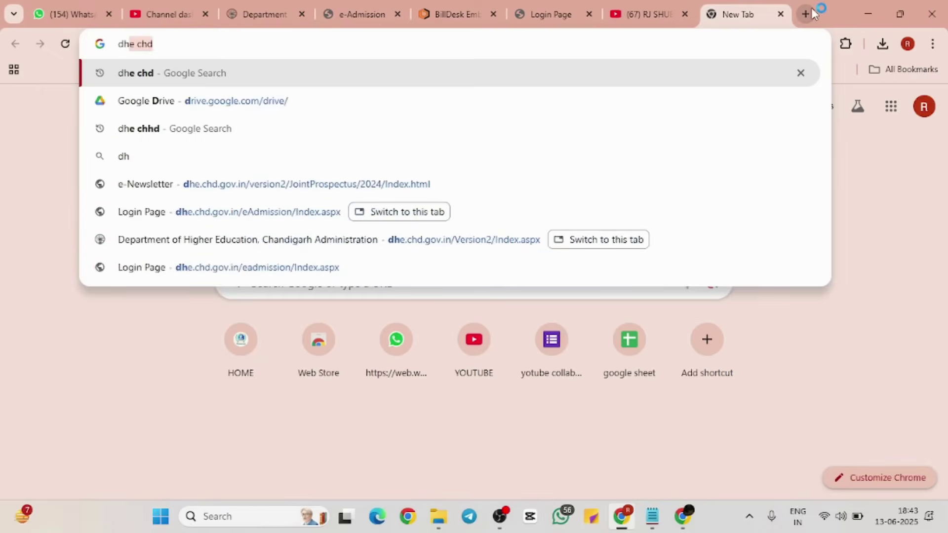
text(hf)
key(BackSpace)
text(d)
key(Return)
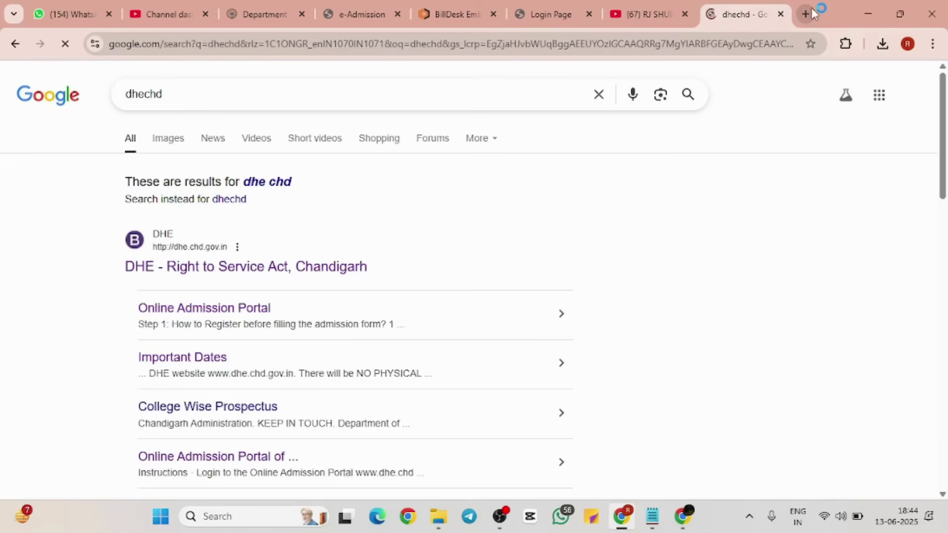
Step: Open the Department of Higher Education, Chandigarh result and browse its homepage
click(178, 267)
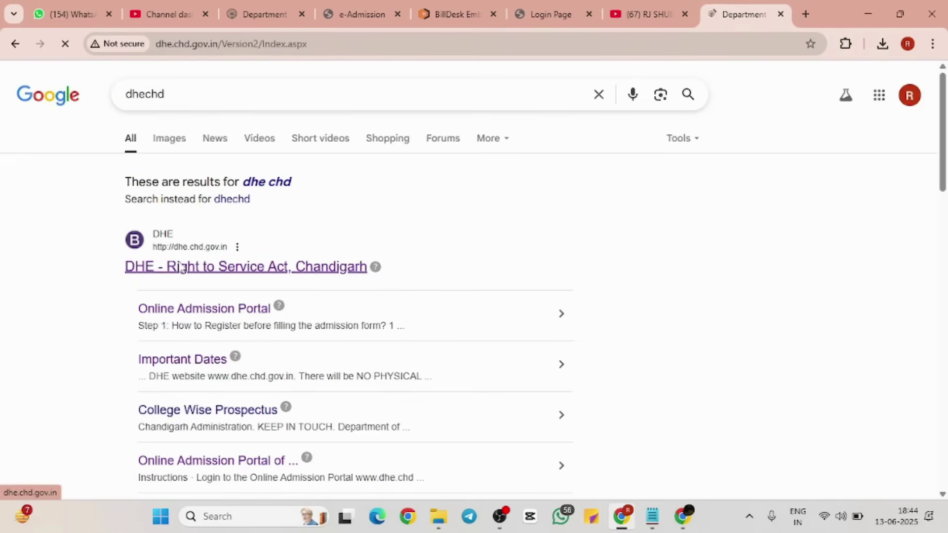
scroll(347, 272, down, 2)
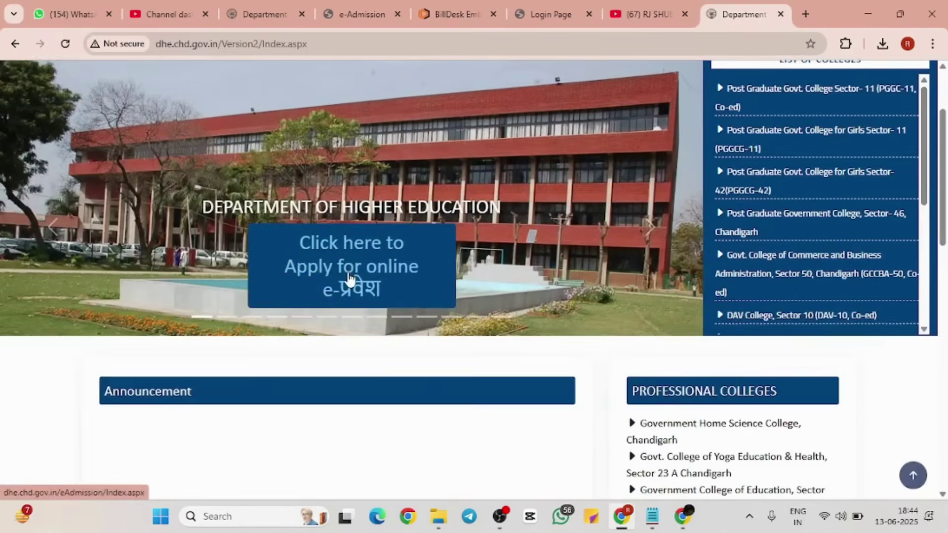
scroll(521, 333, down, 7)
scroll(518, 333, up, 9)
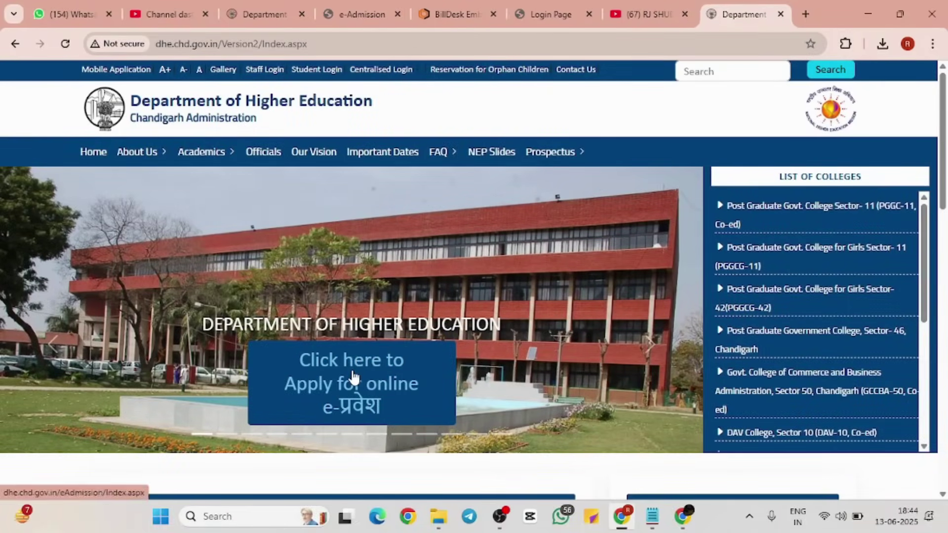
Step: Open the e-प्रवेश portal and read the 'Who is required to register?' table and Centralised Courses row
click(353, 372)
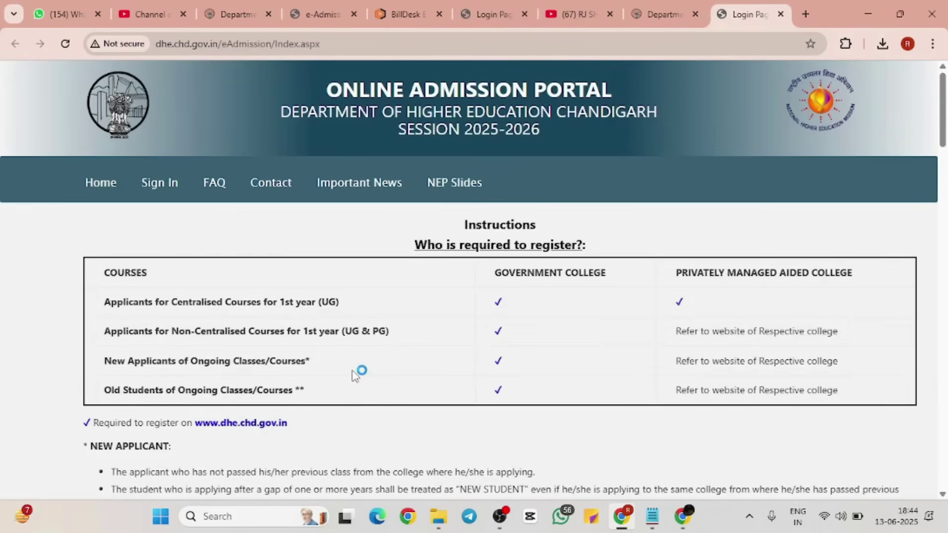
scroll(354, 374, down, 3)
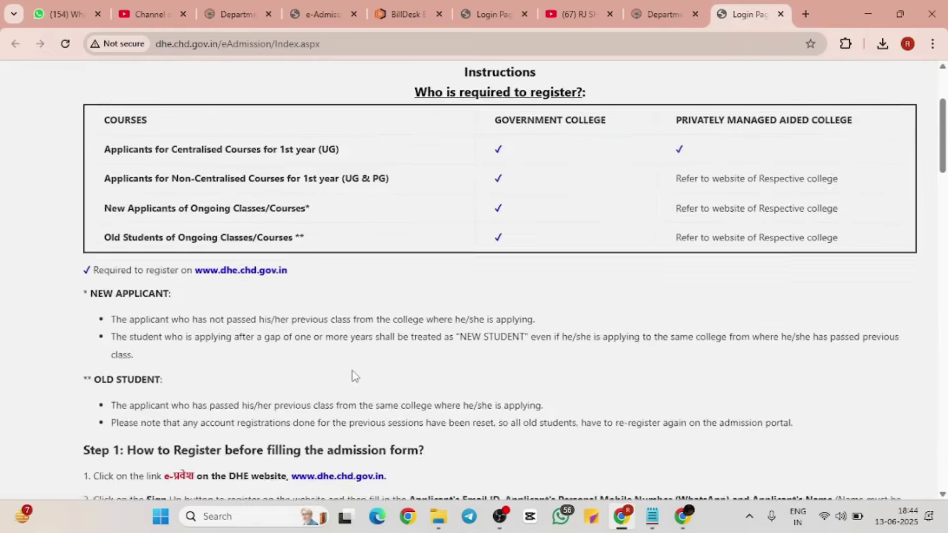
scroll(355, 377, up, 1)
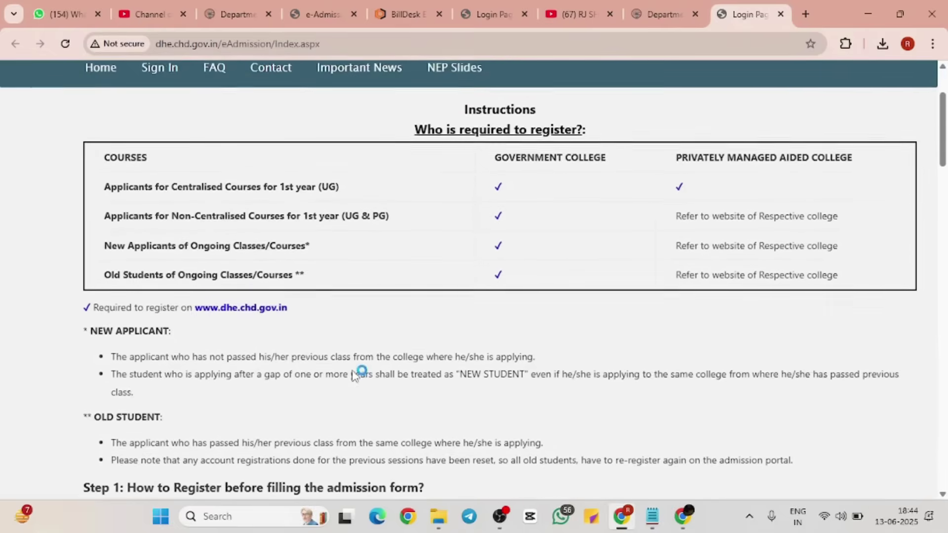
drag(100, 157, 518, 292)
click(515, 296)
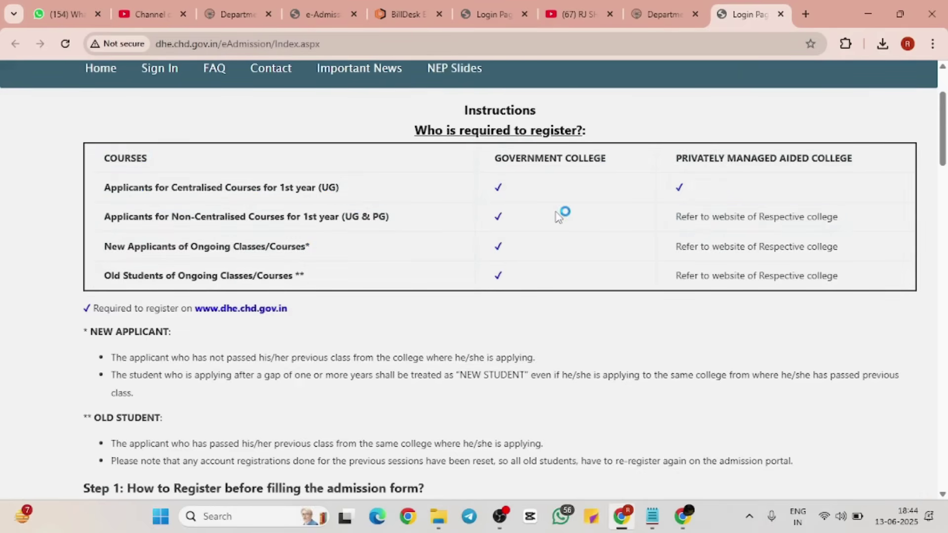
drag(103, 187, 758, 182)
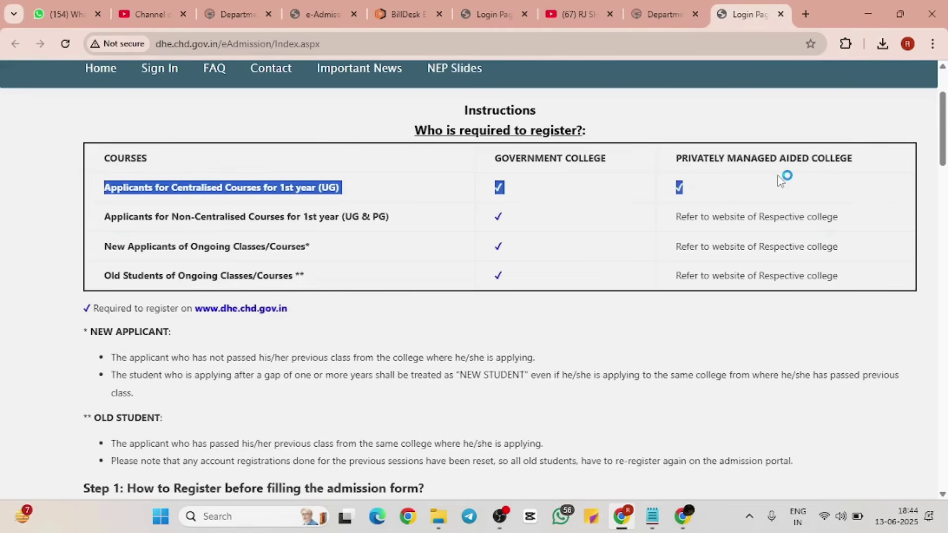
click(781, 180)
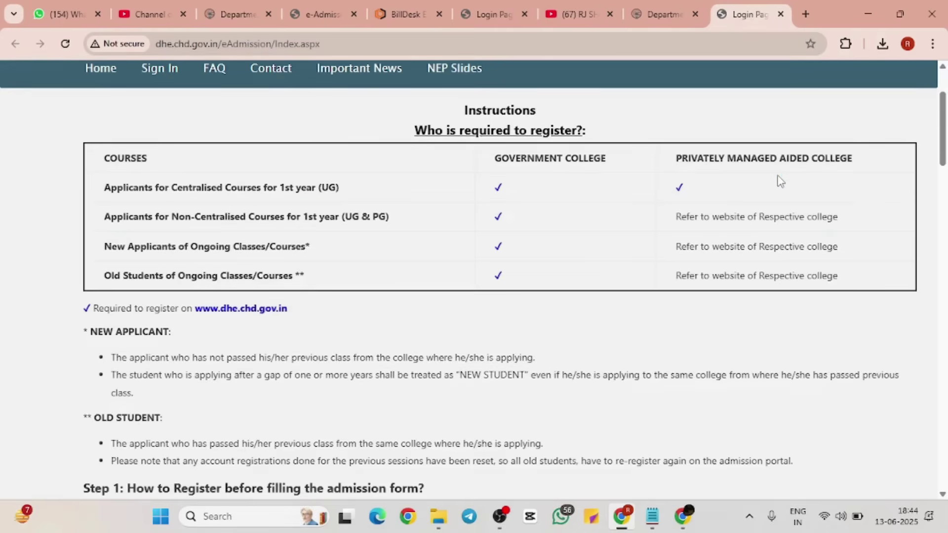
scroll(781, 180, down, 4)
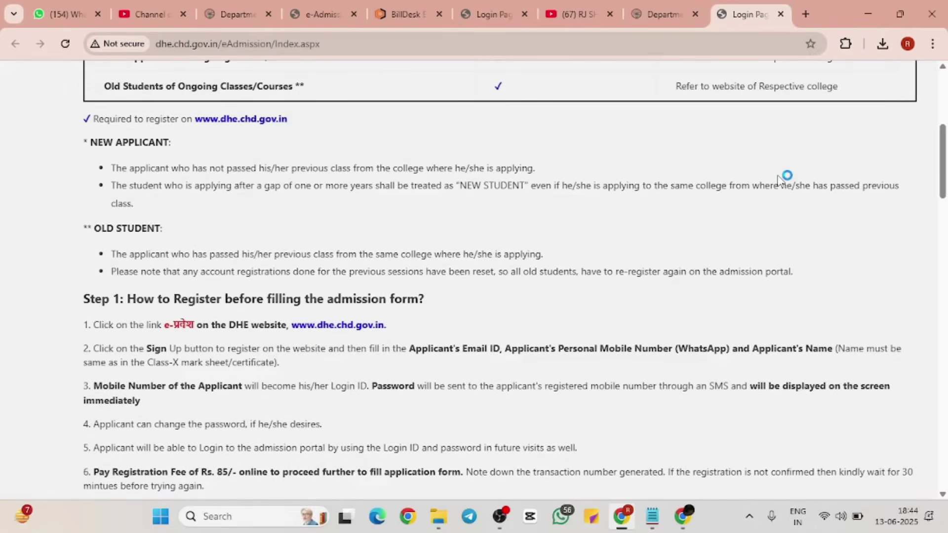
scroll(704, 280, down, 3)
scroll(704, 279, down, 4)
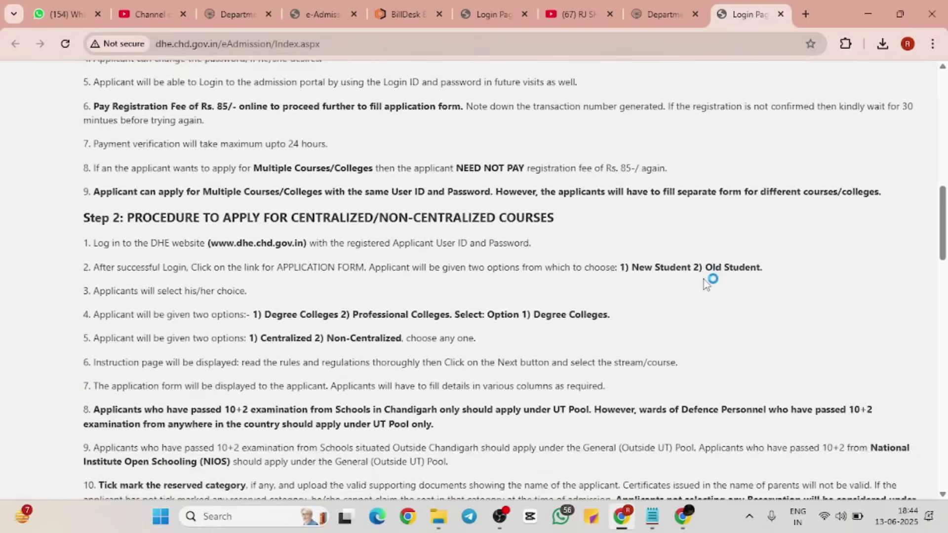
scroll(704, 280, down, 3)
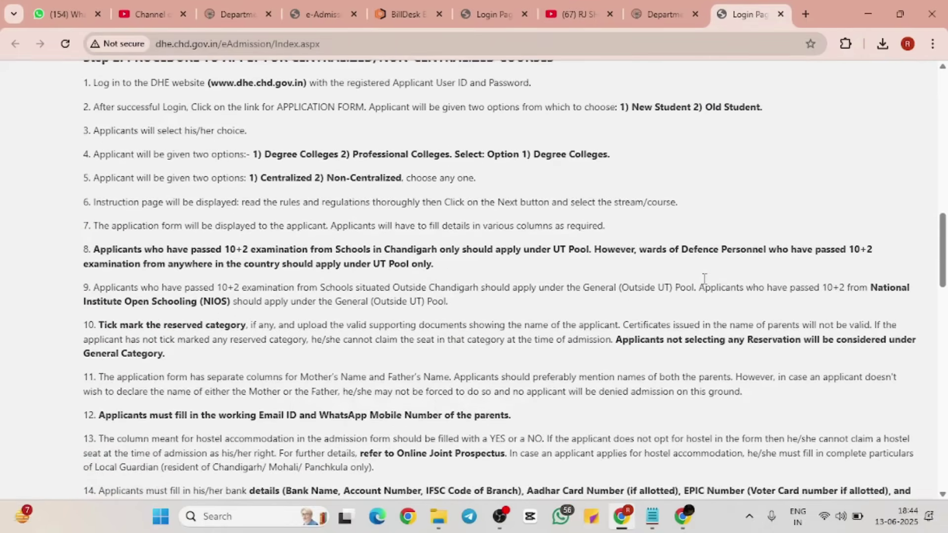
scroll(704, 279, down, 6)
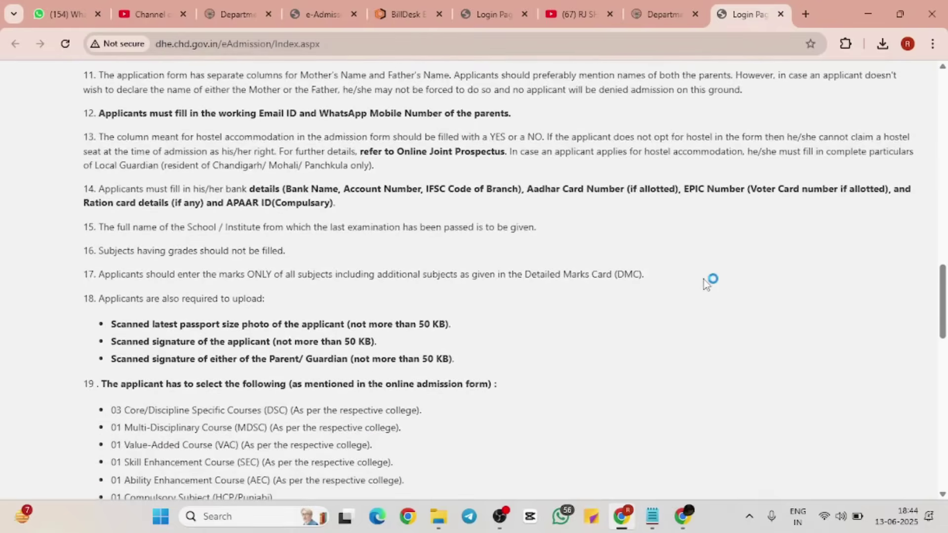
scroll(704, 279, down, 3)
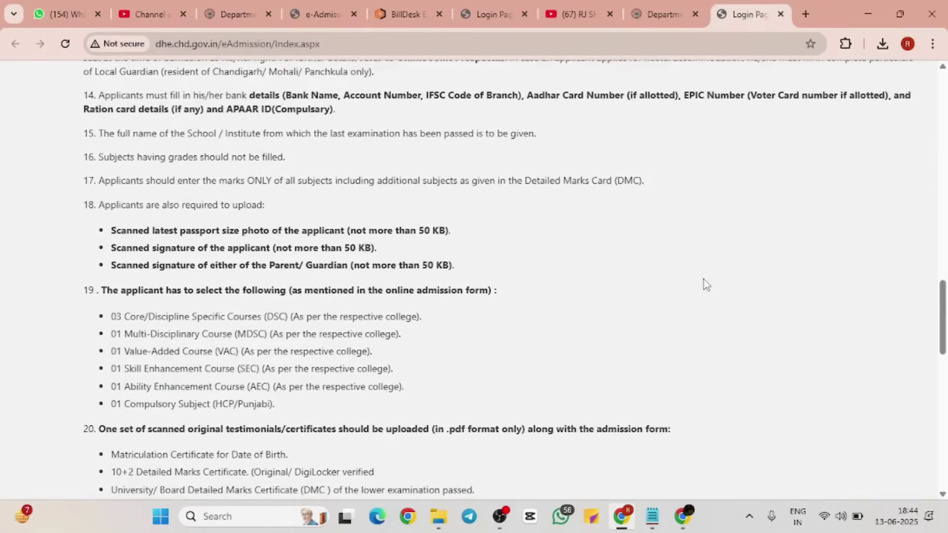
scroll(704, 279, down, 1)
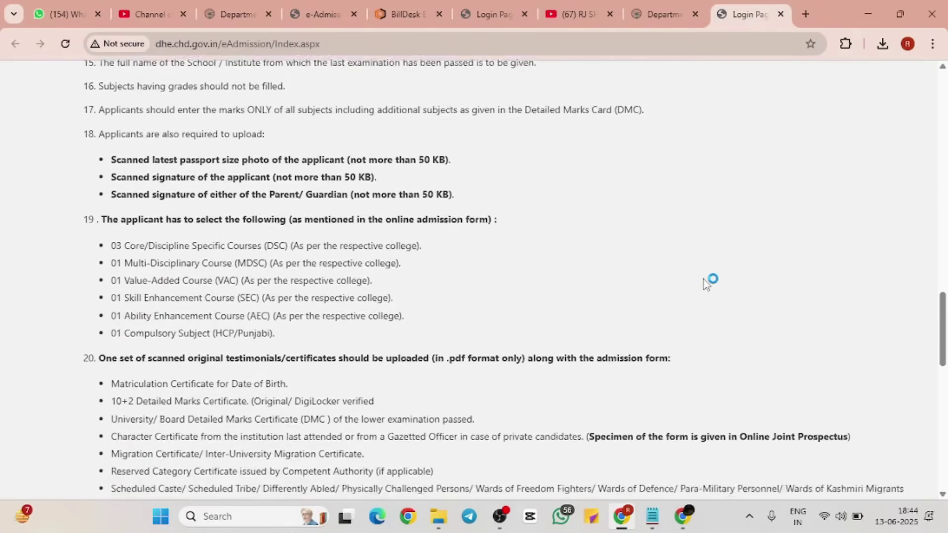
scroll(704, 280, down, 2)
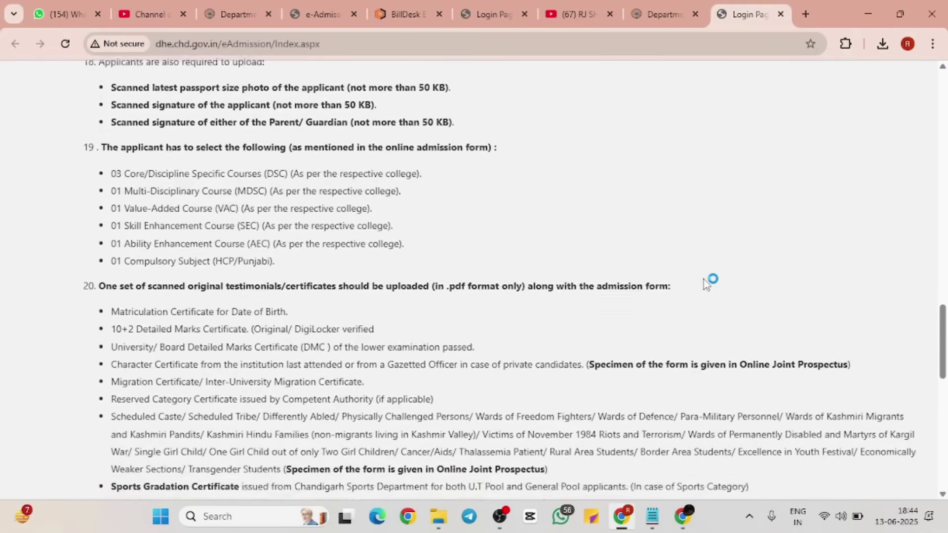
scroll(704, 279, down, 4)
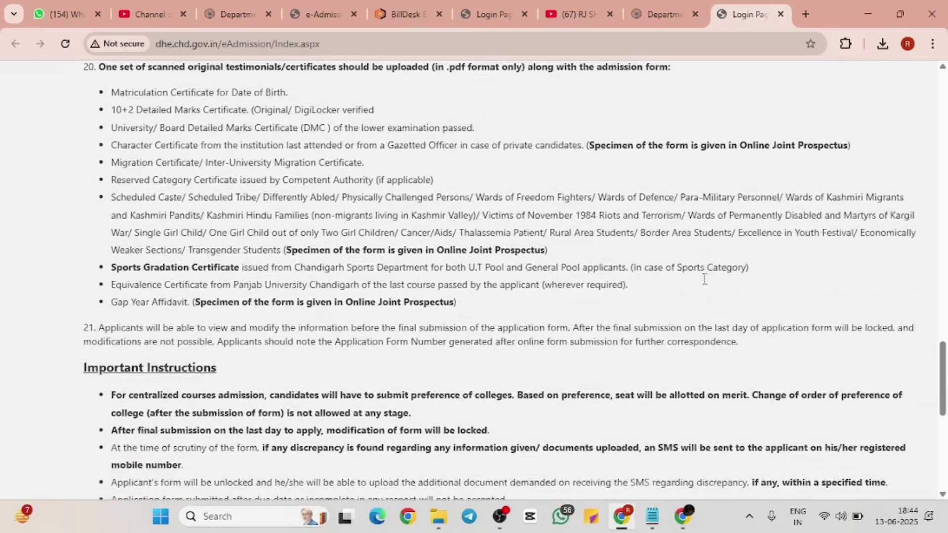
scroll(704, 279, down, 4)
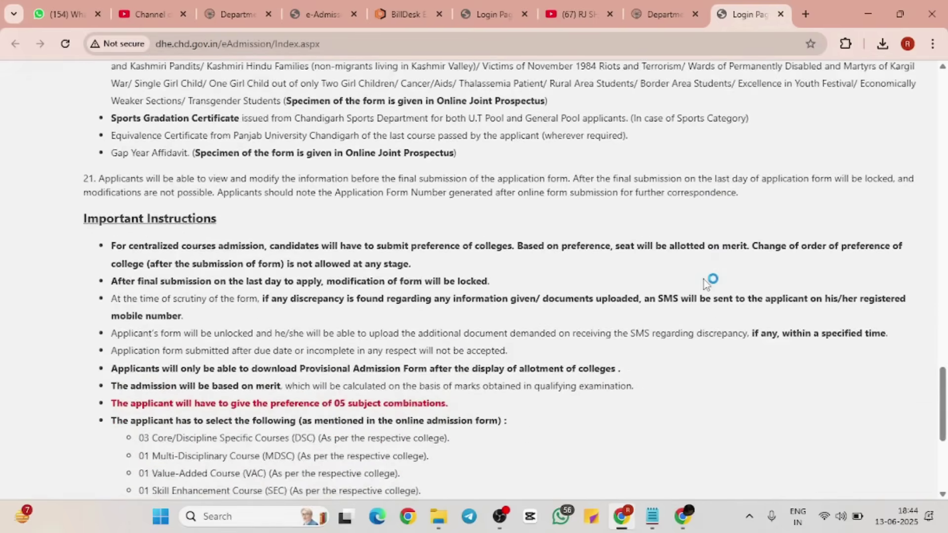
scroll(704, 279, down, 1)
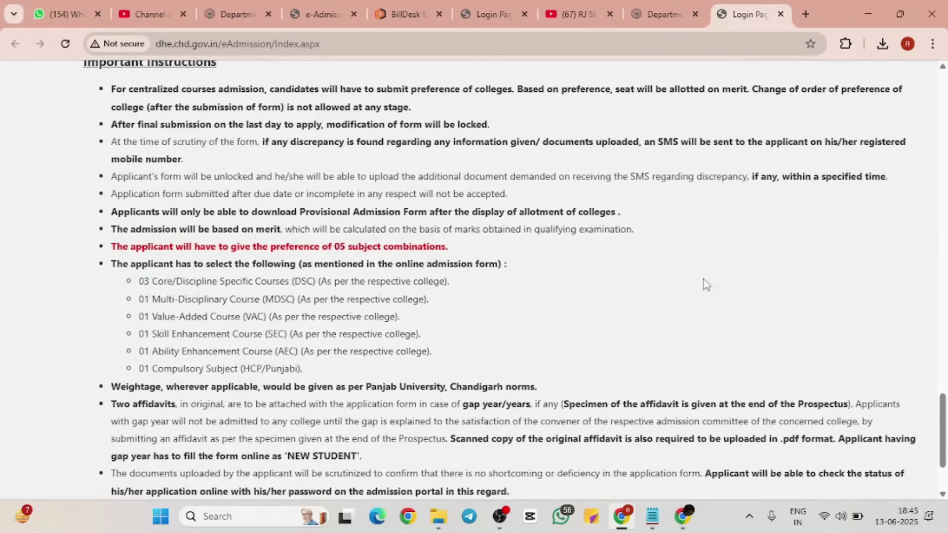
scroll(703, 280, up, 1)
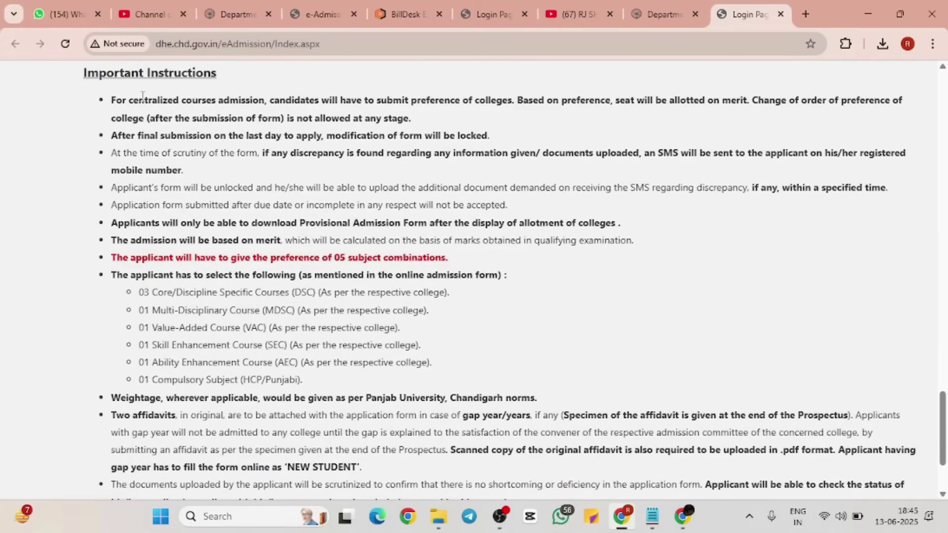
drag(119, 100, 455, 124)
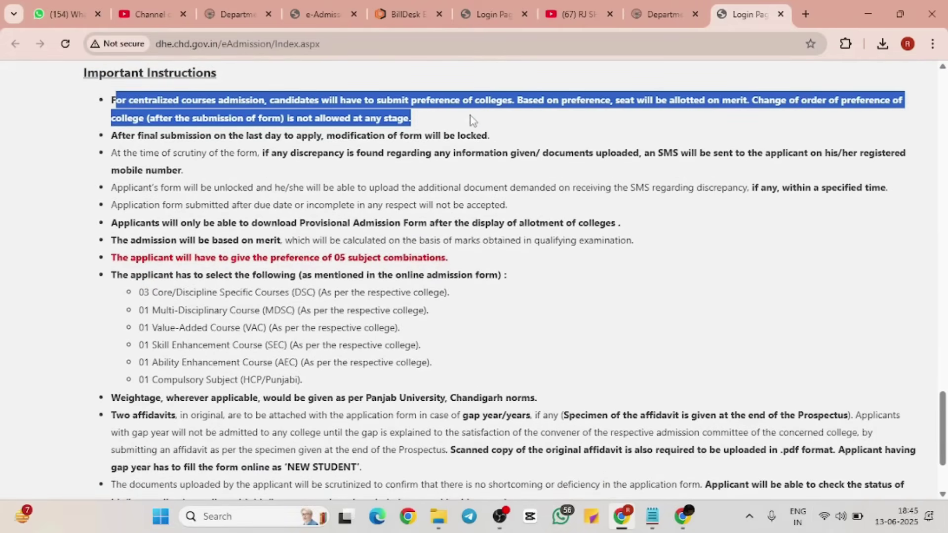
click(468, 115)
drag(112, 136, 545, 143)
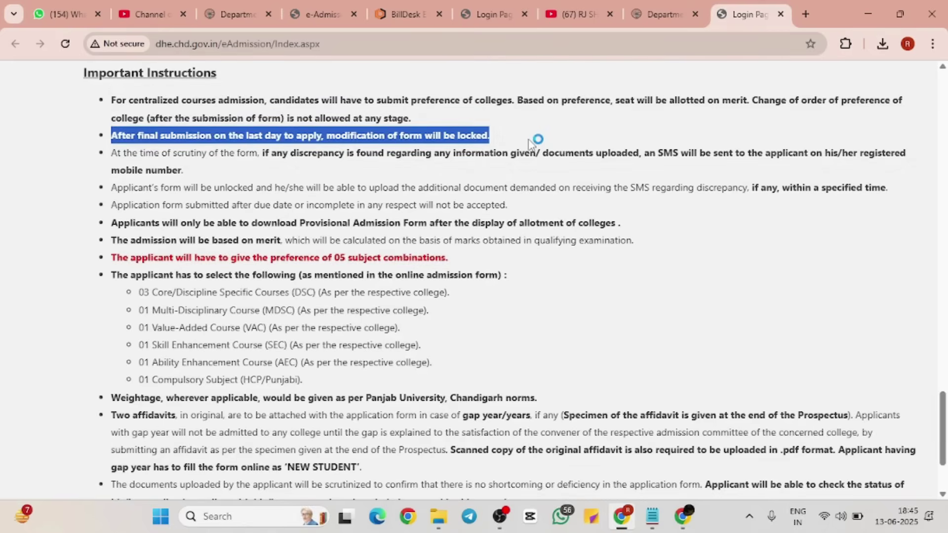
drag(527, 143, 491, 171)
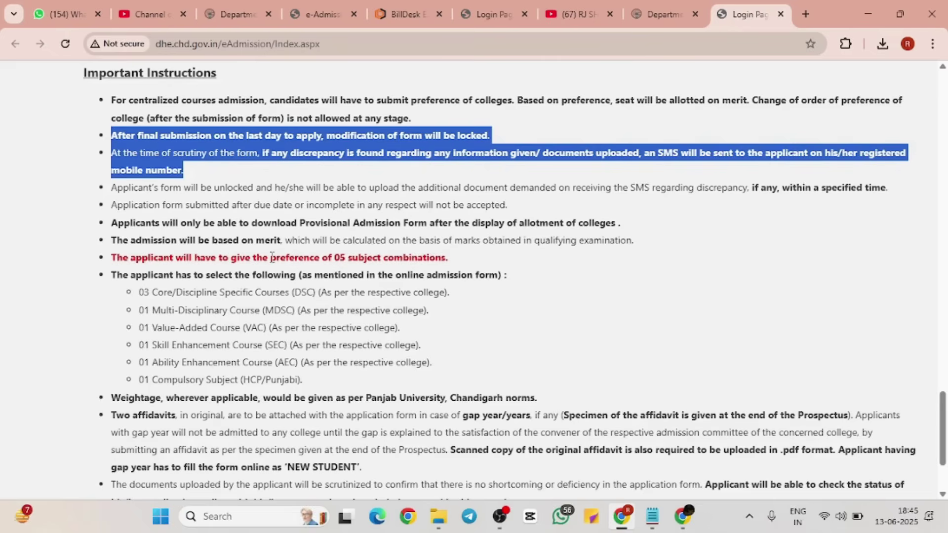
drag(285, 221, 589, 238)
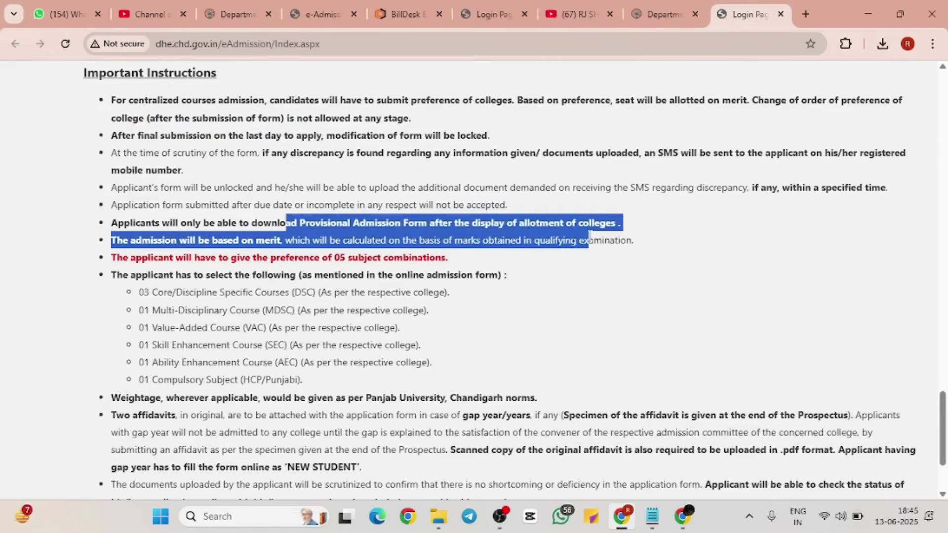
click(589, 237)
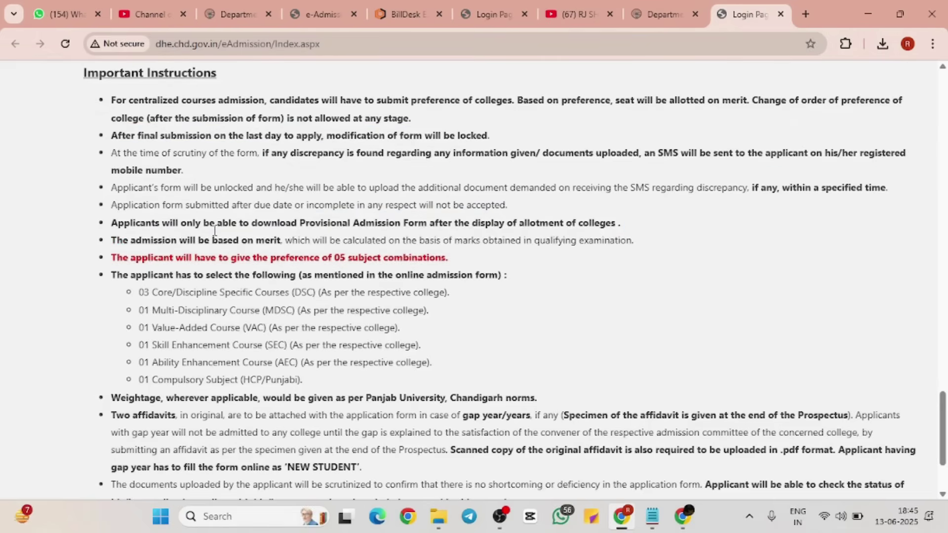
drag(111, 241, 456, 261)
click(517, 257)
scroll(517, 256, down, 2)
scroll(517, 256, up, 1)
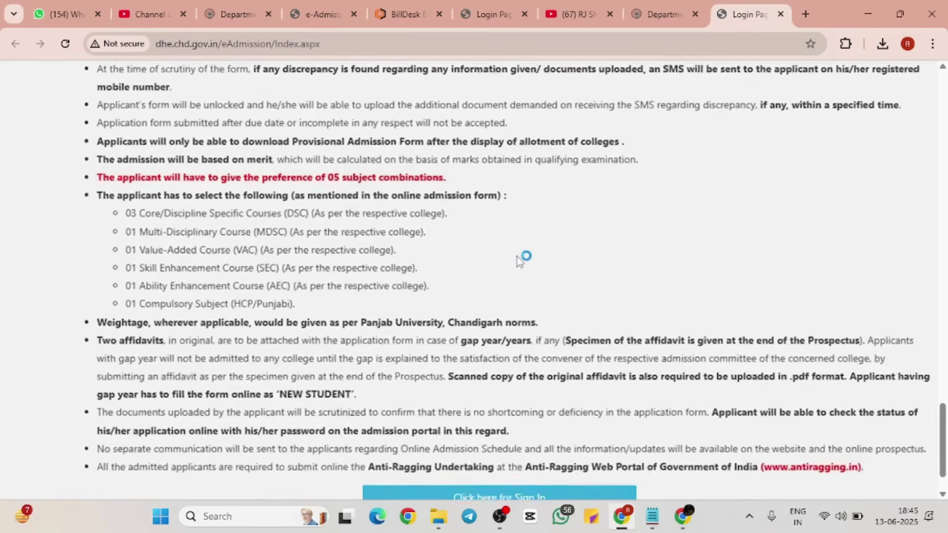
scroll(517, 256, up, 5)
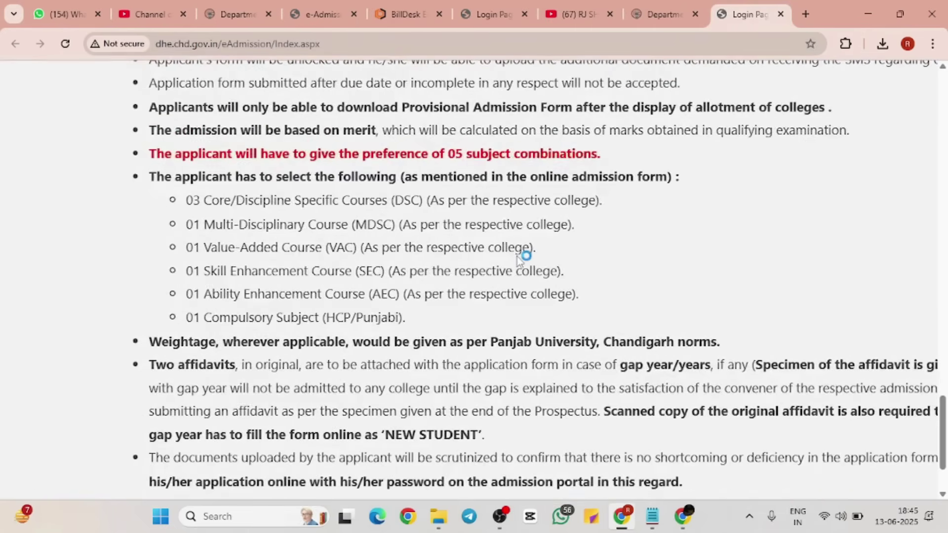
scroll(517, 257, down, 2)
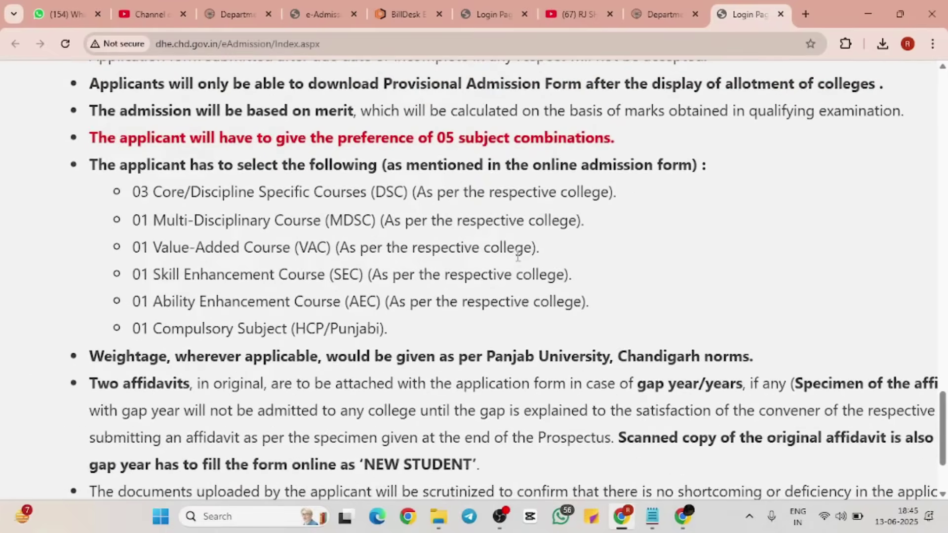
drag(135, 190, 608, 191)
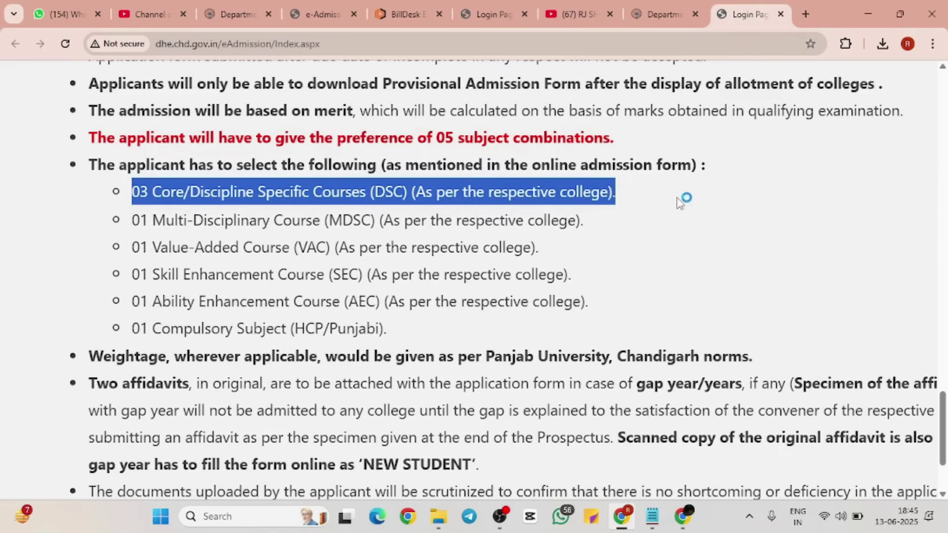
drag(684, 201, 541, 321)
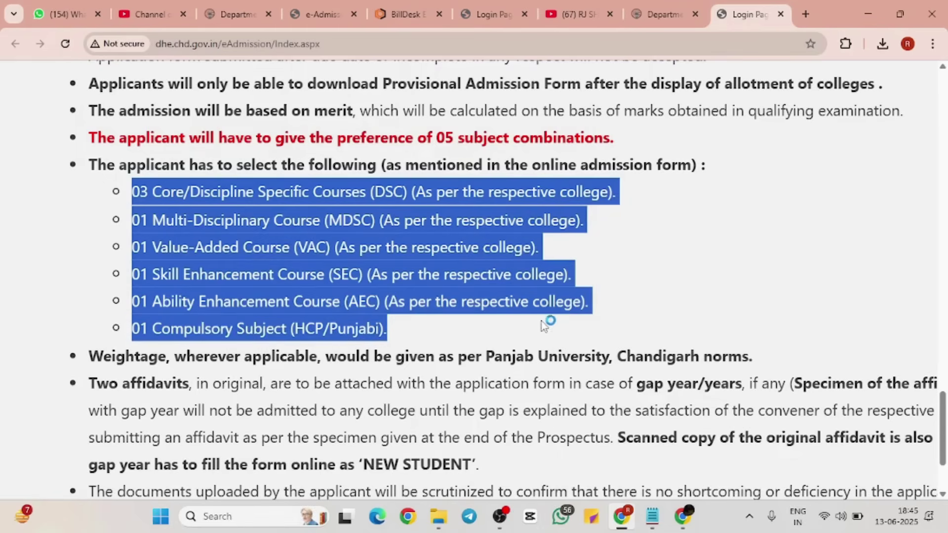
click(508, 332)
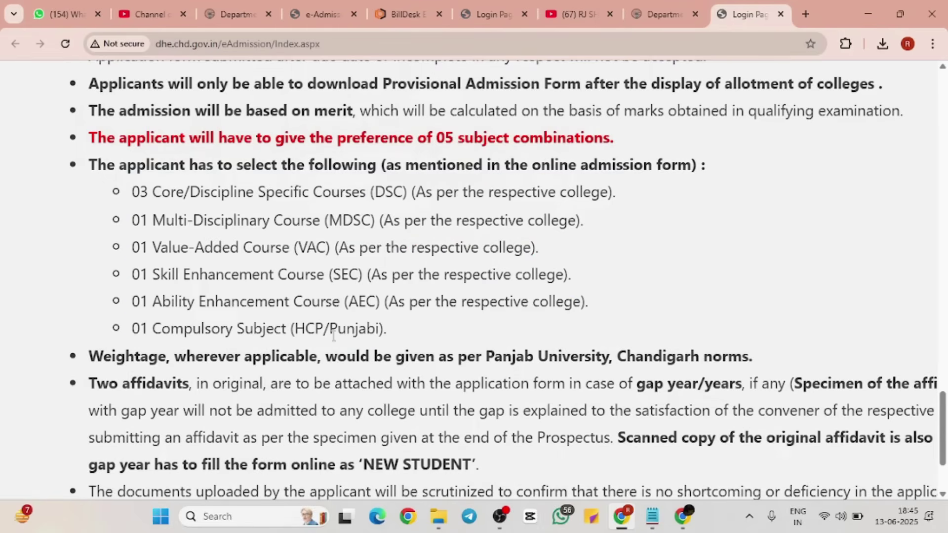
drag(296, 327, 325, 327)
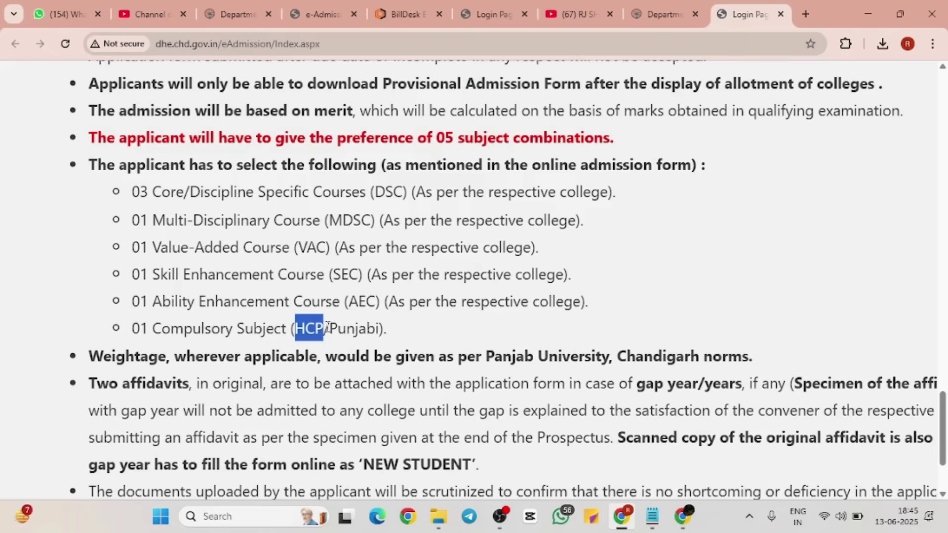
drag(333, 328, 410, 328)
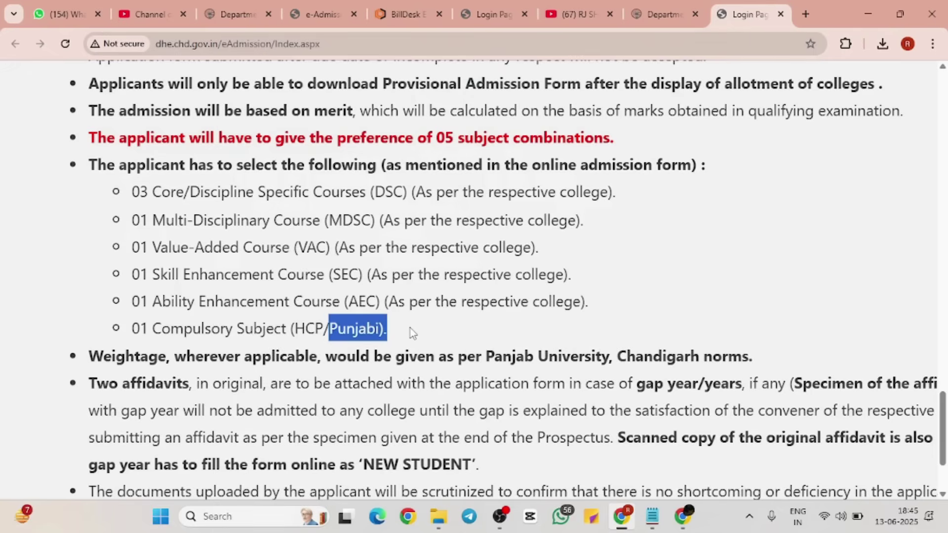
click(410, 328)
Step: Scroll to the end of the instructions and go to 'Click here for Sign In'
scroll(413, 331, down, 3)
scroll(413, 326, down, 3)
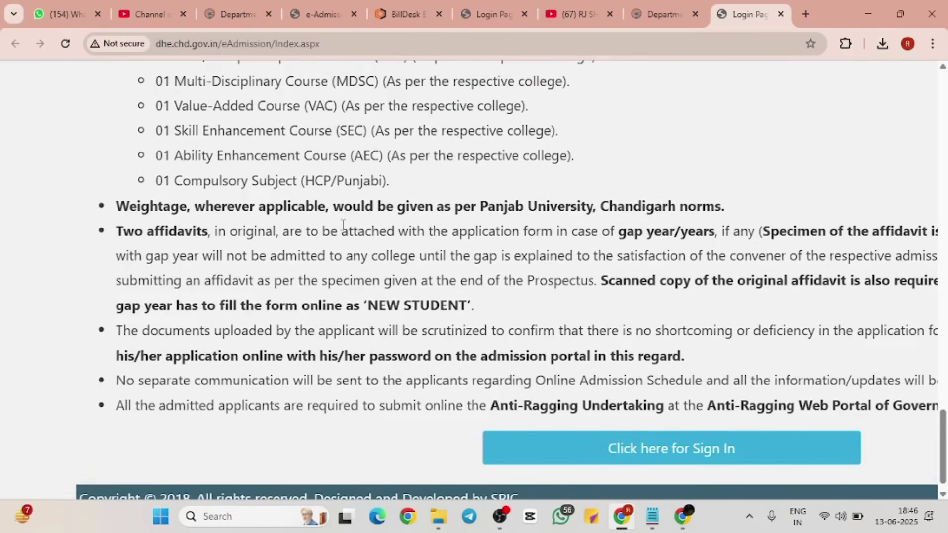
scroll(508, 236, right, 5)
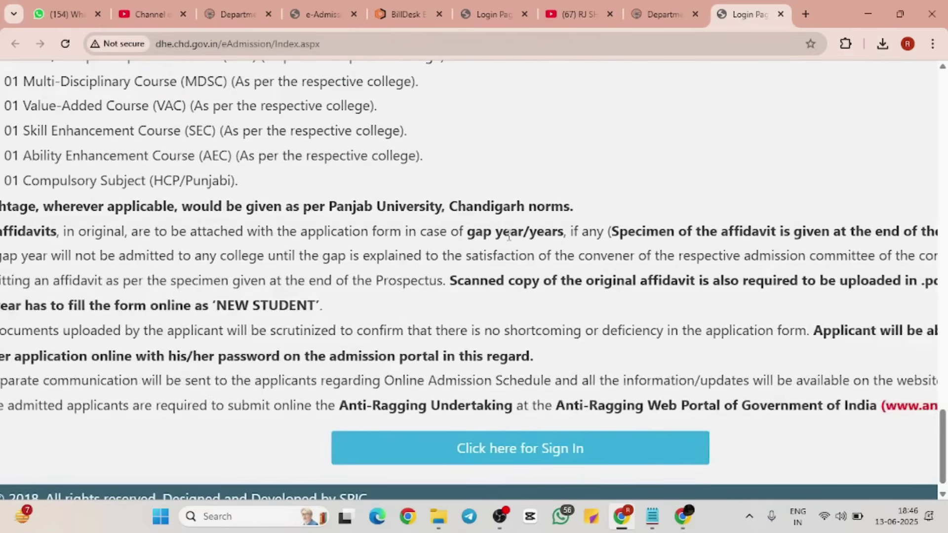
scroll(508, 236, down, 3)
scroll(510, 238, up, 3)
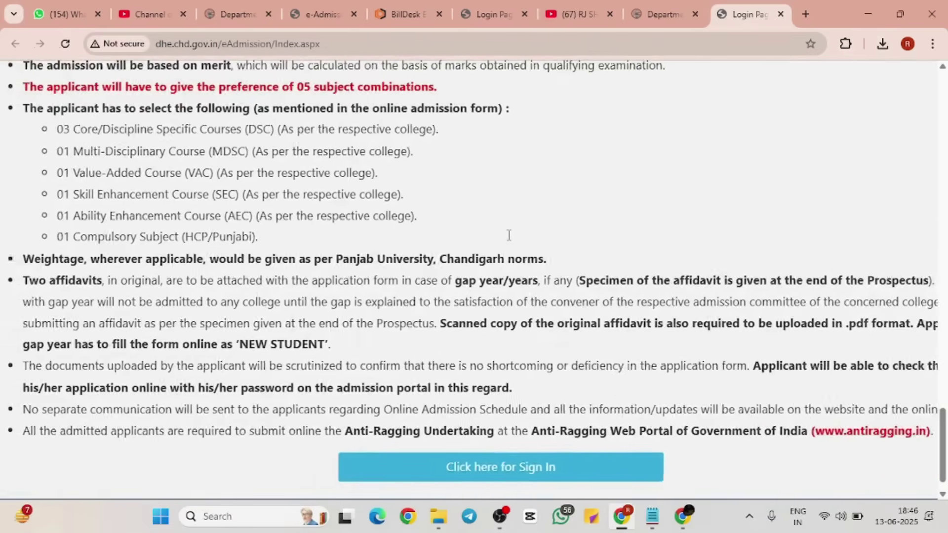
scroll(510, 240, down, 1)
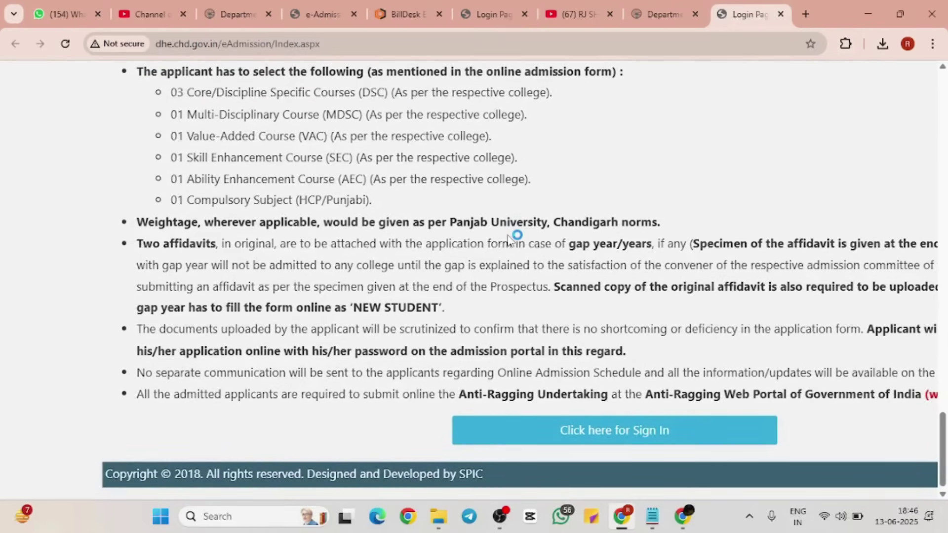
scroll(515, 289, right, 5)
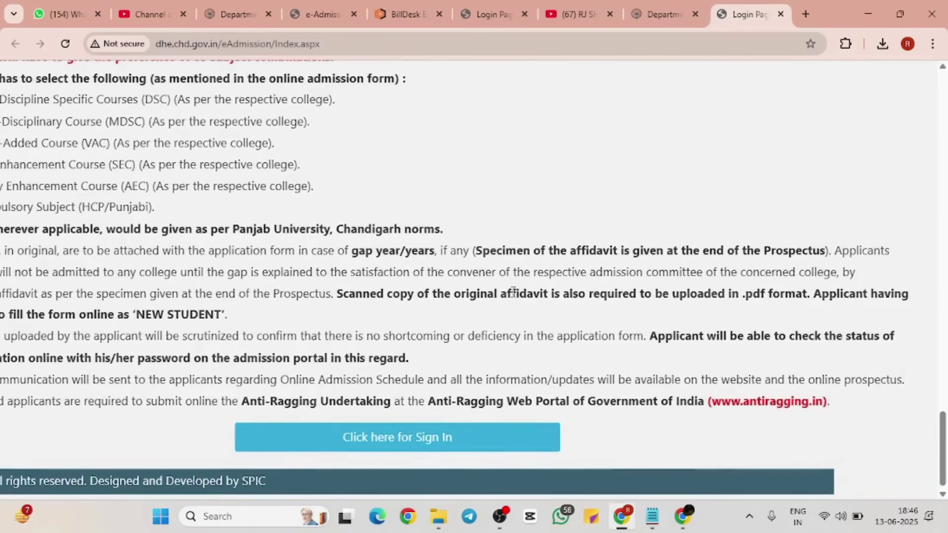
scroll(513, 291, left, 5)
scroll(513, 292, down, 2)
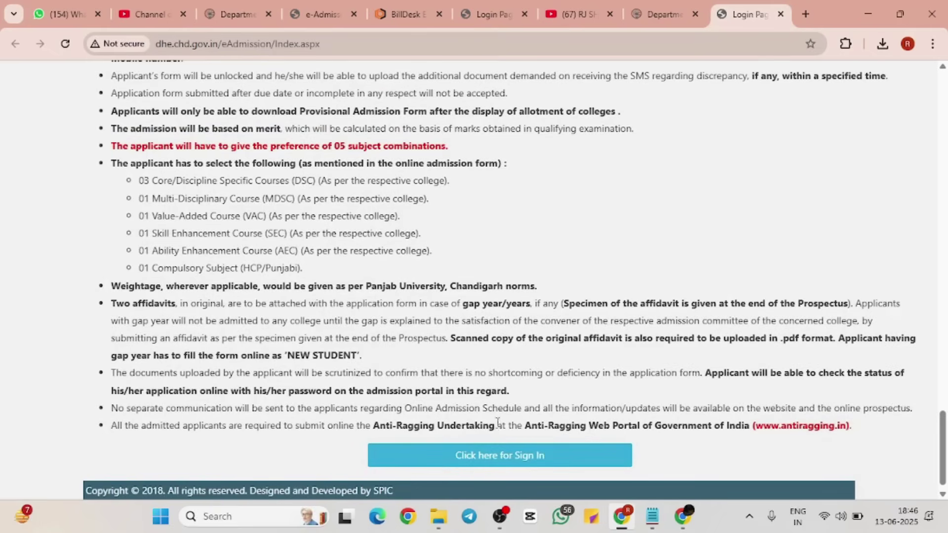
click(494, 461)
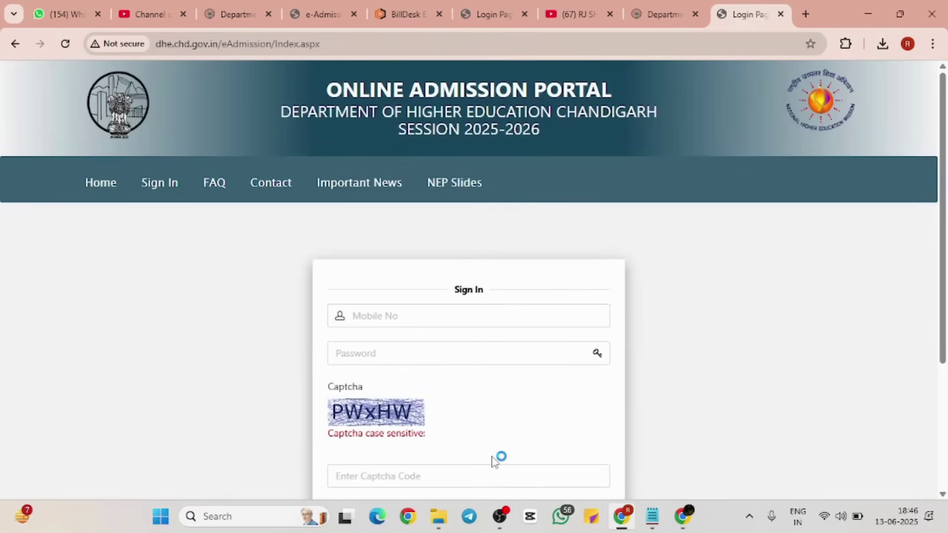
Step: Switch from the Sign In form to the Register form for new students
scroll(493, 461, down, 4)
scroll(493, 461, up, 1)
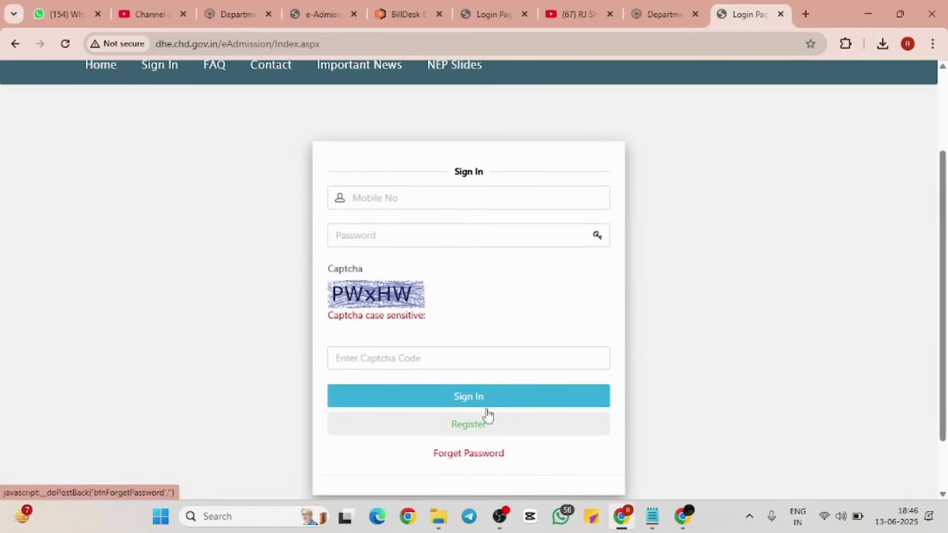
click(470, 199)
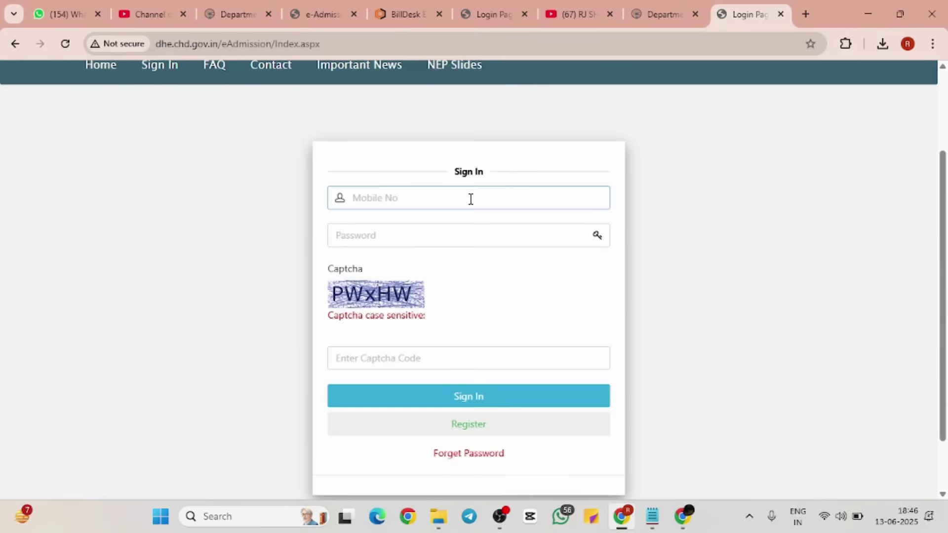
scroll(483, 218, down, 2)
scroll(483, 218, up, 2)
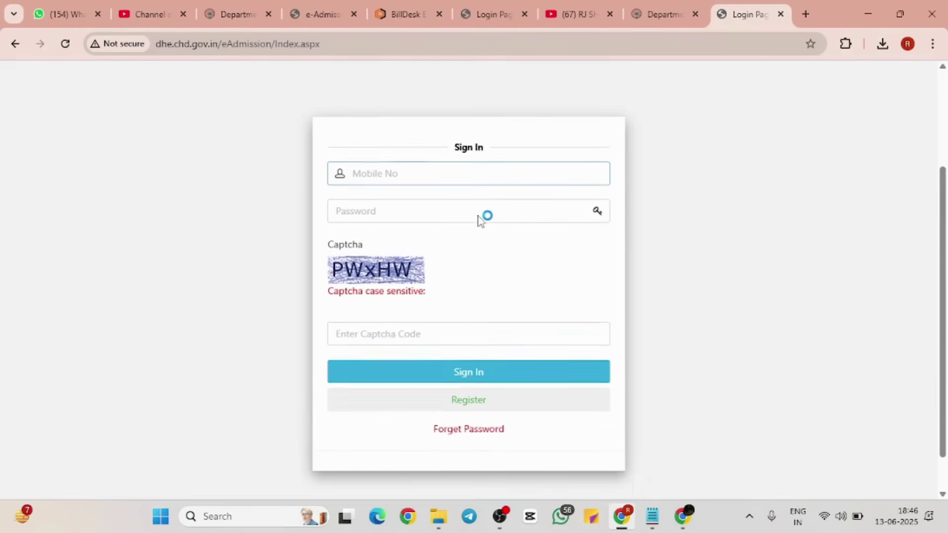
scroll(482, 220, down, 2)
click(466, 355)
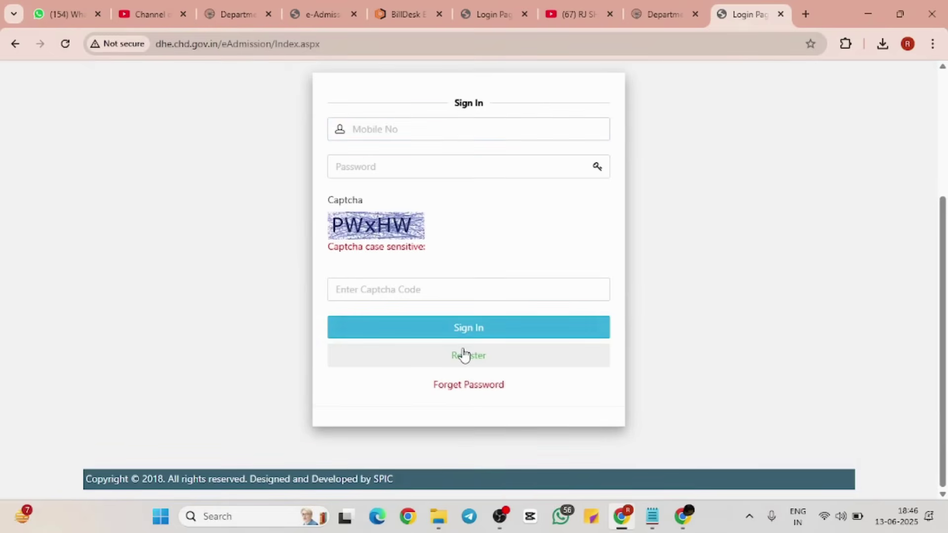
Step: Fill in the student name, e-mail and WhatsApp mobile number fields
click(451, 304)
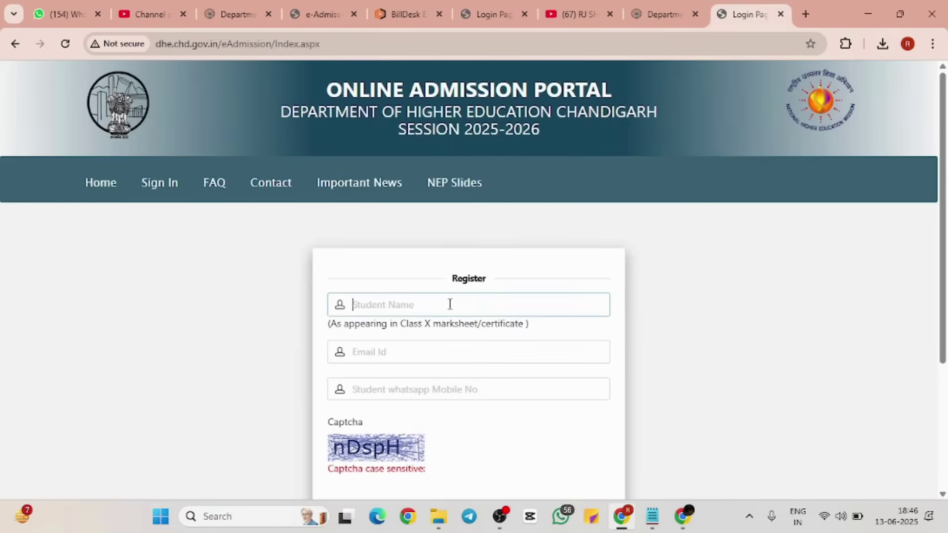
click(440, 345)
click(422, 395)
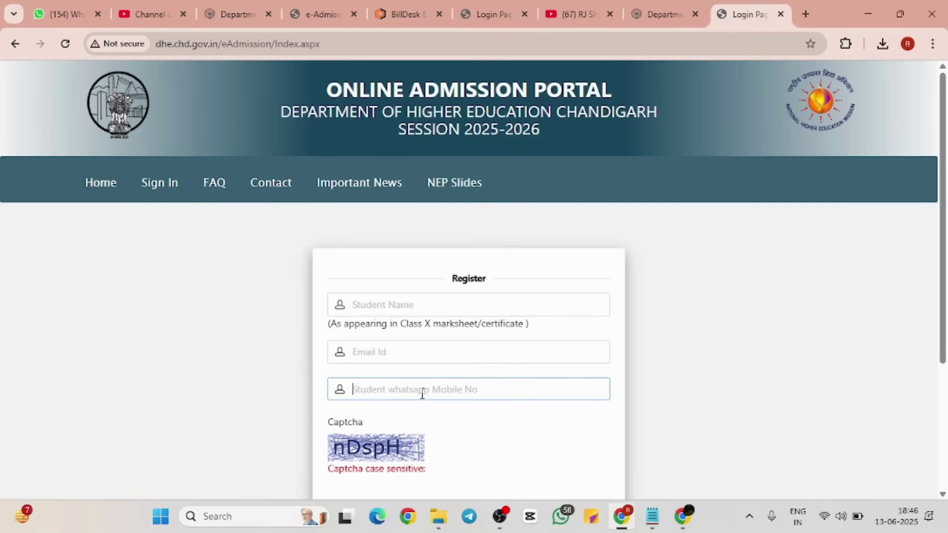
scroll(437, 356, down, 1)
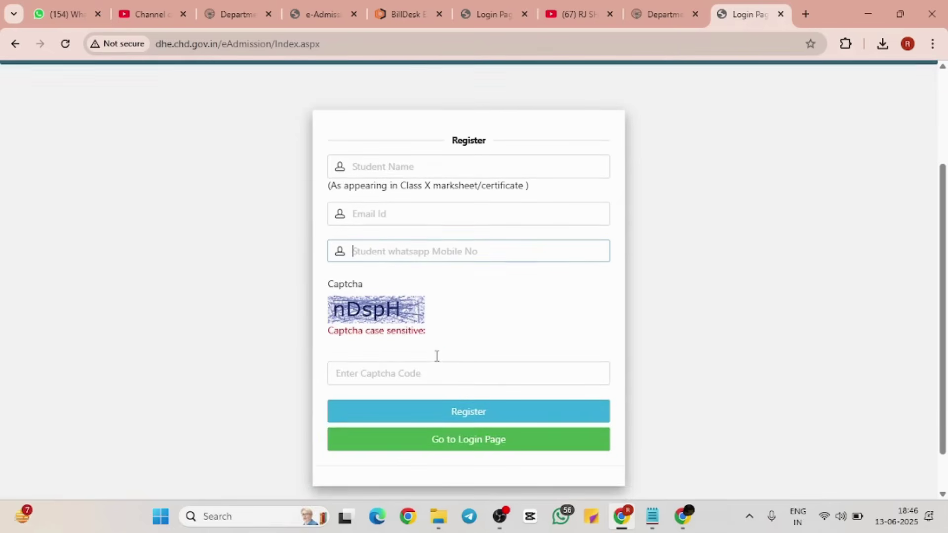
click(424, 166)
text(kgftuvuky)
click(405, 214)
text(lytgirvl k6r7)
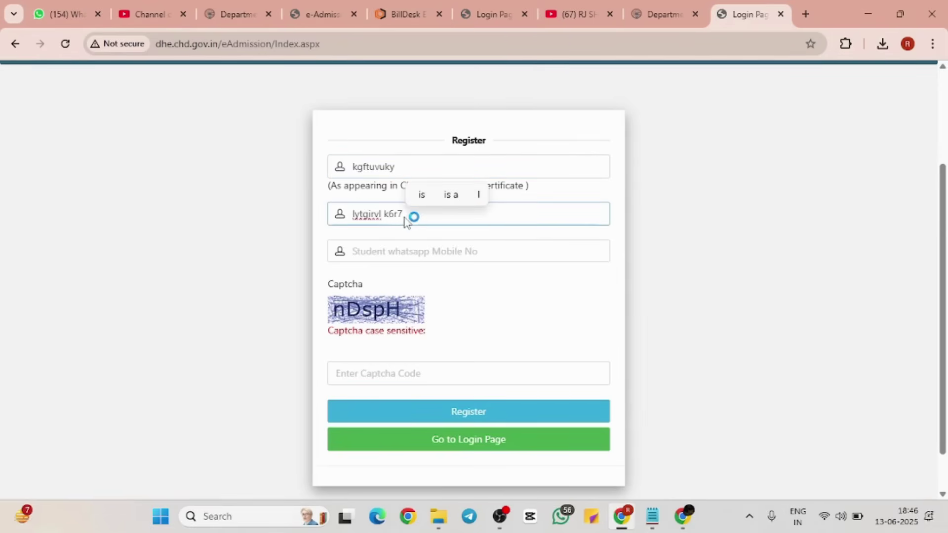
click(406, 248)
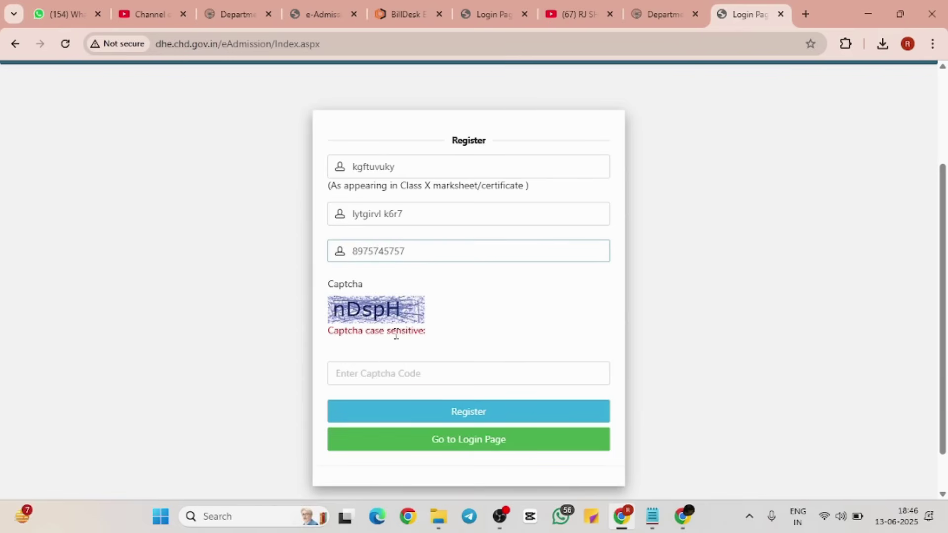
Step: Enter the captcha code and submit the registration form
click(355, 365)
text(hovliutt)
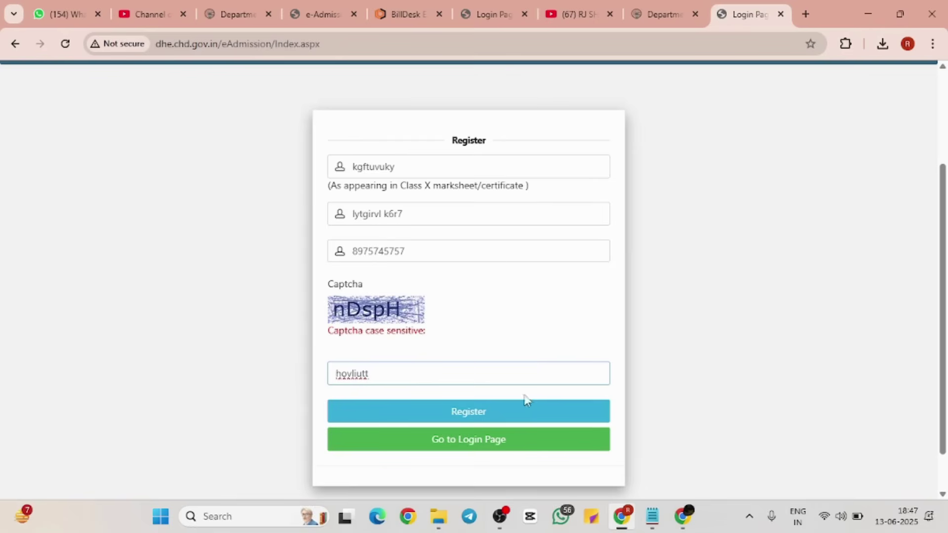
click(502, 414)
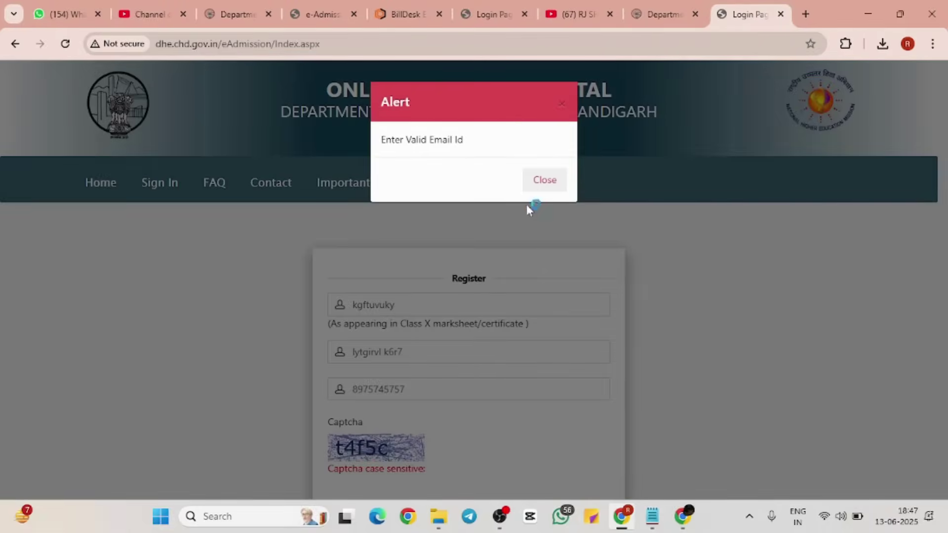
Step: Dismiss the invalid e-mail alert, resubmit, dismiss it again, then return to the login page
click(535, 189)
scroll(569, 296, down, 2)
scroll(571, 296, up, 1)
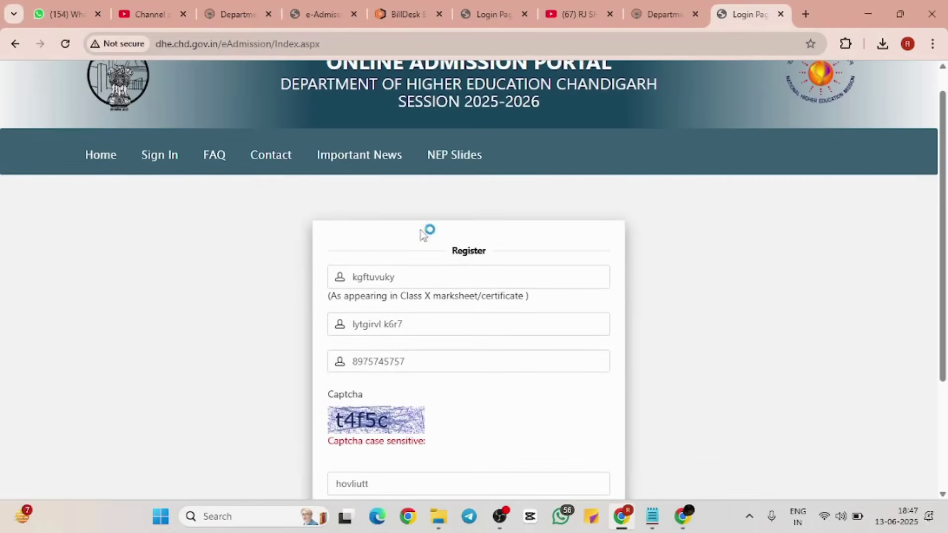
scroll(520, 470, down, 3)
click(503, 389)
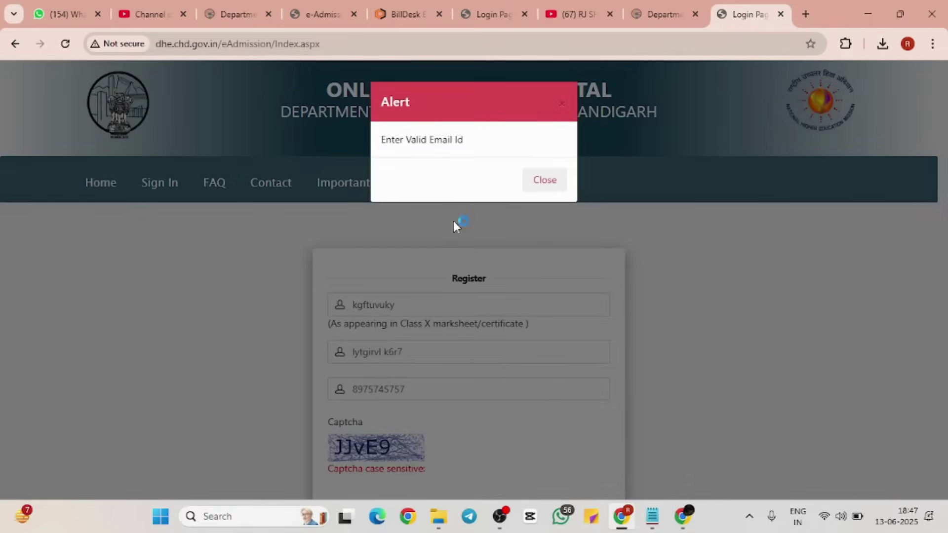
click(539, 183)
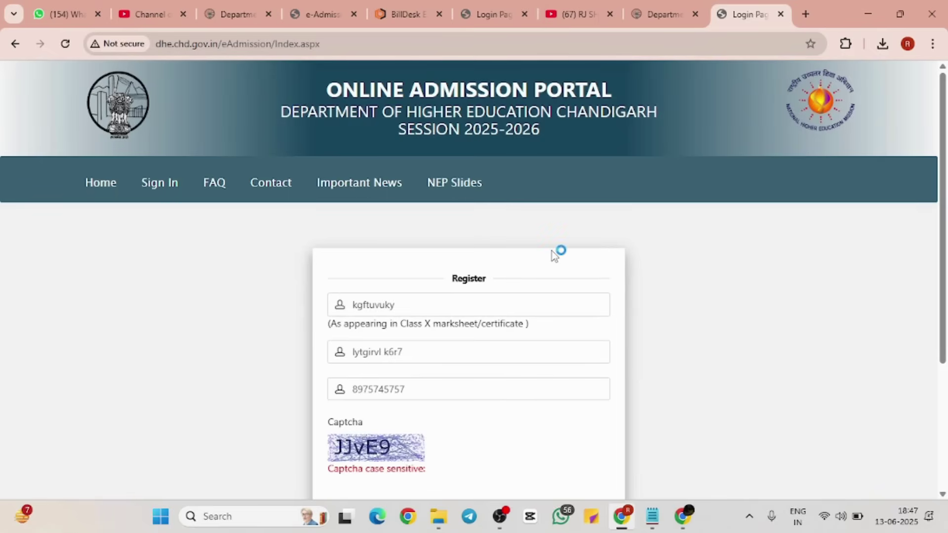
scroll(554, 255, down, 4)
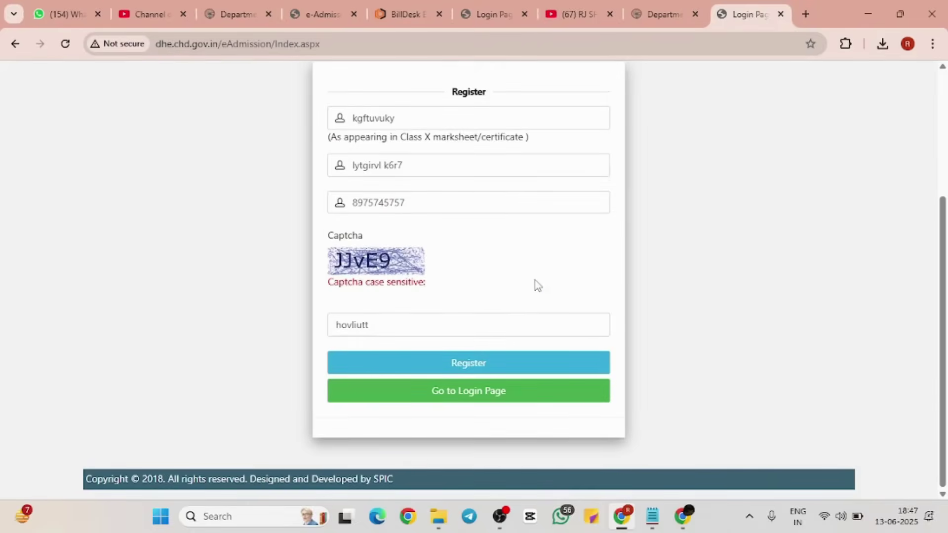
click(460, 401)
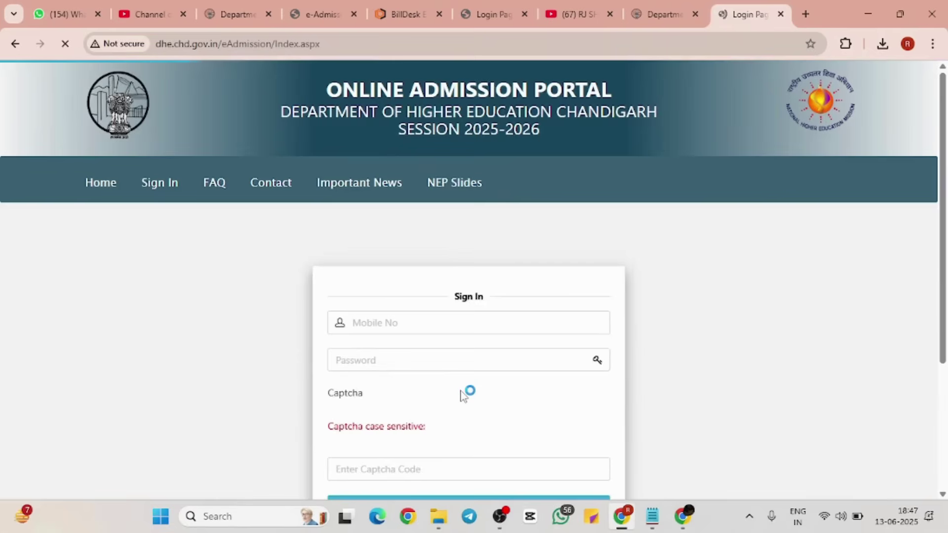
Step: Enter the mobile number, password and captcha code to sign in
scroll(462, 395, down, 1)
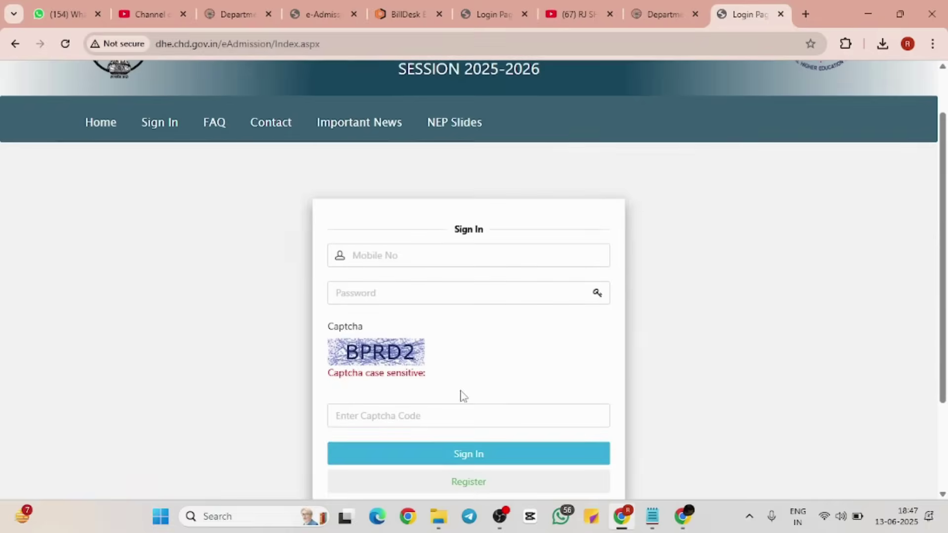
click(461, 252)
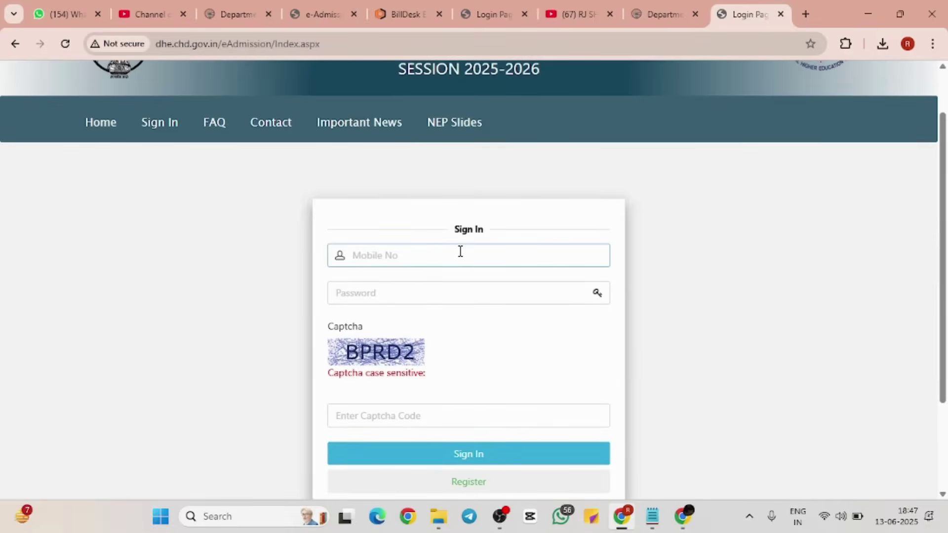
click(441, 296)
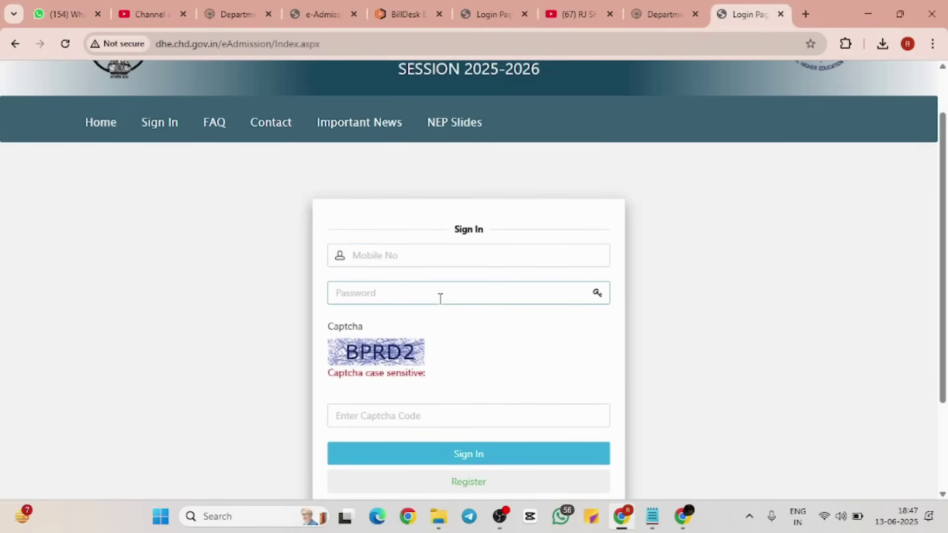
scroll(441, 299, down, 1)
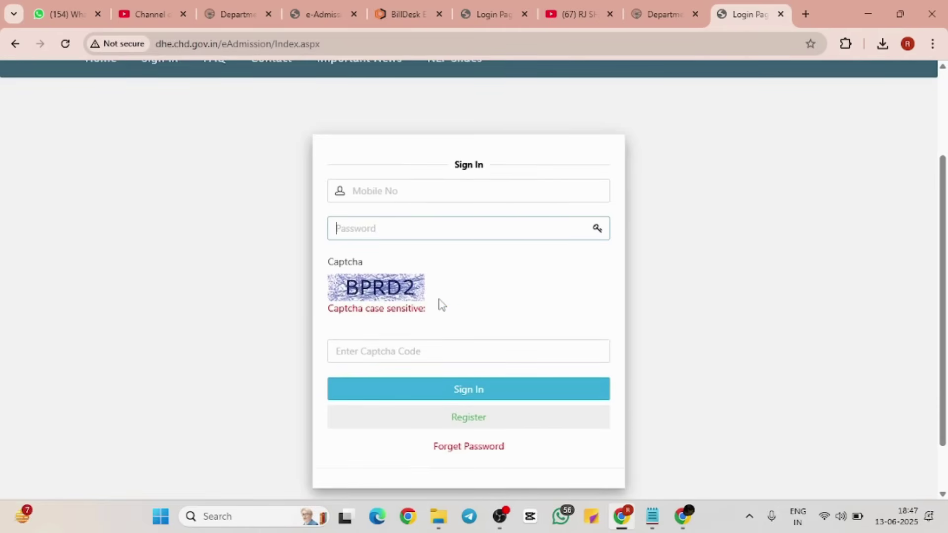
click(437, 351)
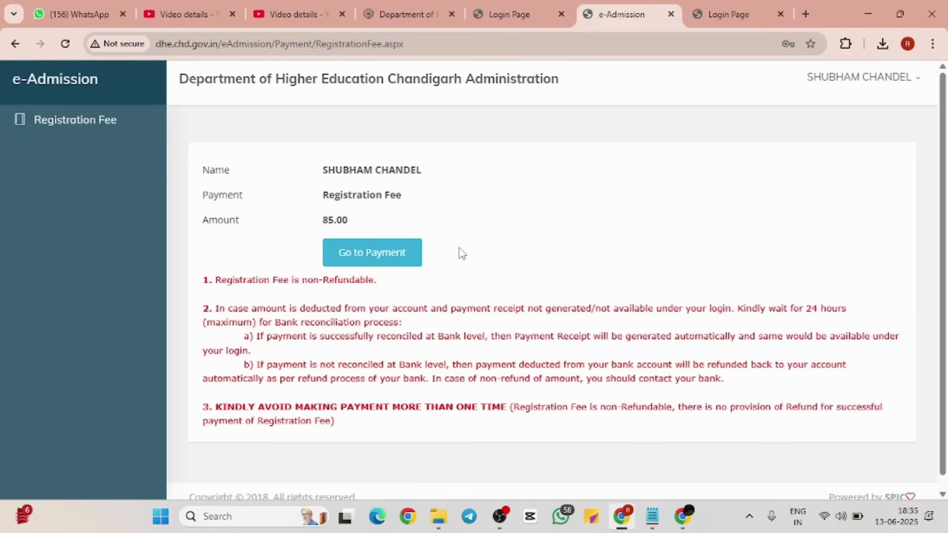
Step: Read the fee notes, including point 2, then proceed to pay the 85.00 fee
scroll(428, 261, down, 1)
ctrl+scroll(347, 289, up, 3)
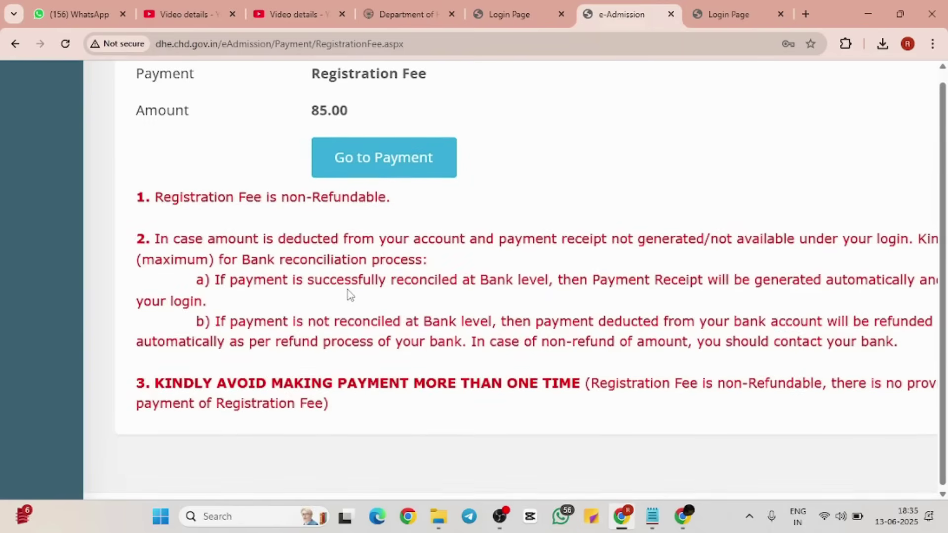
scroll(348, 289, down, 1)
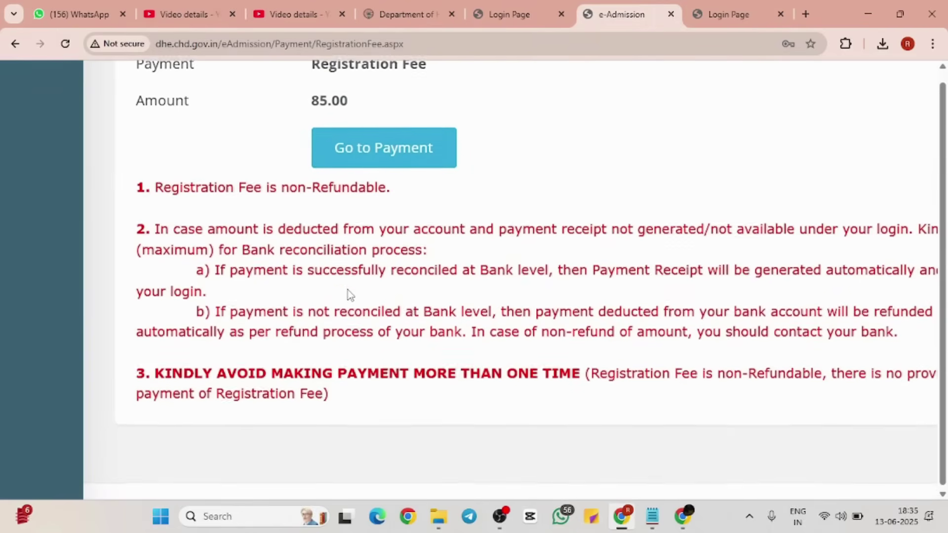
ctrl+scroll(347, 289, down, 1)
ctrl+scroll(348, 290, down, 2)
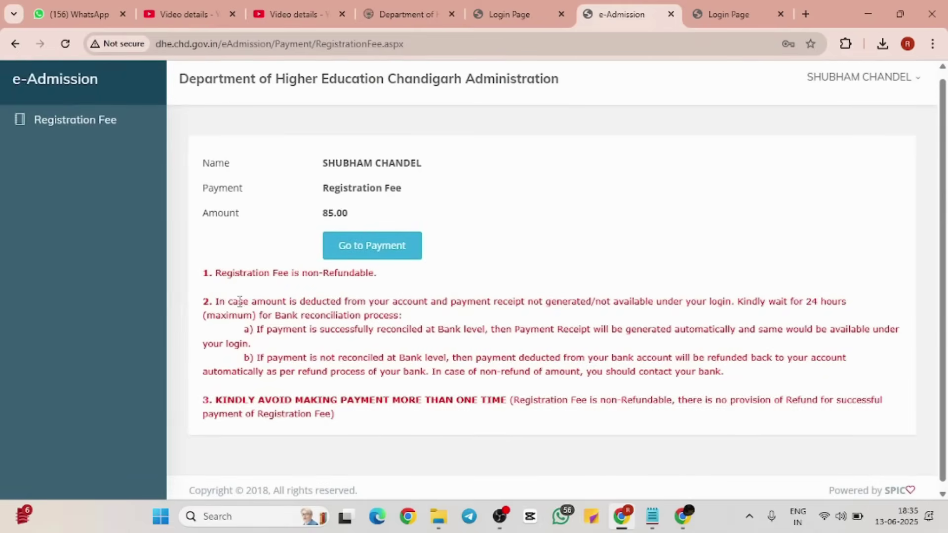
drag(203, 301, 414, 414)
click(413, 416)
scroll(422, 350, down, 1)
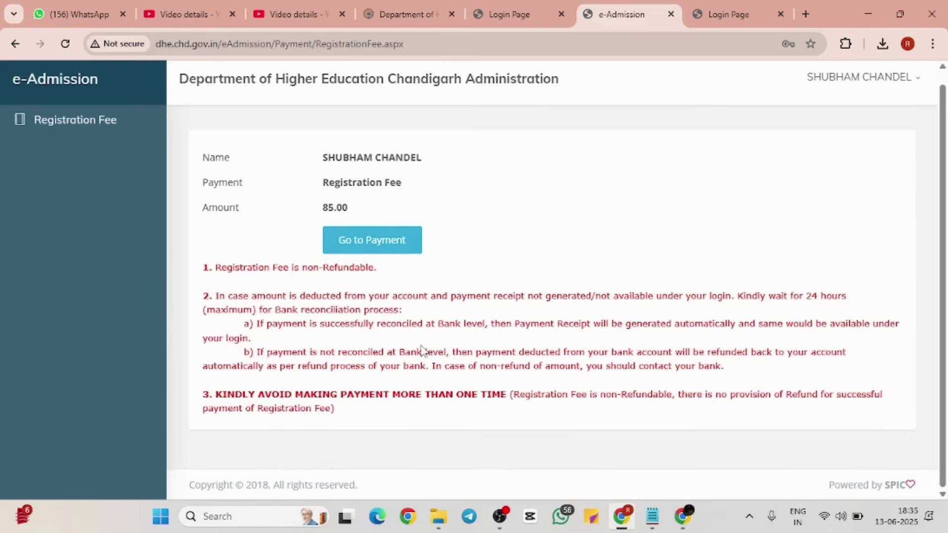
click(373, 241)
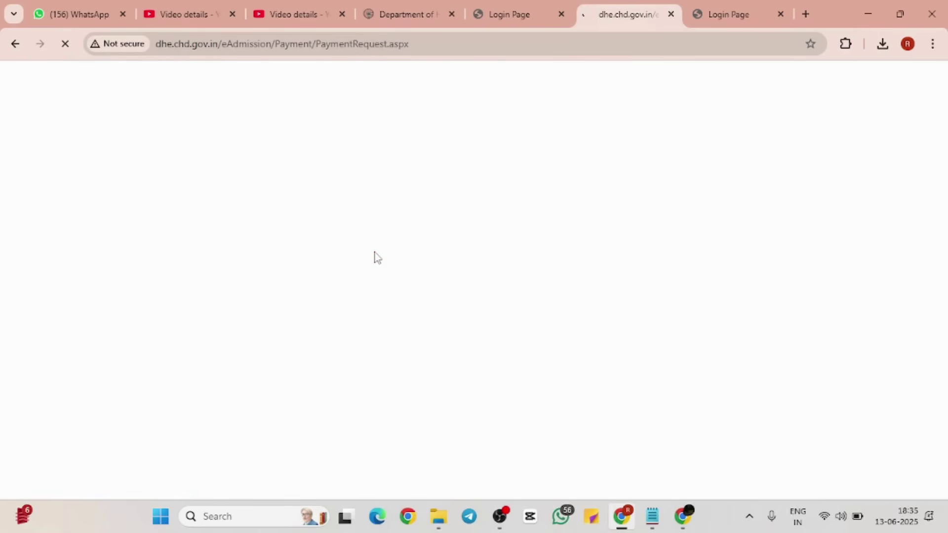
Step: Confirm the 85.00 transaction on the Sampark page with Pay Now
scroll(469, 316, down, 1)
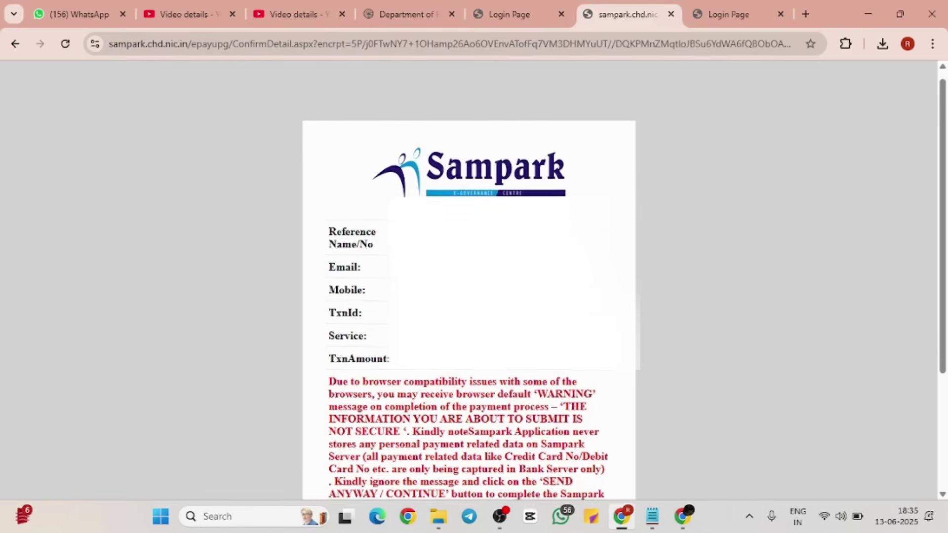
scroll(470, 292, down, 1)
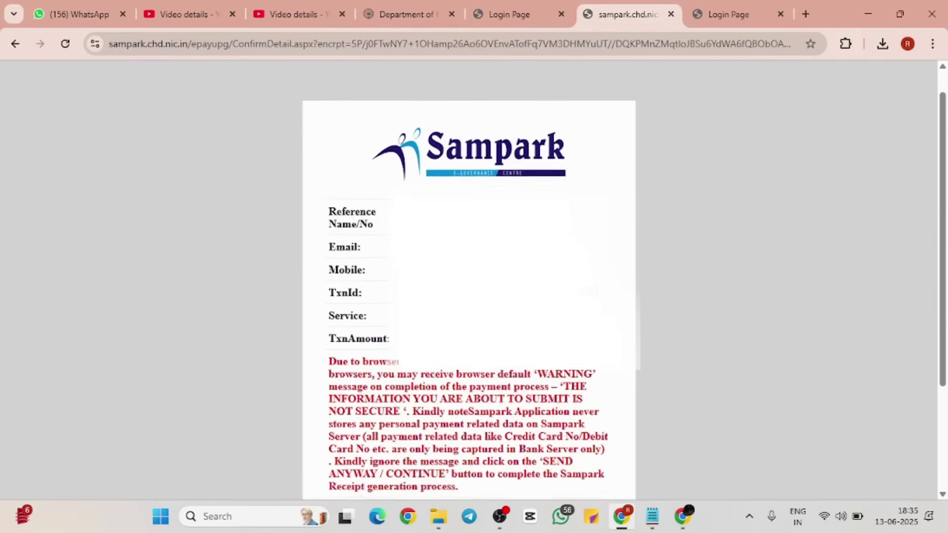
scroll(469, 277, down, 1)
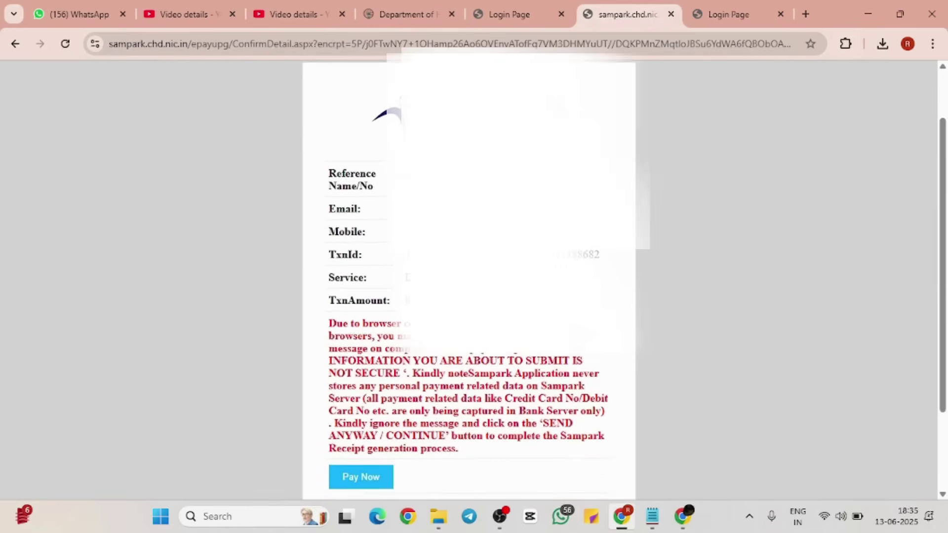
scroll(470, 277, down, 2)
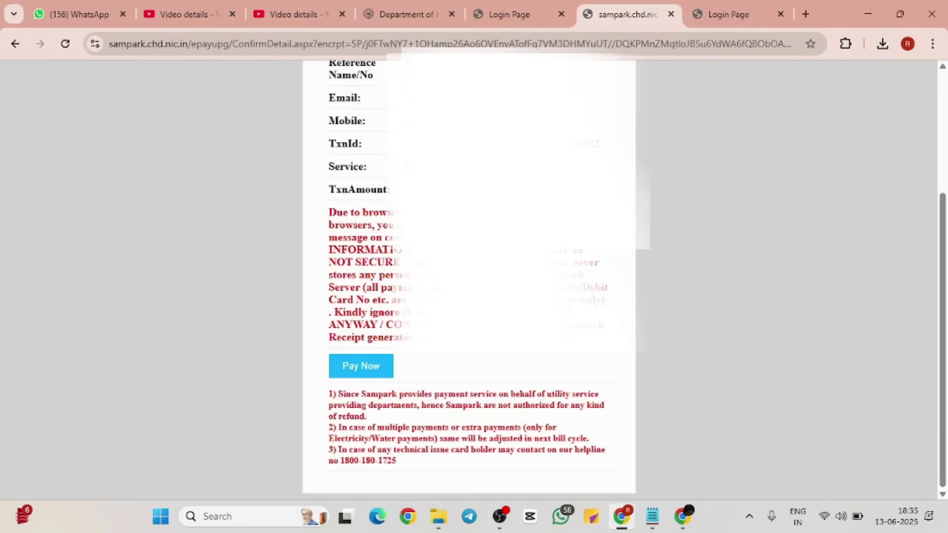
click(375, 366)
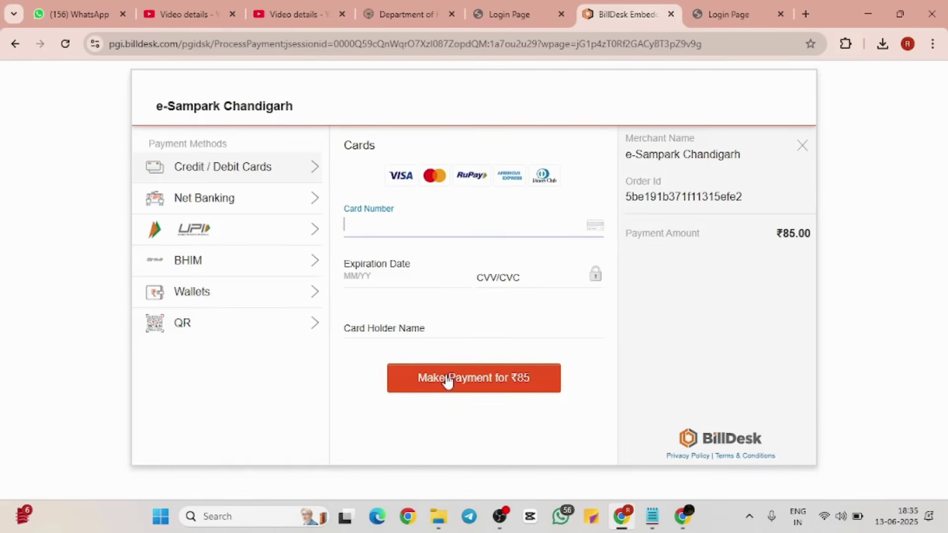
Step: Pay the ₹85 fee by UPI using the displayed QR code
click(250, 229)
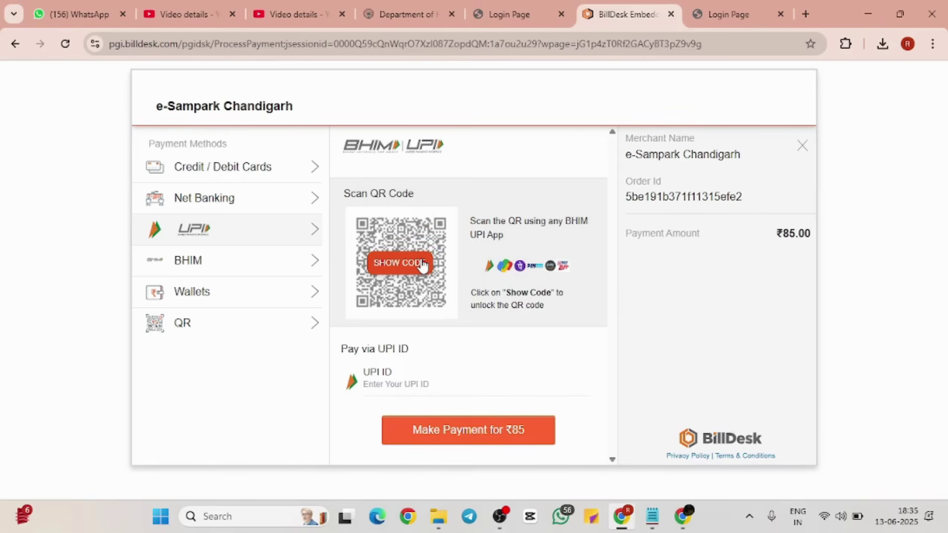
click(422, 264)
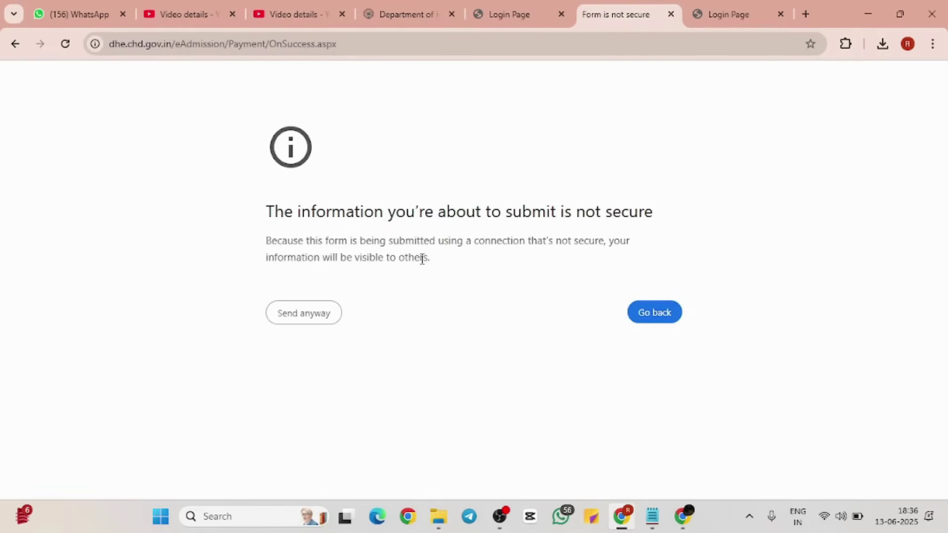
Step: Decline the 'information is not secure' warning and go back to the BillDesk payment page
drag(249, 212, 497, 255)
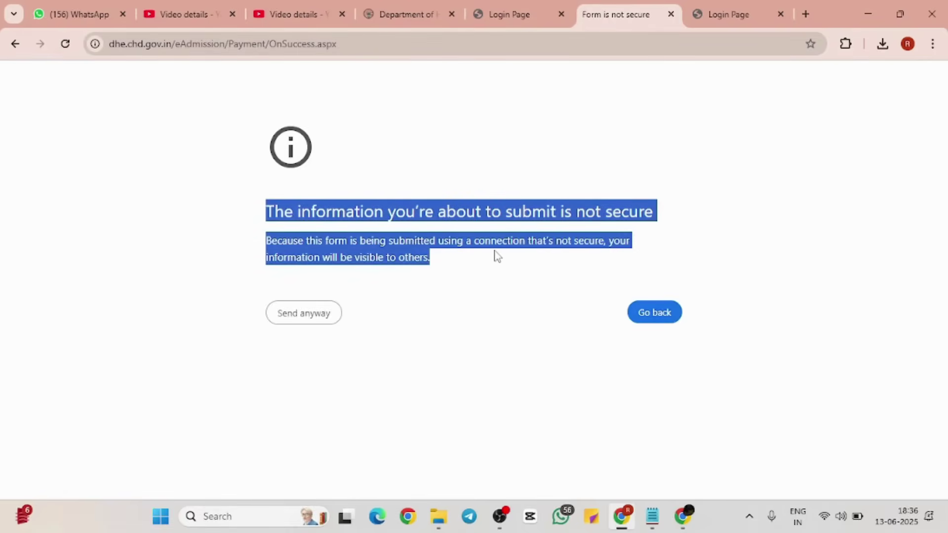
click(497, 256)
click(646, 312)
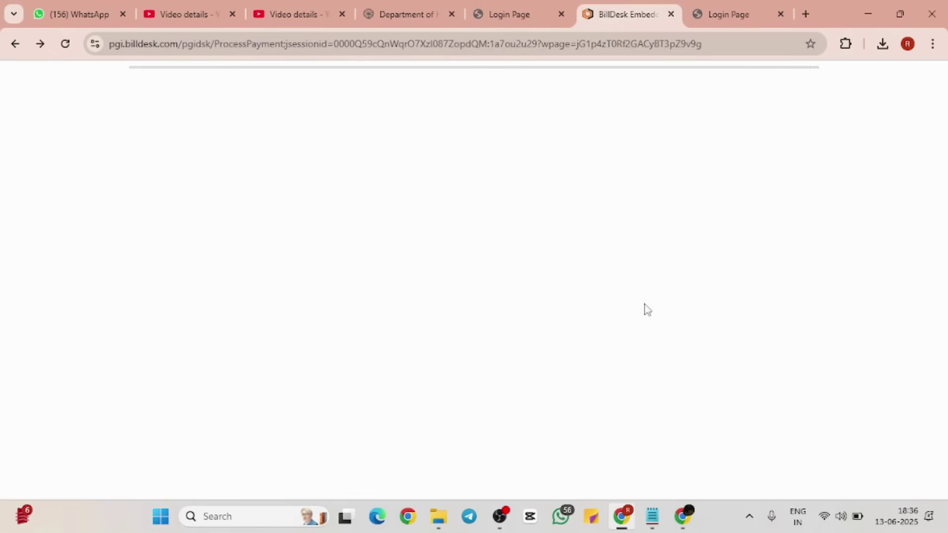
Step: Look over the BillDesk payment tab, then return to the admission portal tab
click(527, 20)
scroll(510, 173, down, 10)
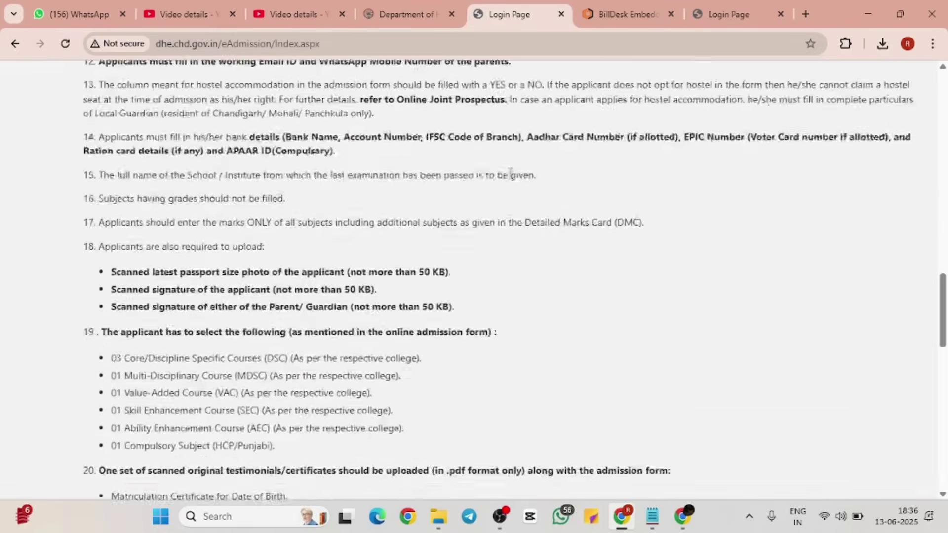
scroll(510, 180, down, 5)
click(626, 14)
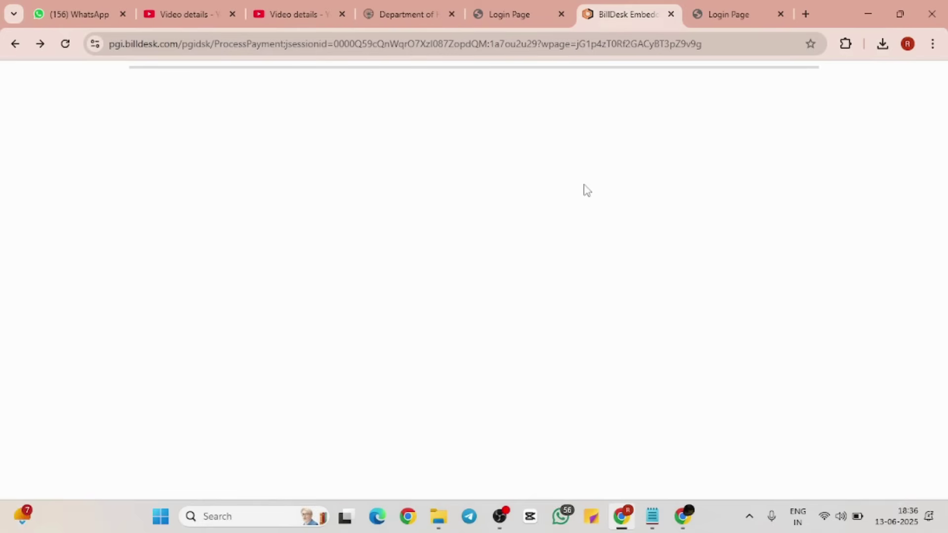
click(529, 12)
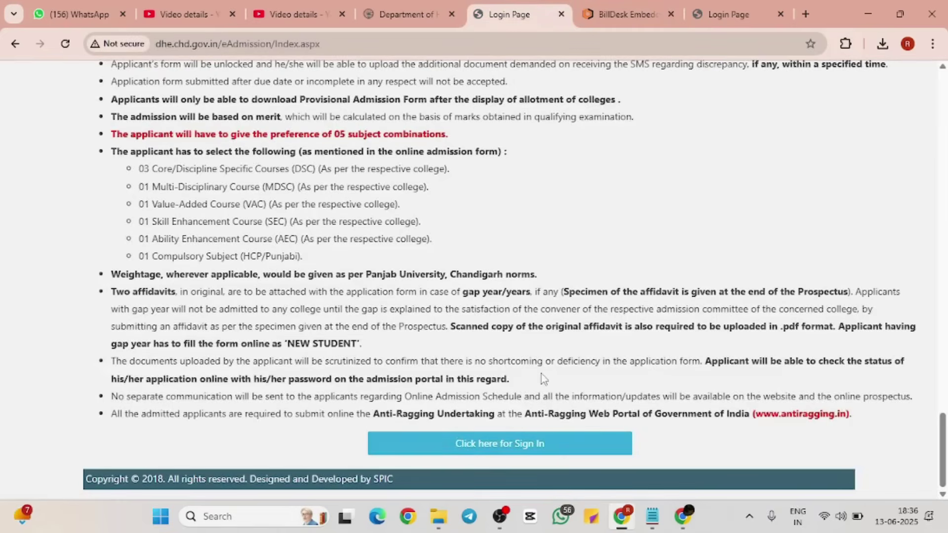
Step: Open the portal's Sign In form and start on the mobile number field
click(509, 446)
click(490, 314)
scroll(490, 314, down, 3)
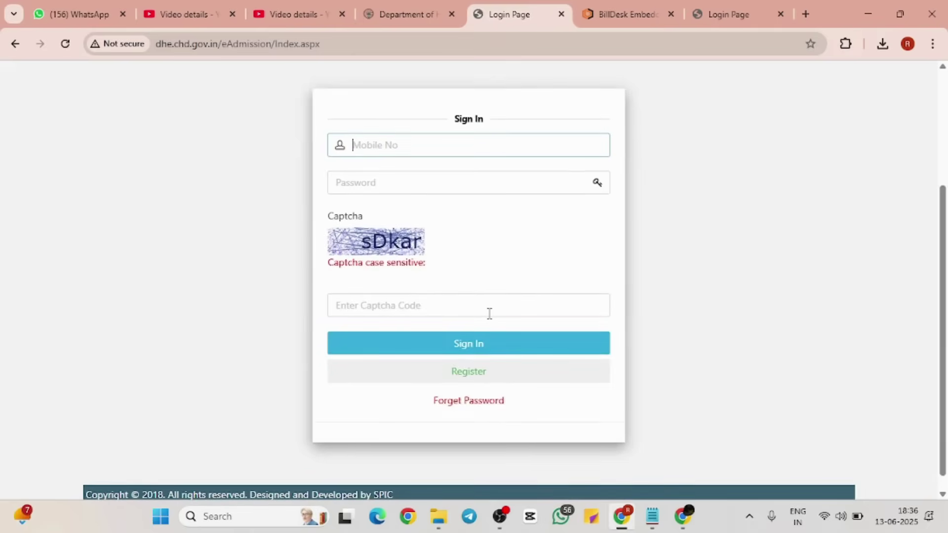
scroll(490, 314, up, 2)
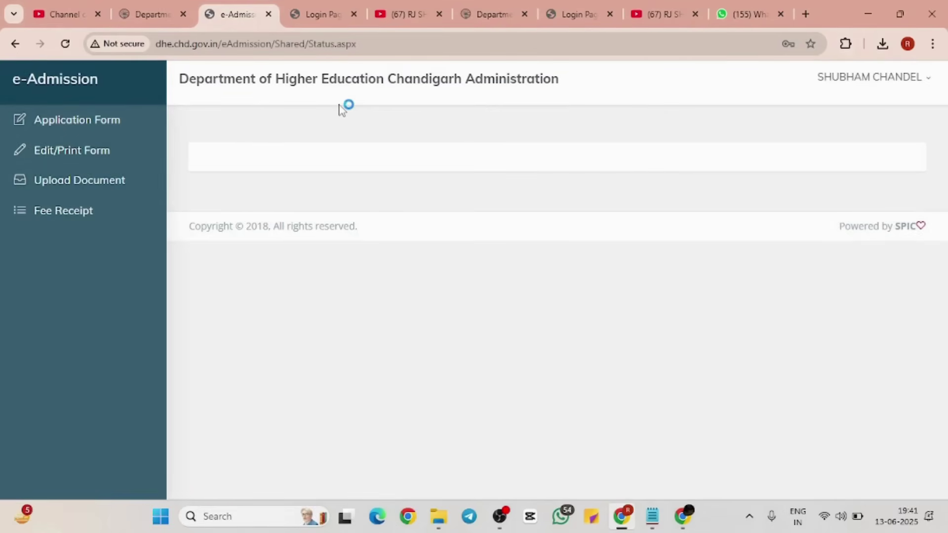
Step: Open Application Form from the sidebar and read the Old Student category option
click(79, 122)
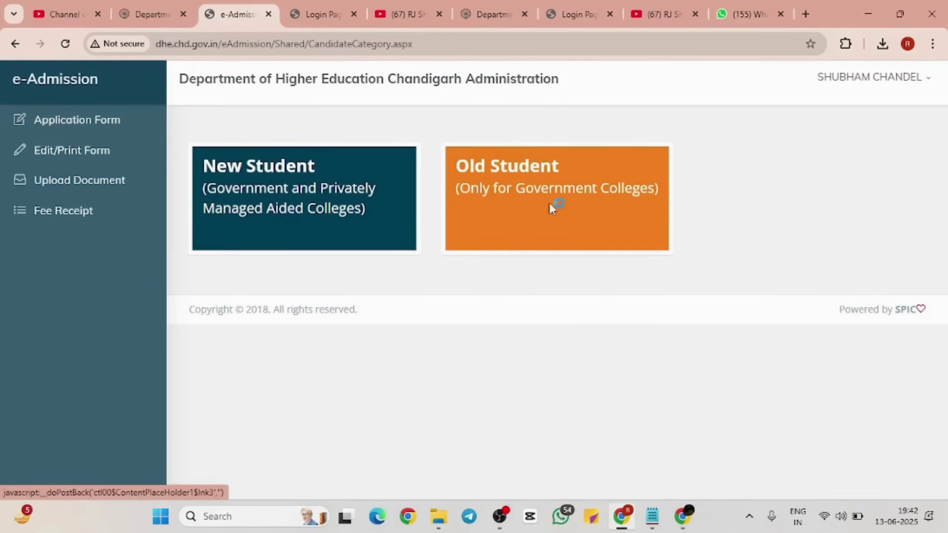
click(488, 205)
drag(452, 174, 680, 196)
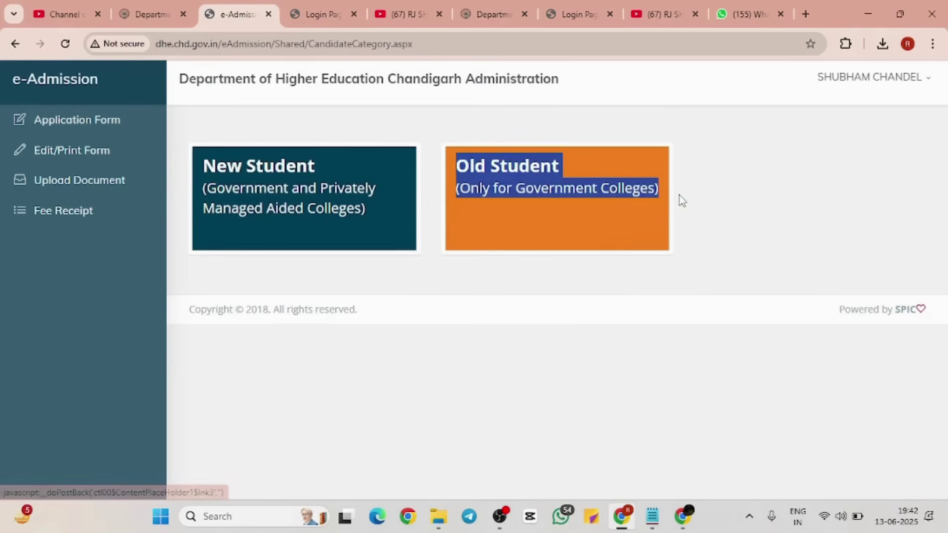
click(798, 185)
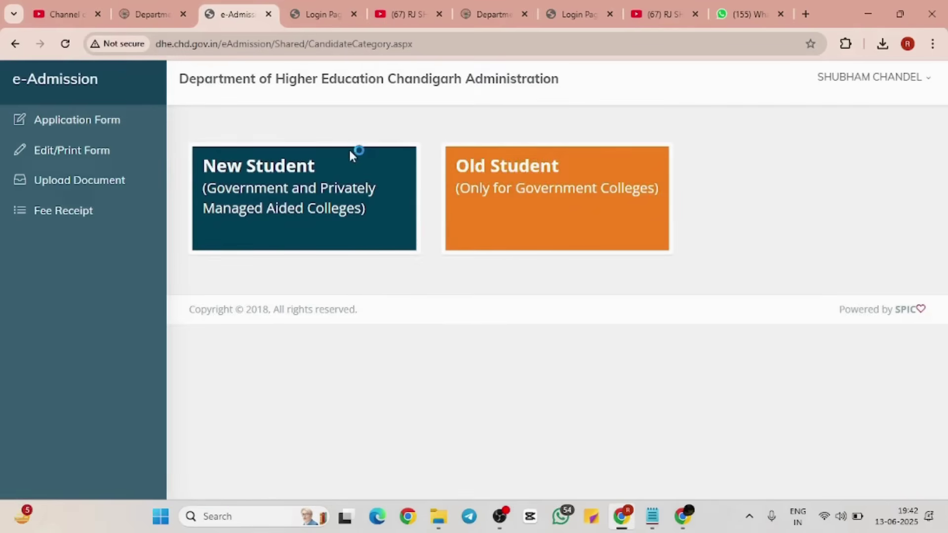
Step: Choose to apply as a New Student
drag(299, 179, 380, 208)
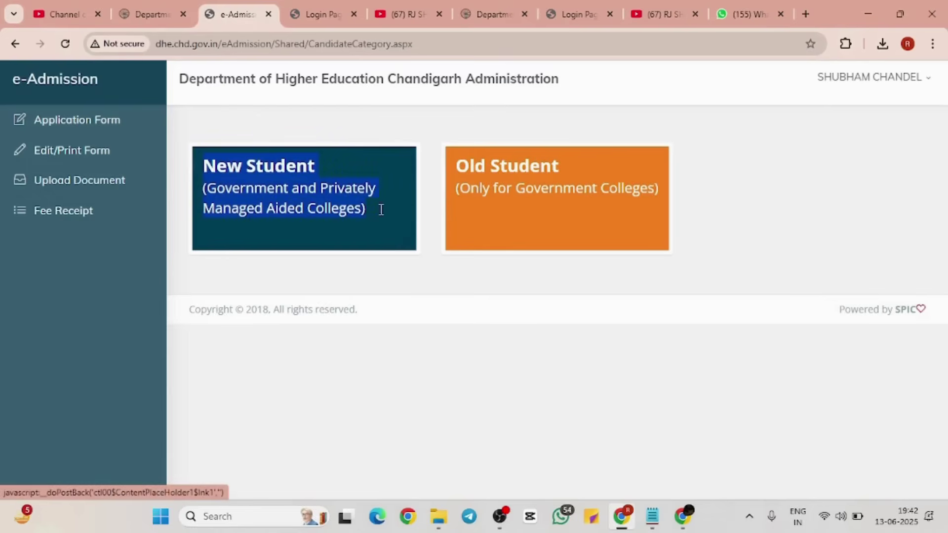
click(384, 216)
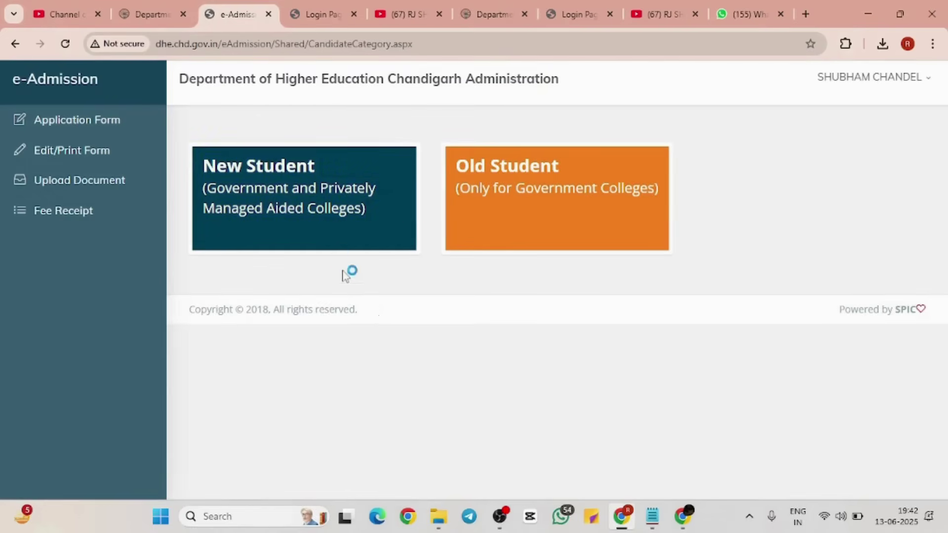
click(289, 202)
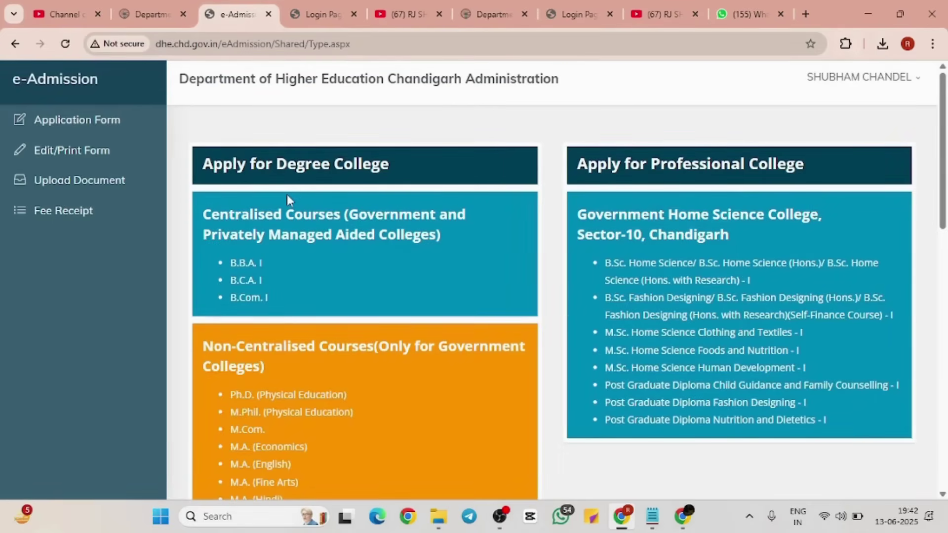
Step: Under Apply for Degree College, open the Centralised Courses instructions and read the procedure
scroll(286, 195, down, 2)
scroll(286, 195, up, 1)
scroll(289, 200, down, 1)
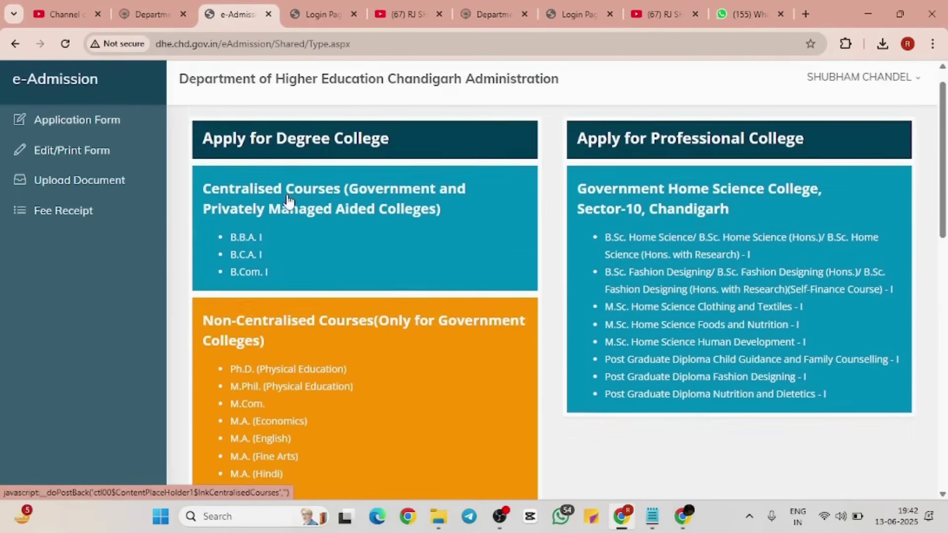
drag(573, 184, 753, 228)
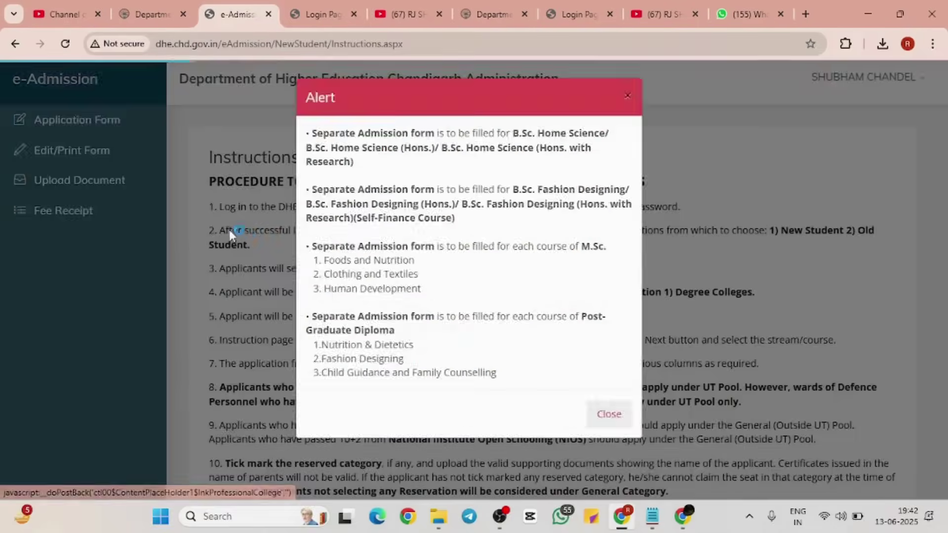
click(230, 229)
drag(210, 158, 252, 175)
click(257, 178)
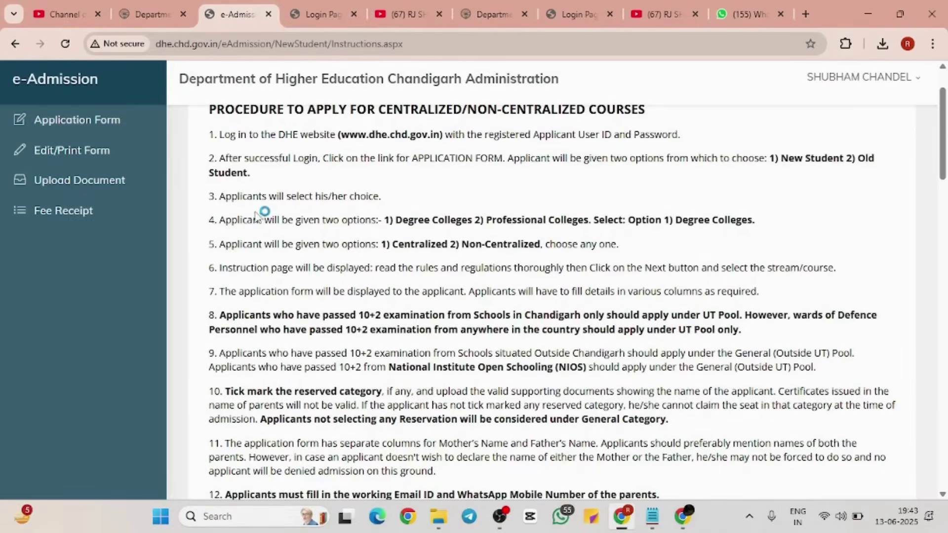
drag(207, 221, 641, 263)
scroll(642, 263, down, 5)
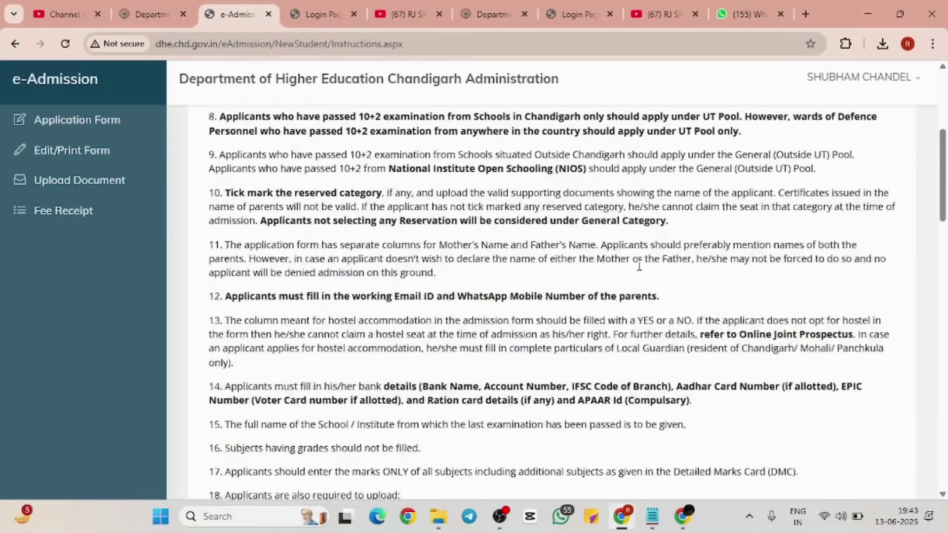
scroll(638, 265, down, 3)
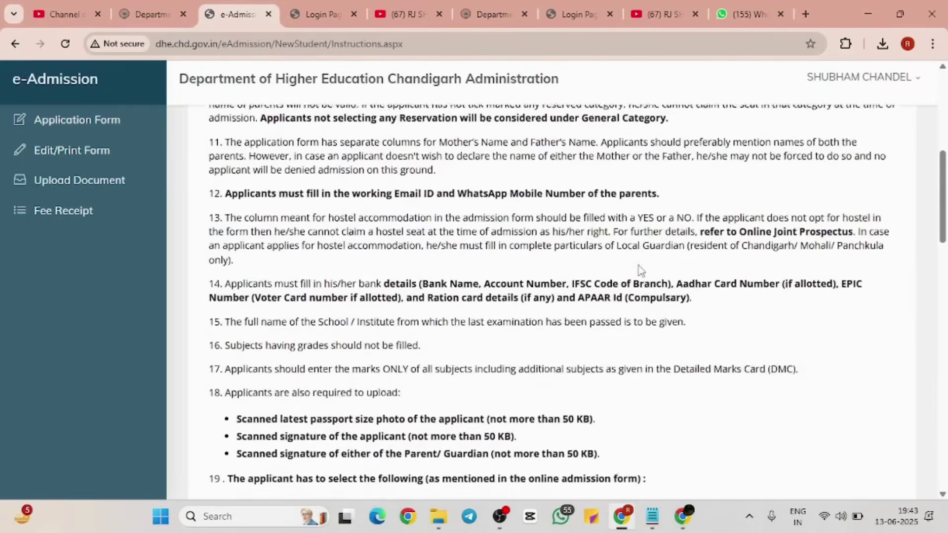
scroll(639, 266, down, 2)
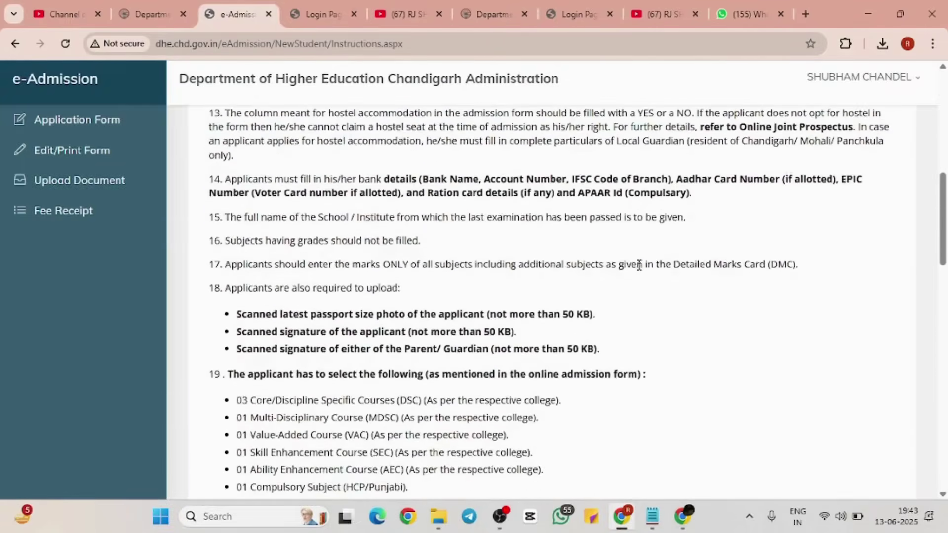
scroll(639, 265, up, 1)
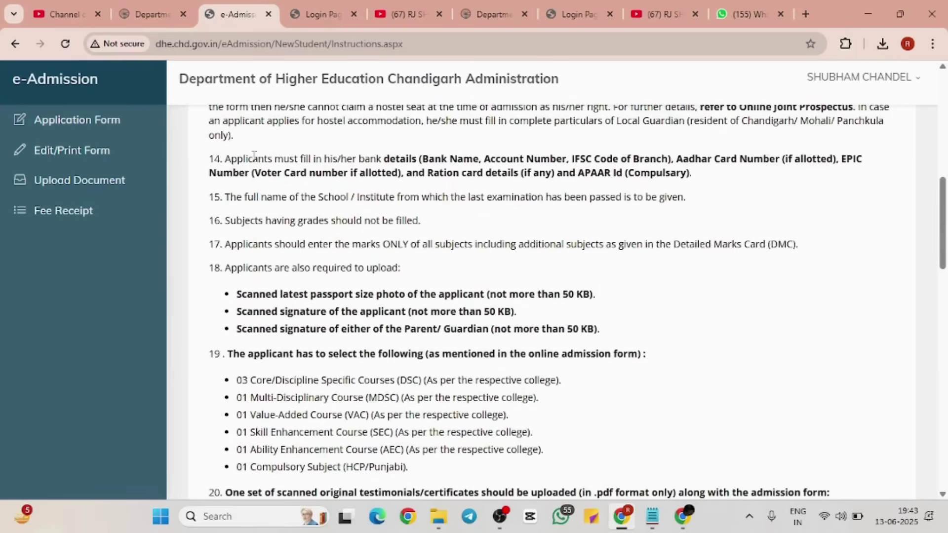
drag(203, 168, 709, 182)
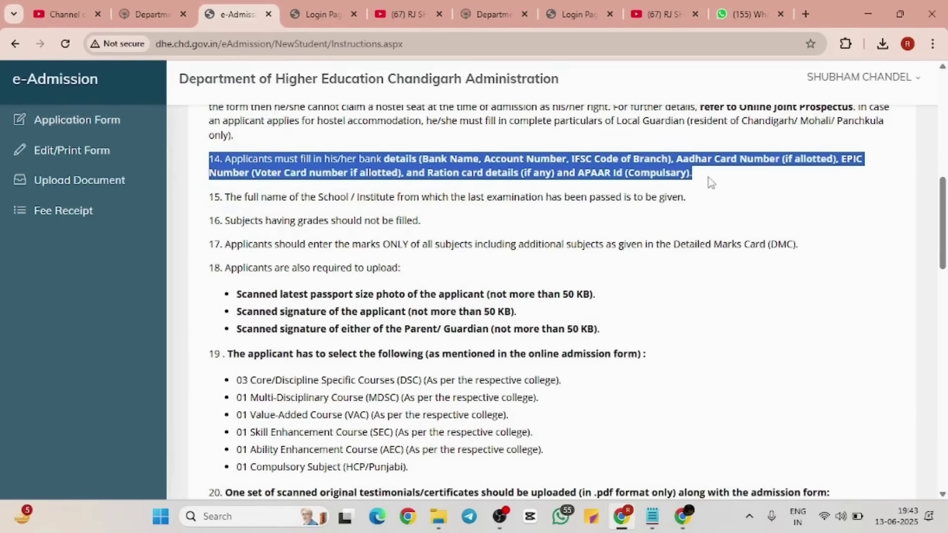
click(720, 182)
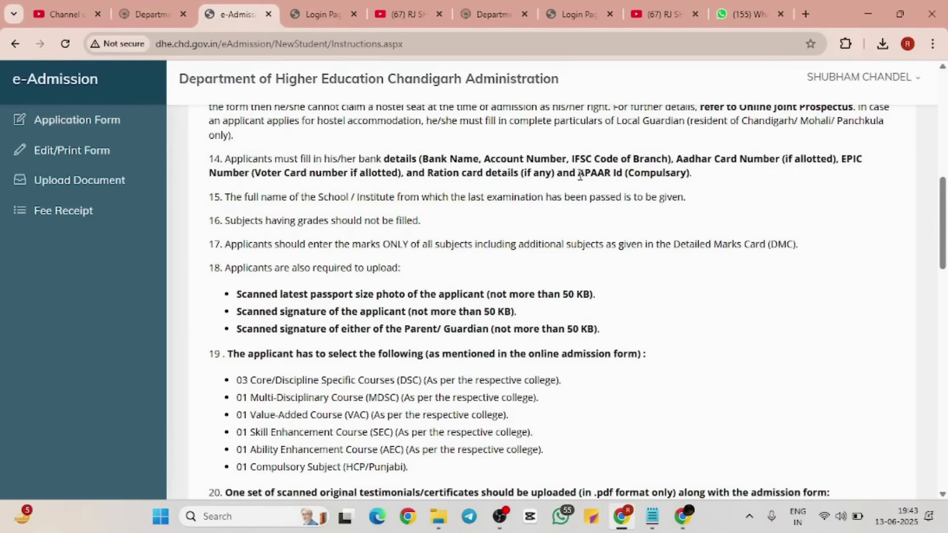
drag(579, 174, 714, 173)
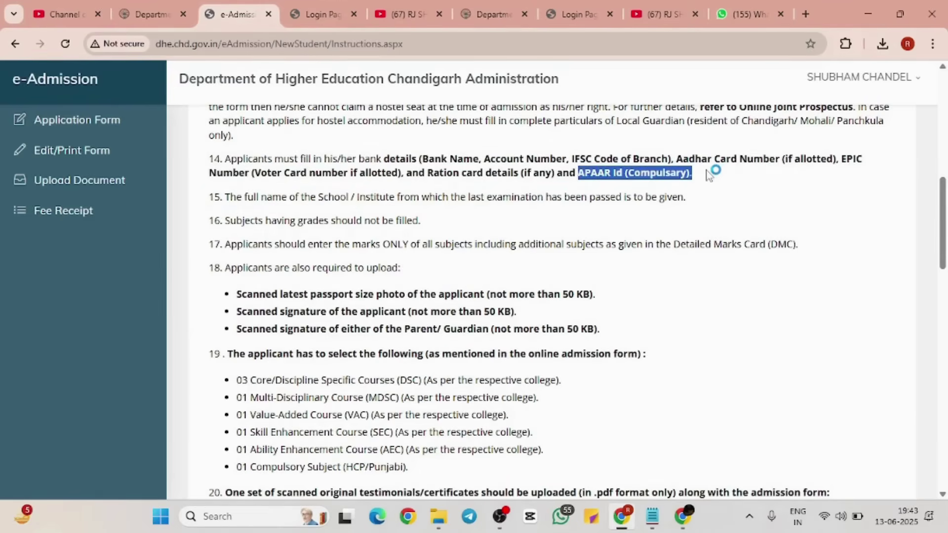
click(710, 175)
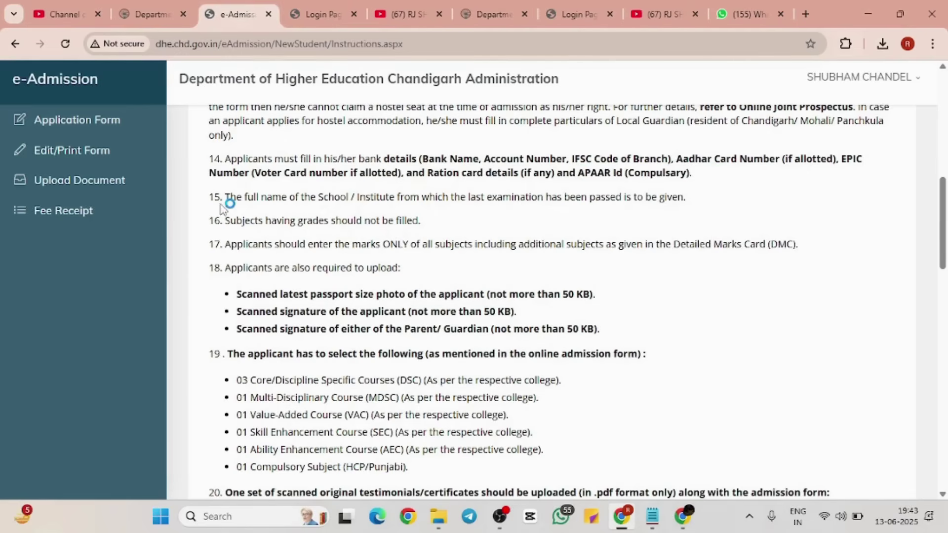
scroll(308, 273, down, 3)
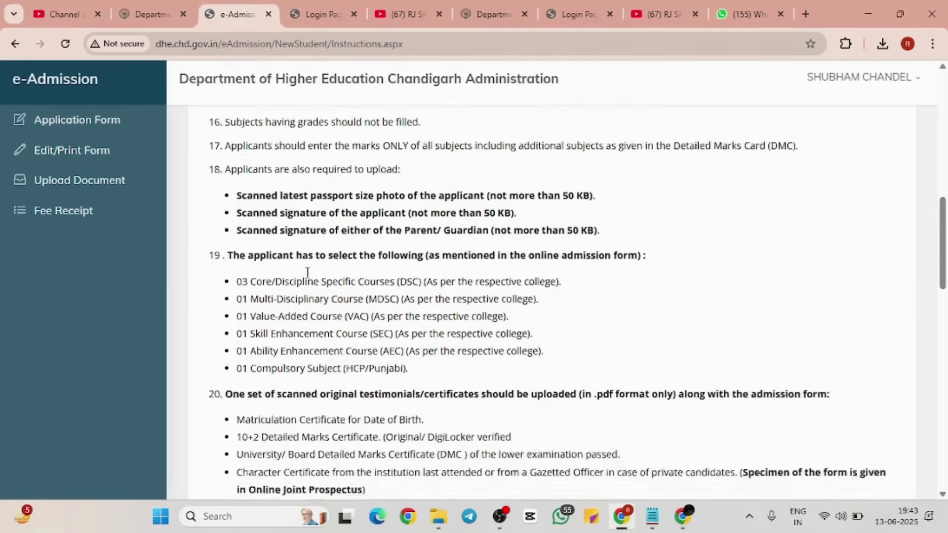
drag(220, 155, 522, 210)
click(522, 211)
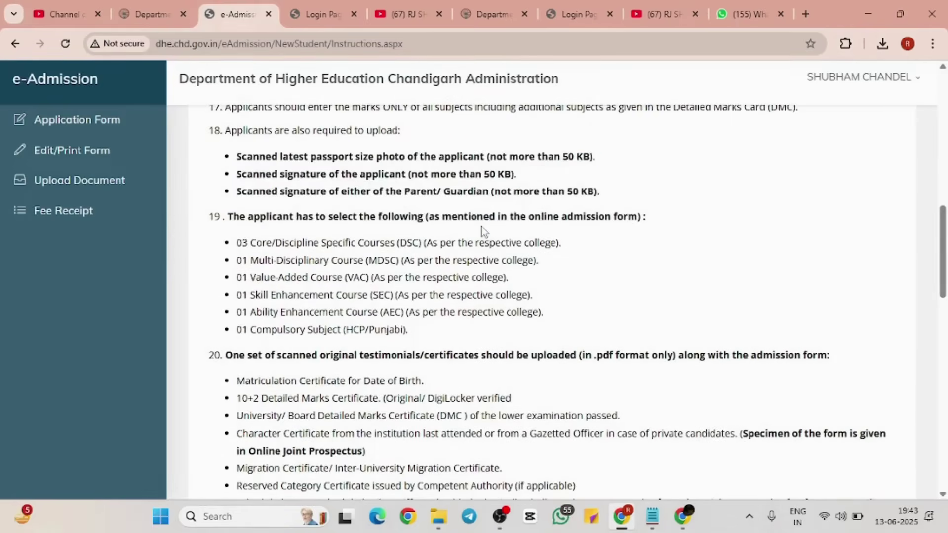
ctrl+scroll(483, 231, up, 4)
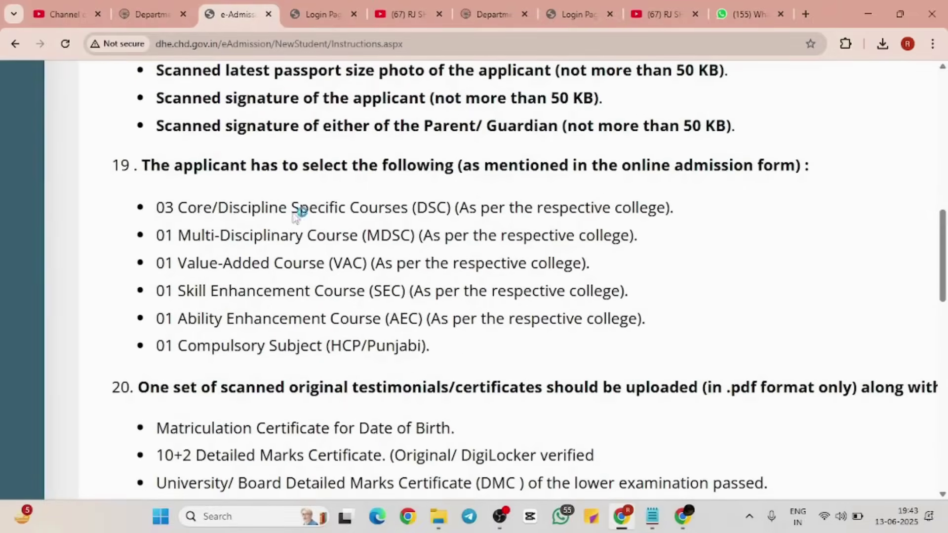
drag(110, 166, 446, 354)
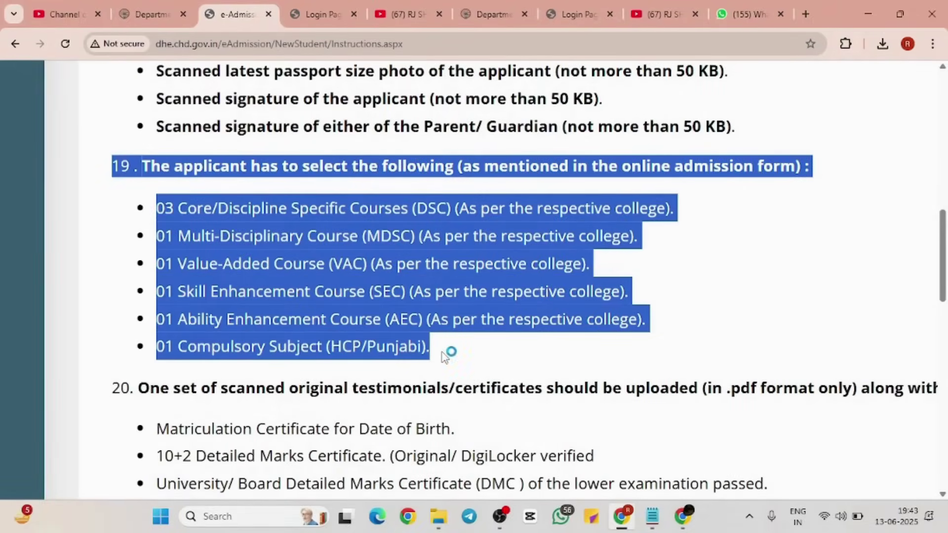
click(445, 353)
drag(154, 207, 683, 207)
click(691, 216)
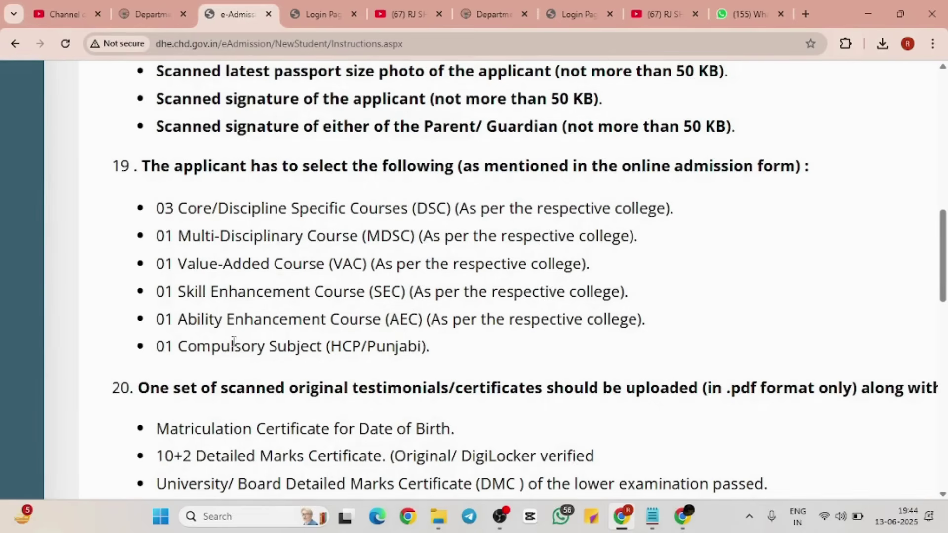
drag(134, 360, 512, 342)
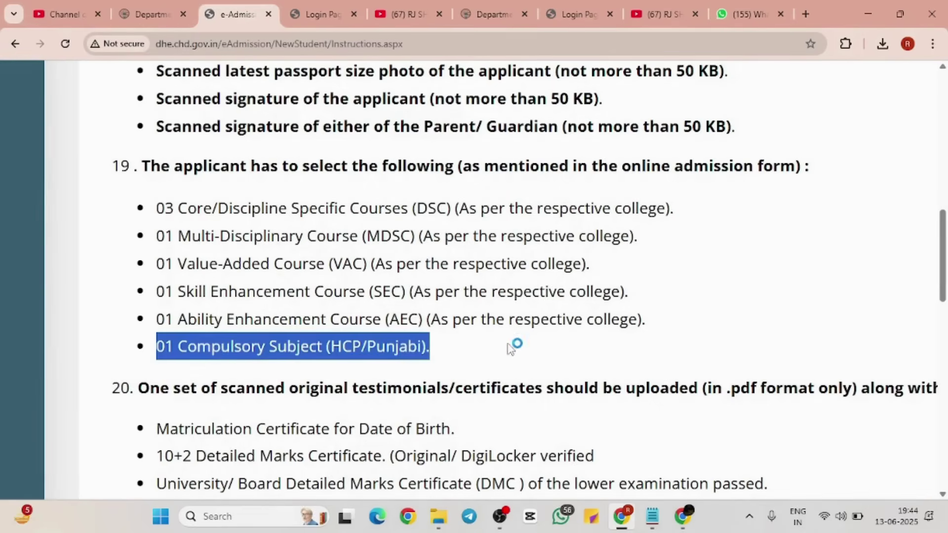
click(512, 349)
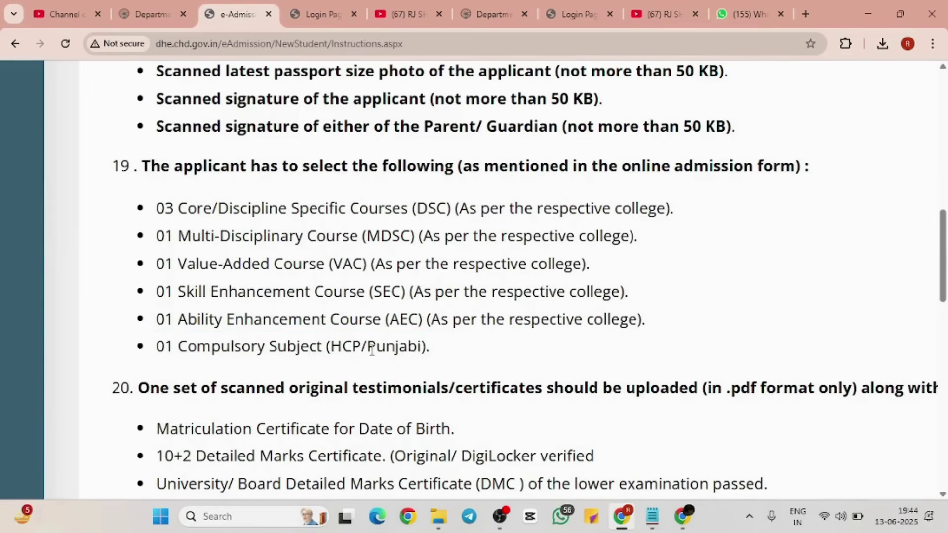
drag(369, 351, 432, 352)
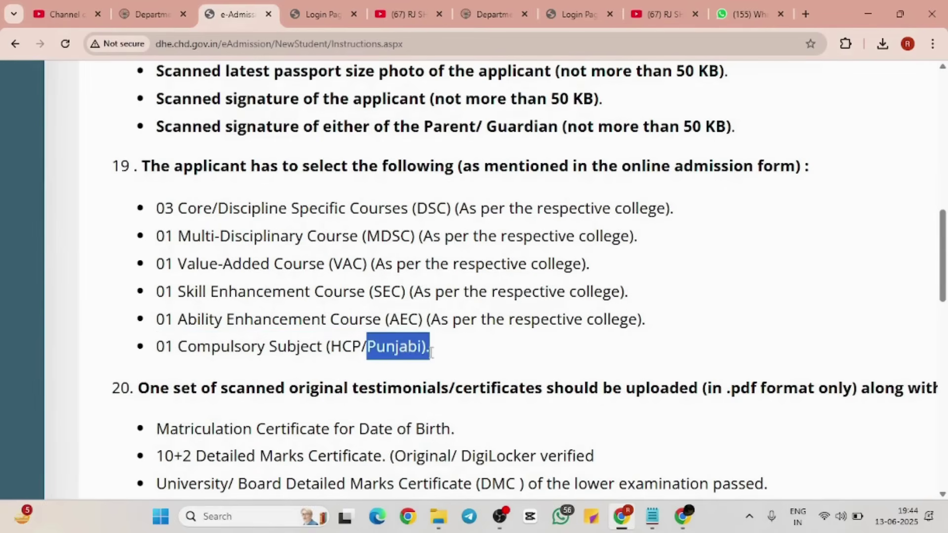
click(431, 352)
scroll(431, 353, down, 3)
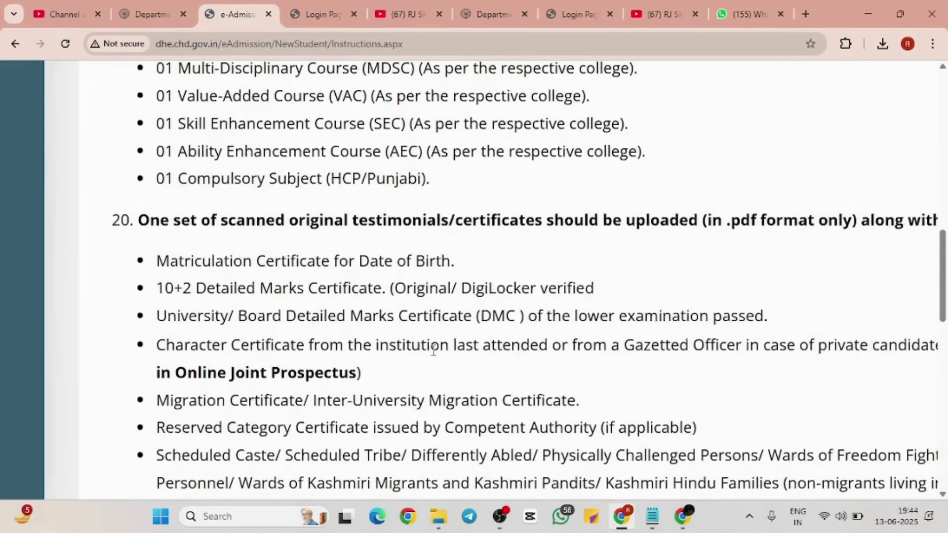
scroll(433, 350, down, 3)
scroll(434, 351, down, 5)
scroll(433, 350, up, 1)
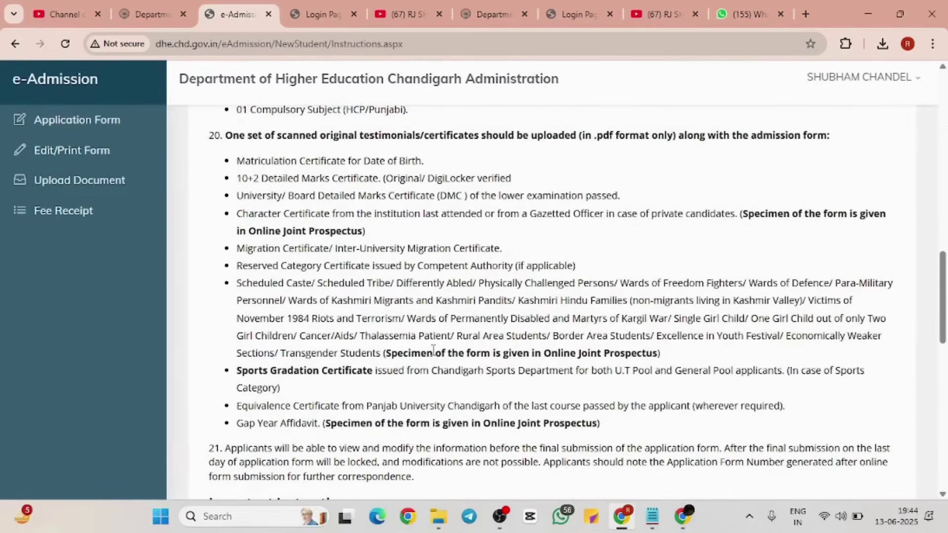
drag(209, 134, 599, 424)
click(576, 427)
scroll(576, 428, down, 3)
scroll(576, 428, down, 5)
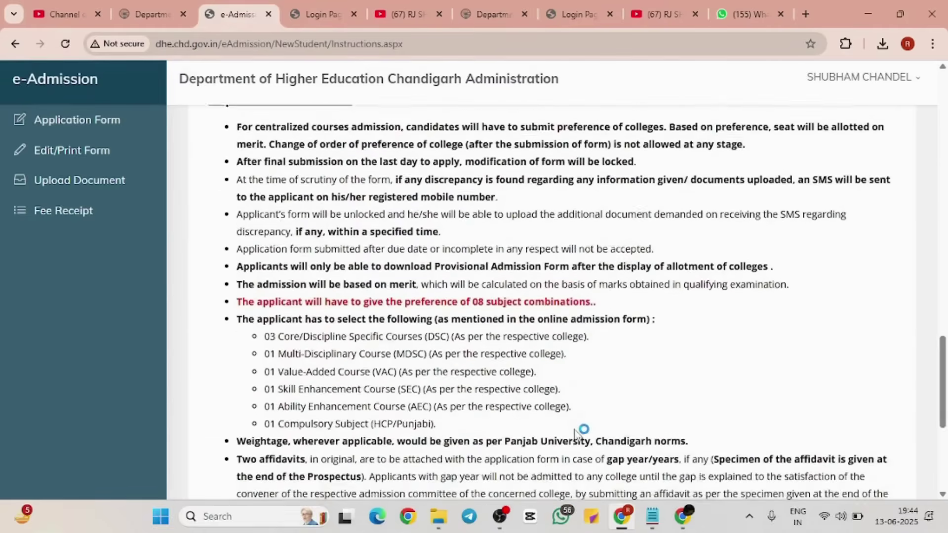
scroll(576, 434, up, 1)
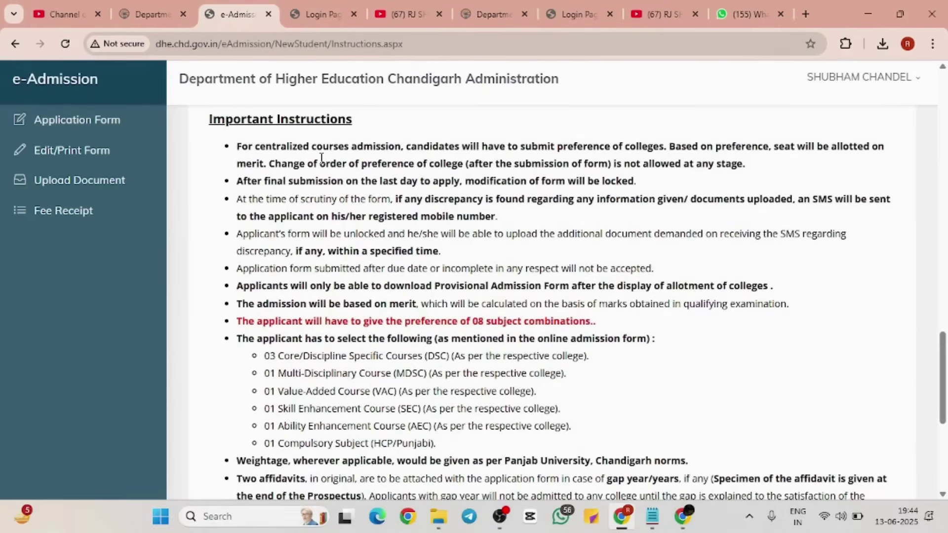
drag(234, 145, 639, 452)
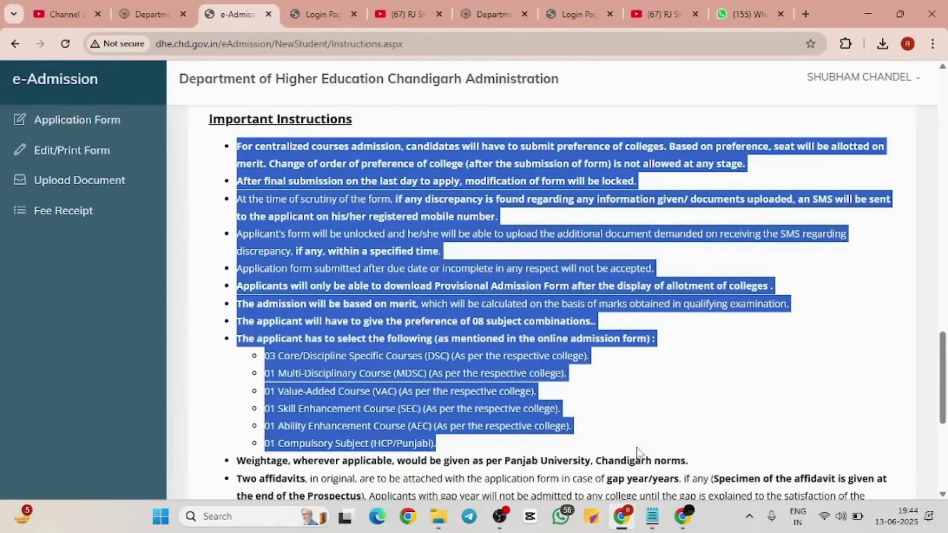
scroll(637, 451, down, 6)
click(463, 303)
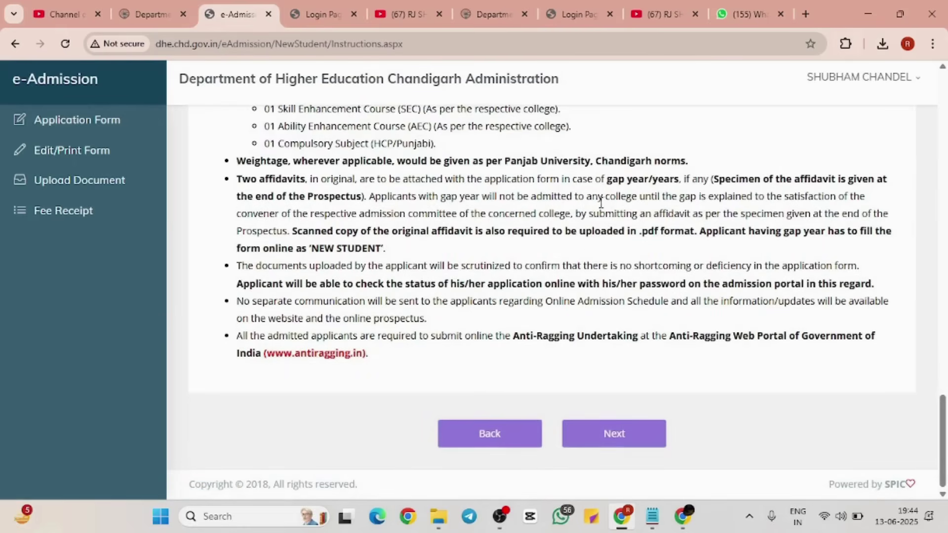
drag(224, 163, 425, 335)
click(425, 334)
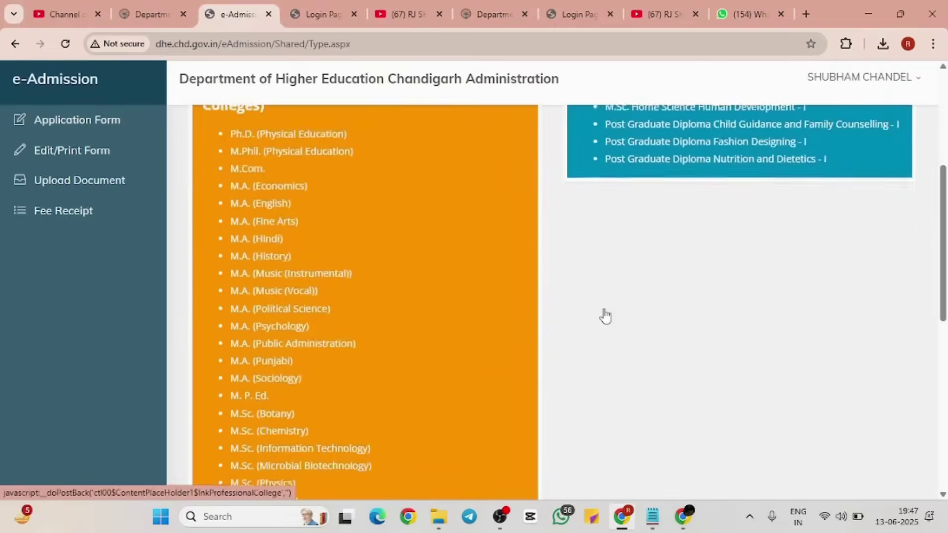
Step: Choose Centralised Courses under Apply for Degree College
scroll(604, 315, down, 3)
scroll(605, 314, up, 2)
scroll(607, 313, down, 3)
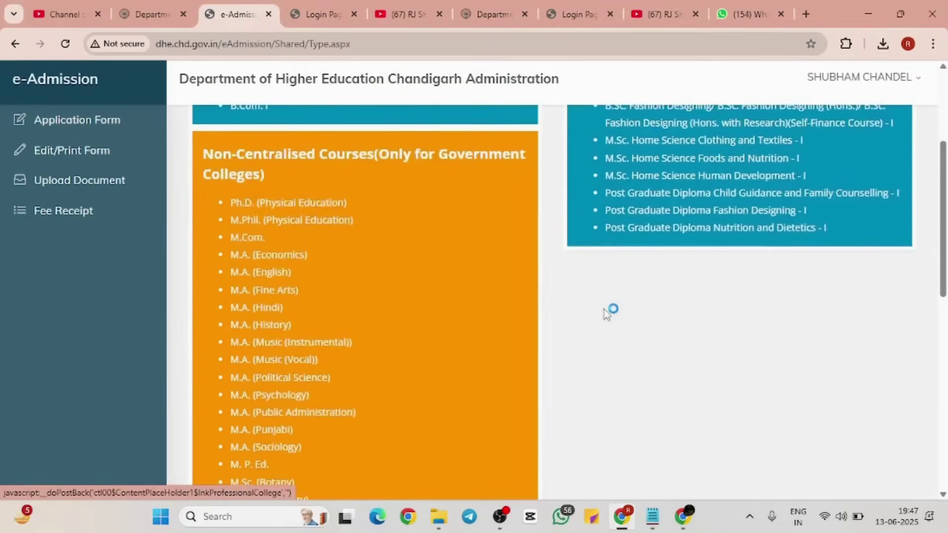
scroll(604, 309, up, 4)
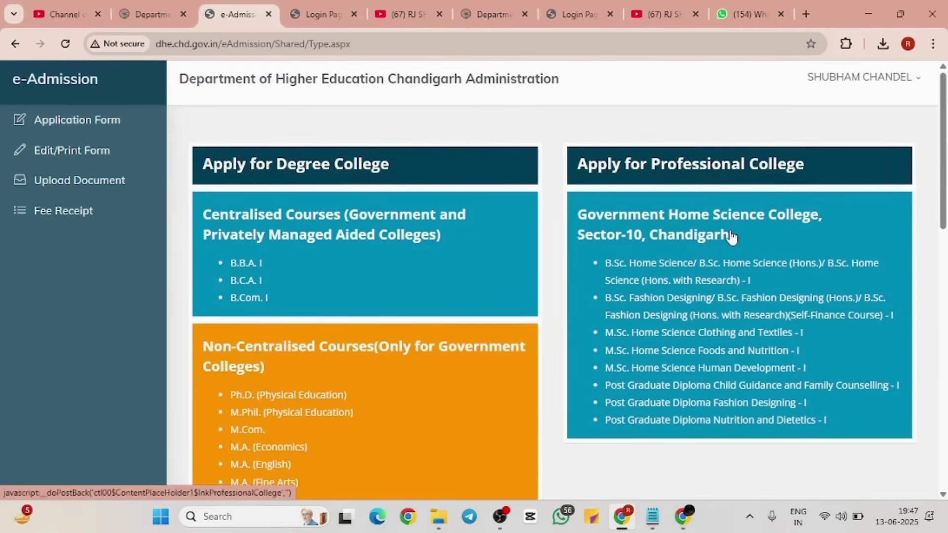
scroll(415, 425, down, 10)
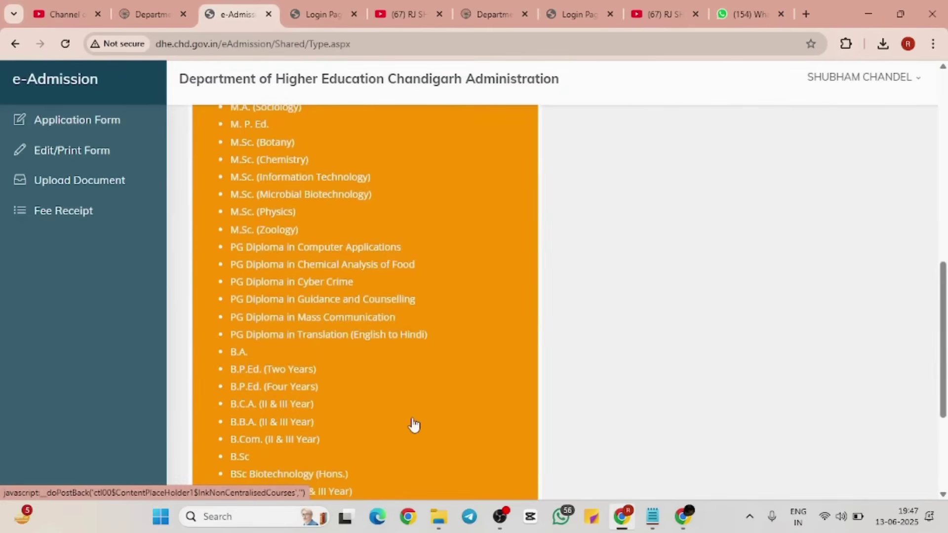
scroll(603, 326, up, 5)
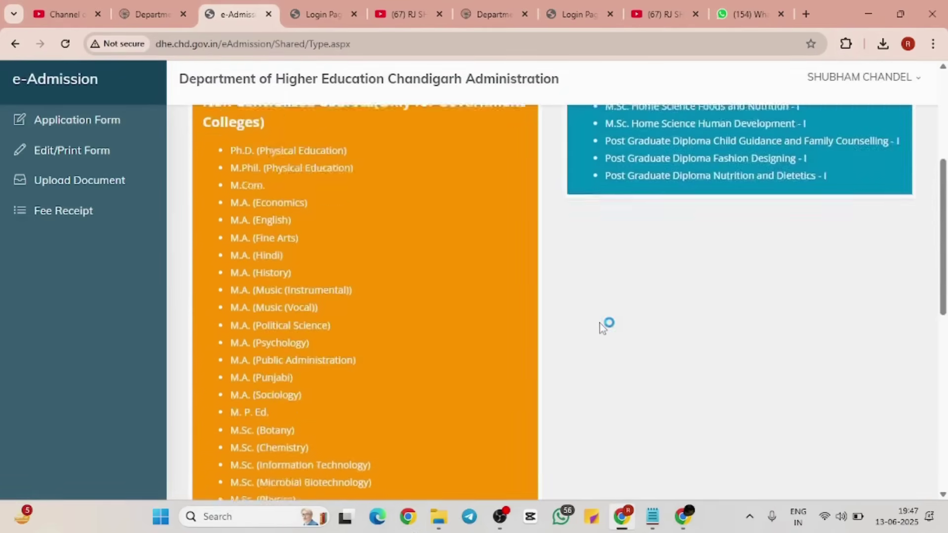
scroll(603, 326, up, 5)
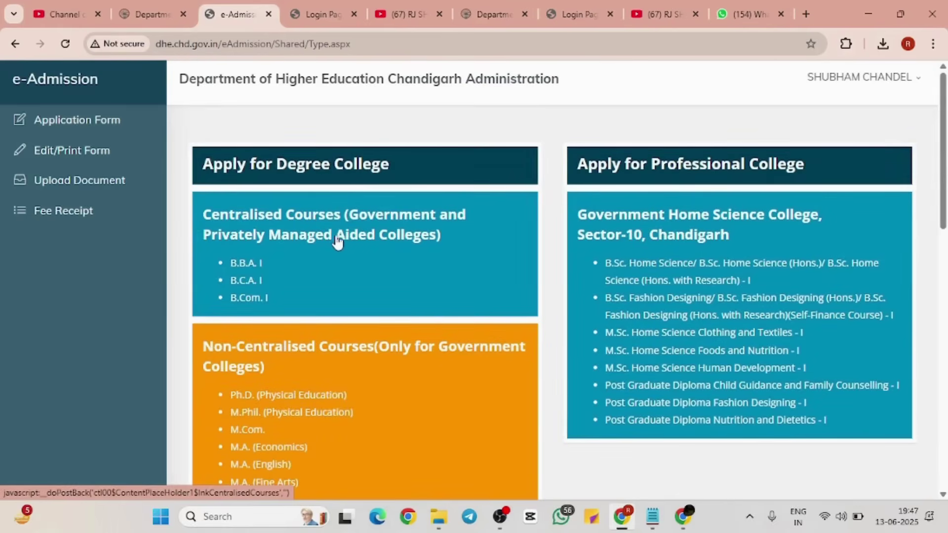
click(338, 241)
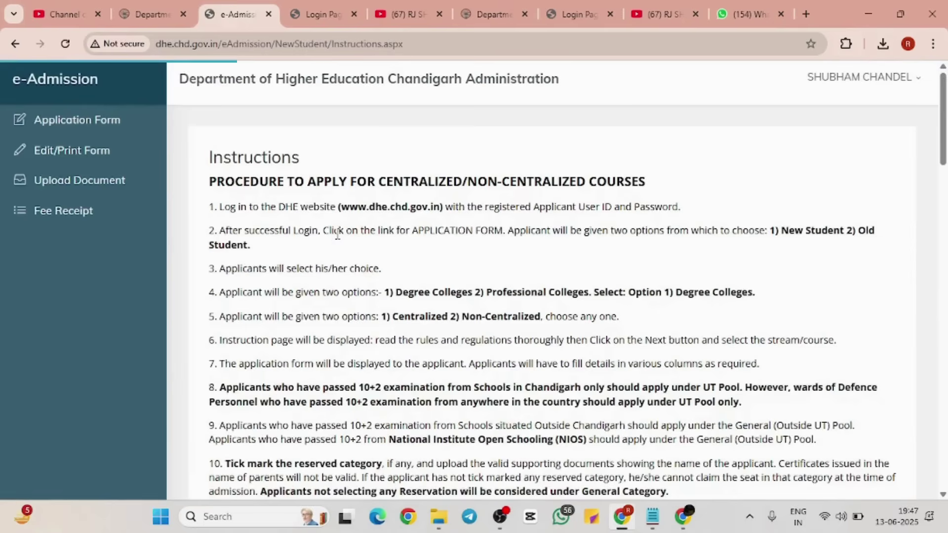
Step: Read through the instructions and continue to stream selection with Next
scroll(338, 230, down, 7)
scroll(338, 231, down, 20)
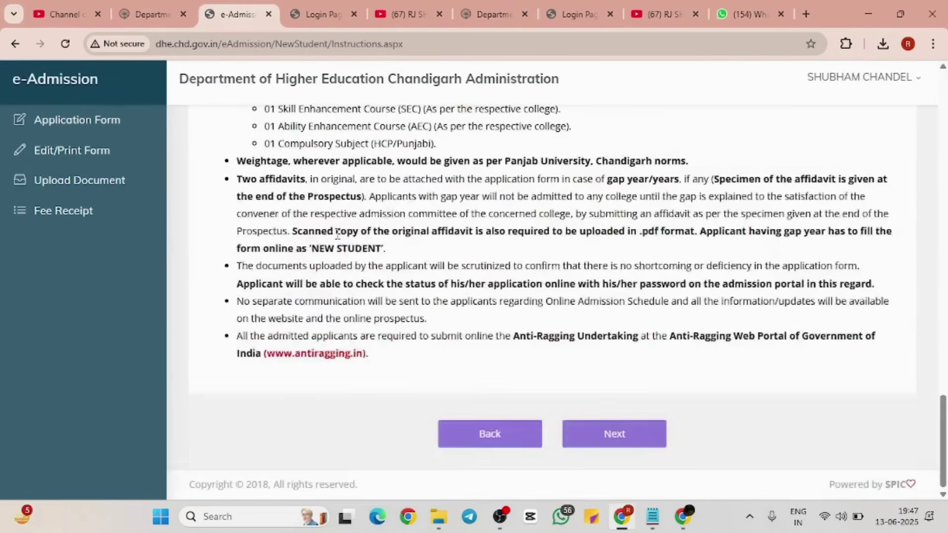
click(621, 446)
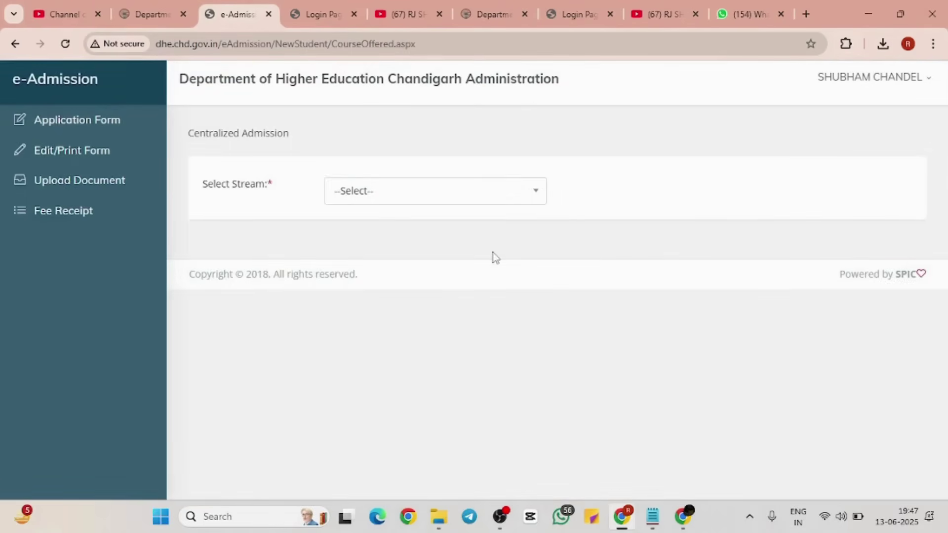
Step: Select BCom - I as the stream and read the UT Pool and General Category notices
click(482, 193)
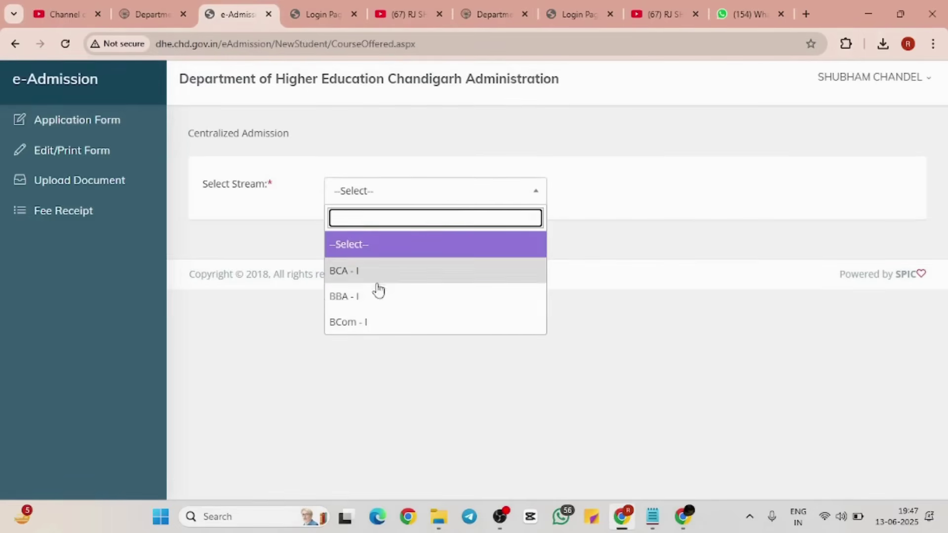
click(372, 323)
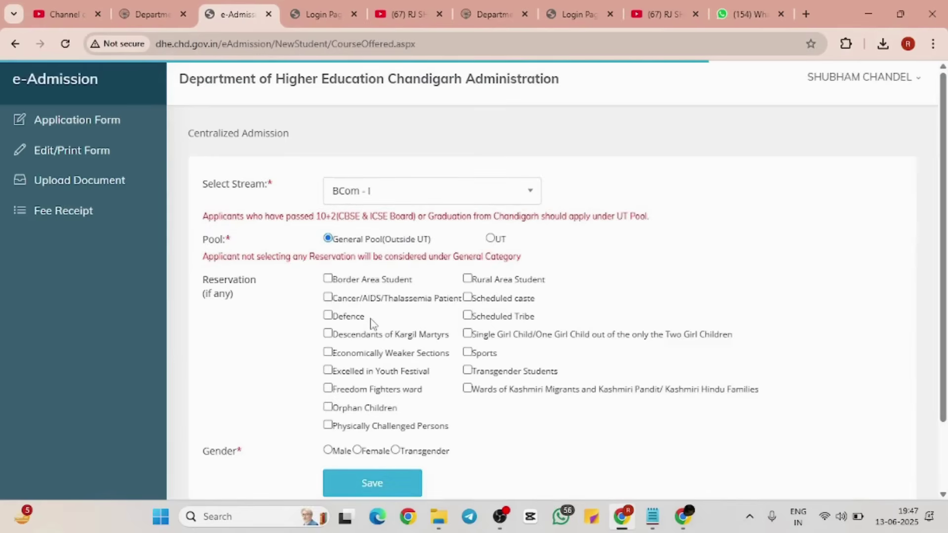
ctrl+scroll(692, 235, up, 3)
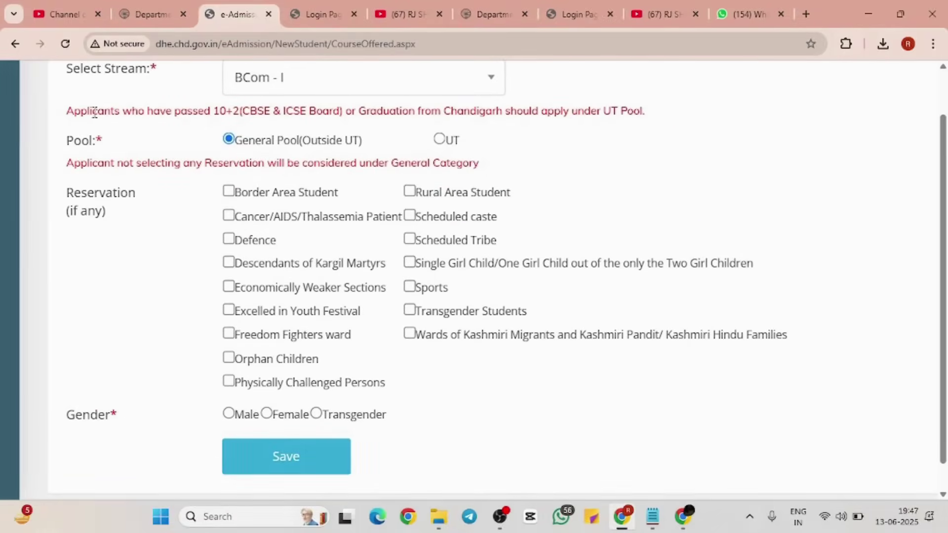
drag(67, 110, 701, 117)
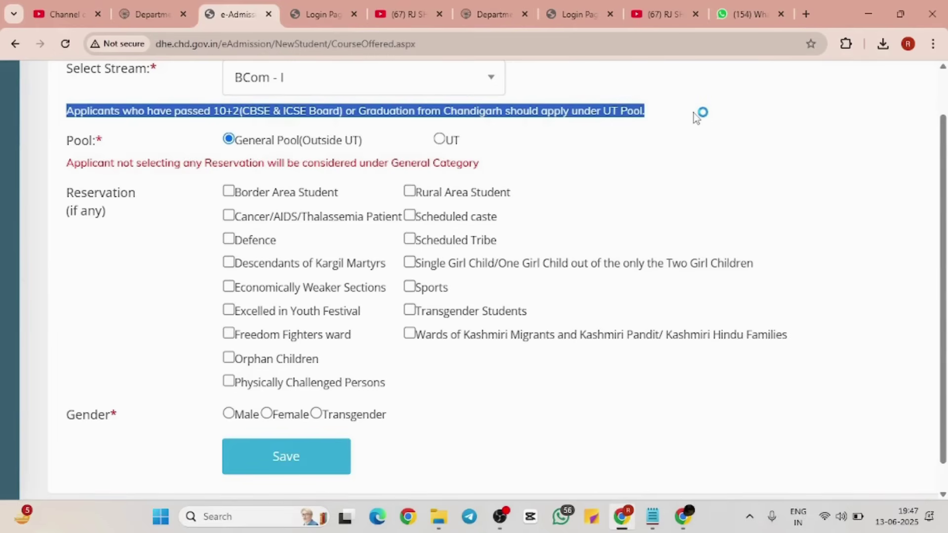
click(696, 117)
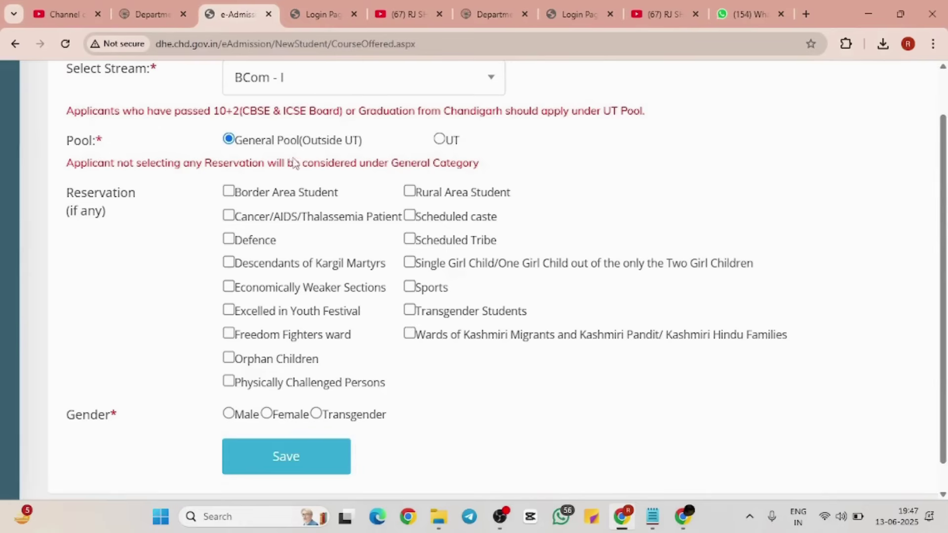
drag(67, 165, 533, 171)
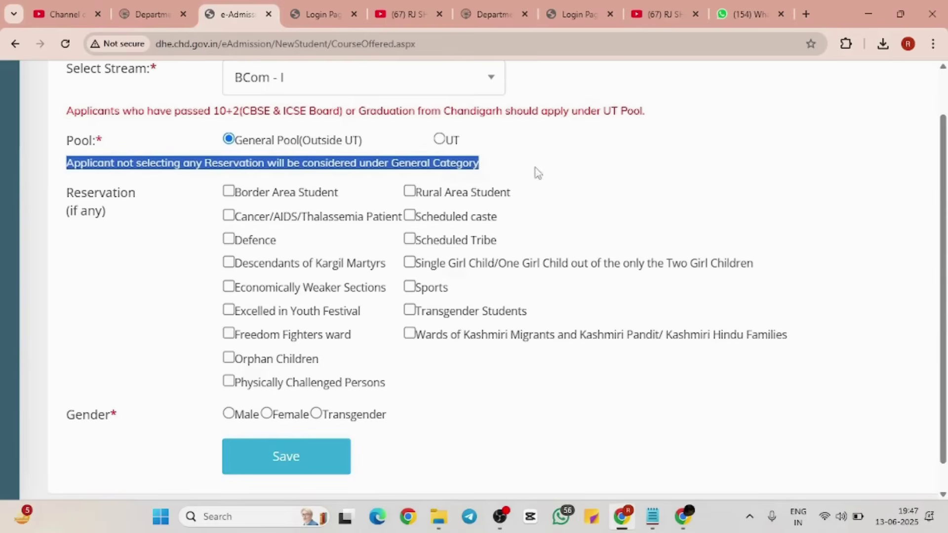
click(558, 171)
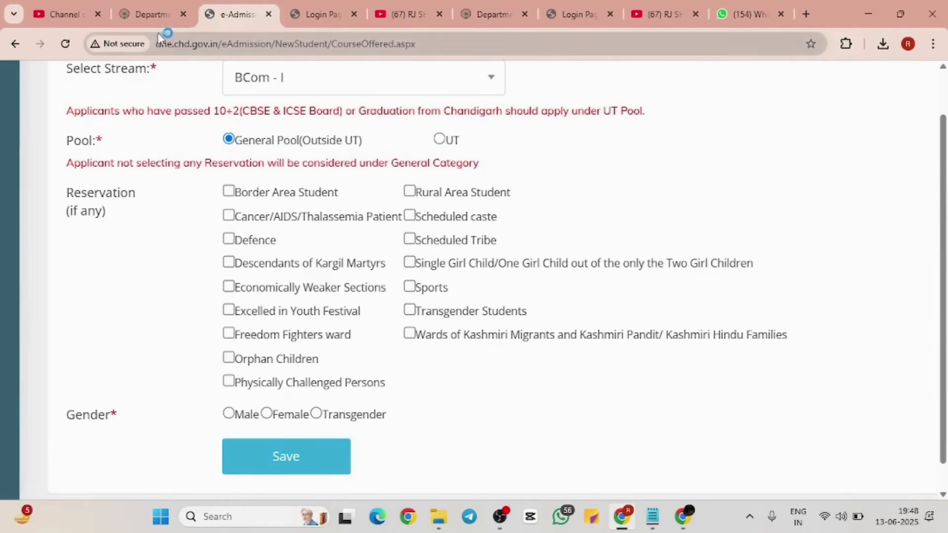
Step: Open Prospectus > Joint Prospectus from the DHE home page in a new tab
click(151, 14)
mouse_move(554, 152)
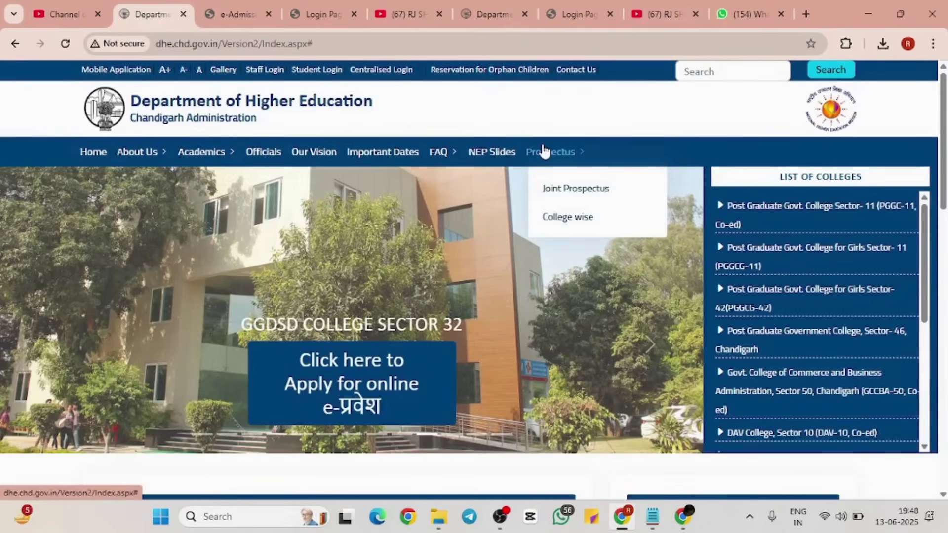
click(571, 195)
Step: Back on the admission form, set gender to Male and save the stream, pool and gender choices
click(289, 13)
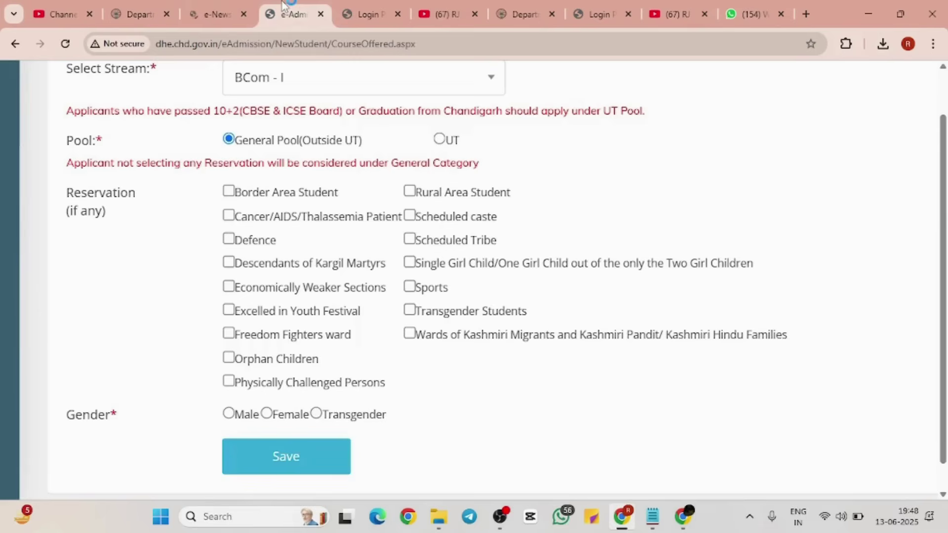
scroll(306, 213, down, 2)
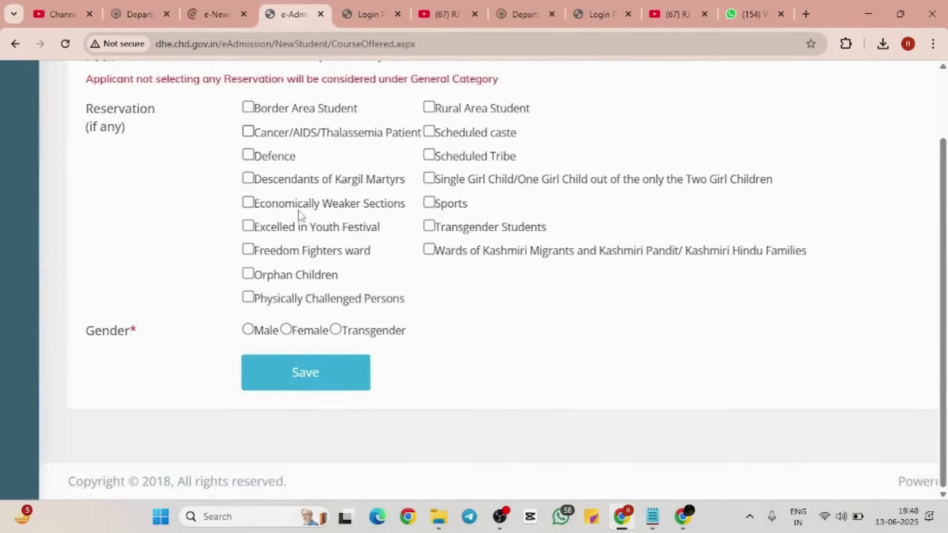
click(257, 331)
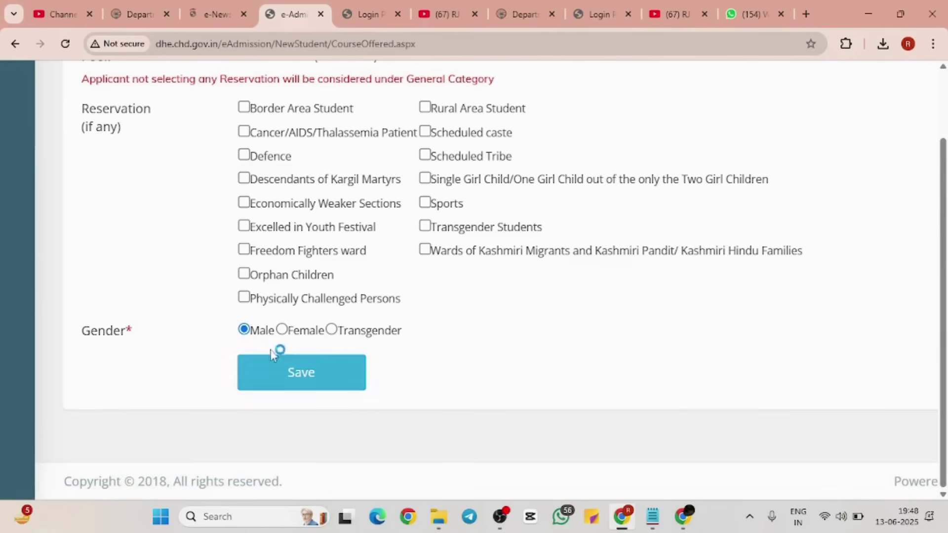
click(273, 368)
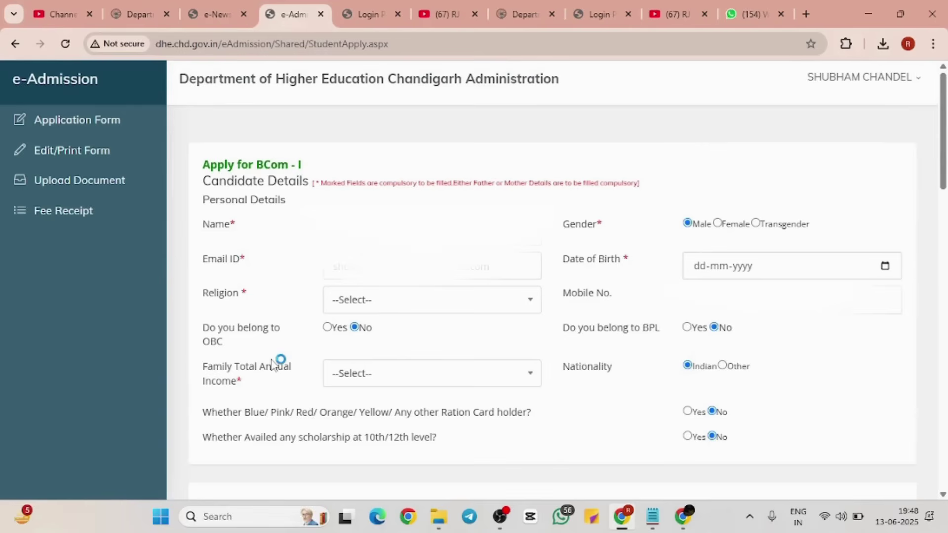
Step: Set Family Total Annual Income to Less than Rs 1 Lakh / Yr and read the scholarship question
scroll(273, 365, down, 6)
scroll(272, 366, up, 2)
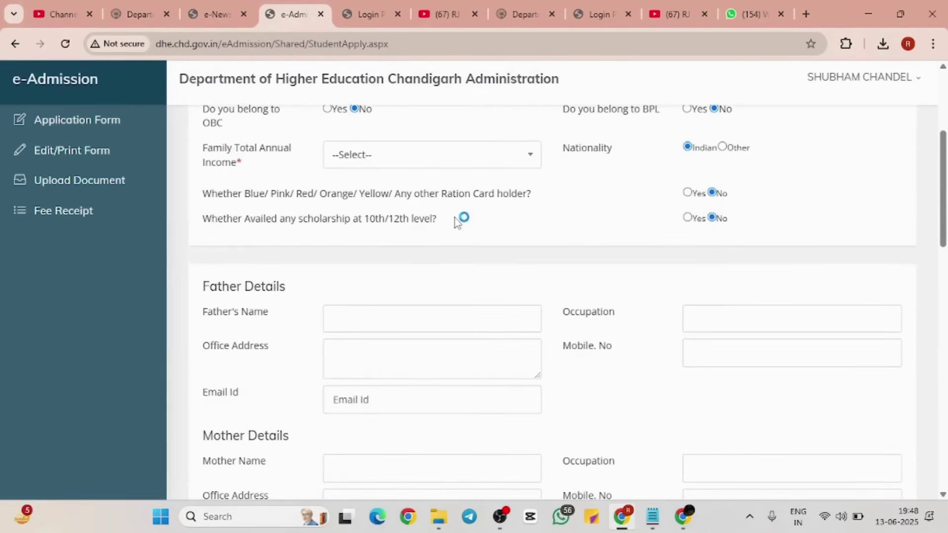
click(483, 161)
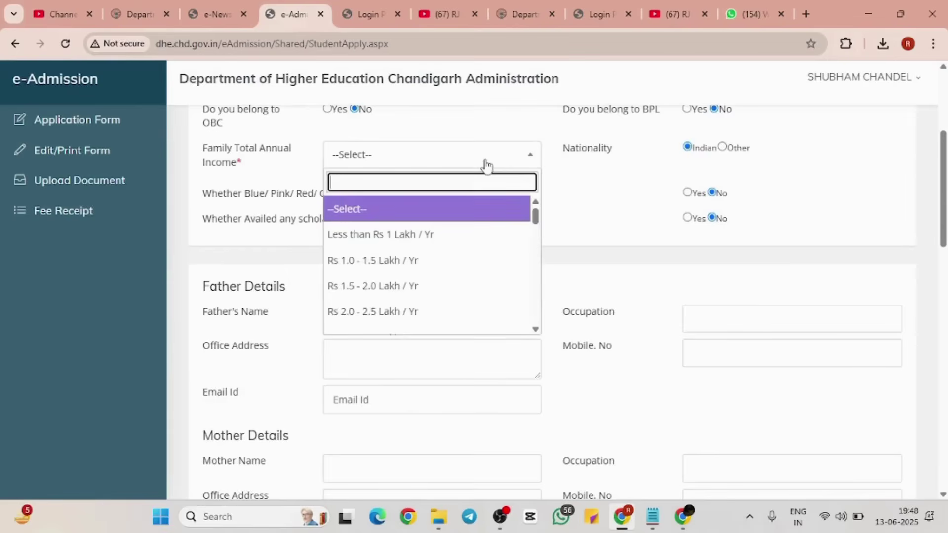
click(433, 242)
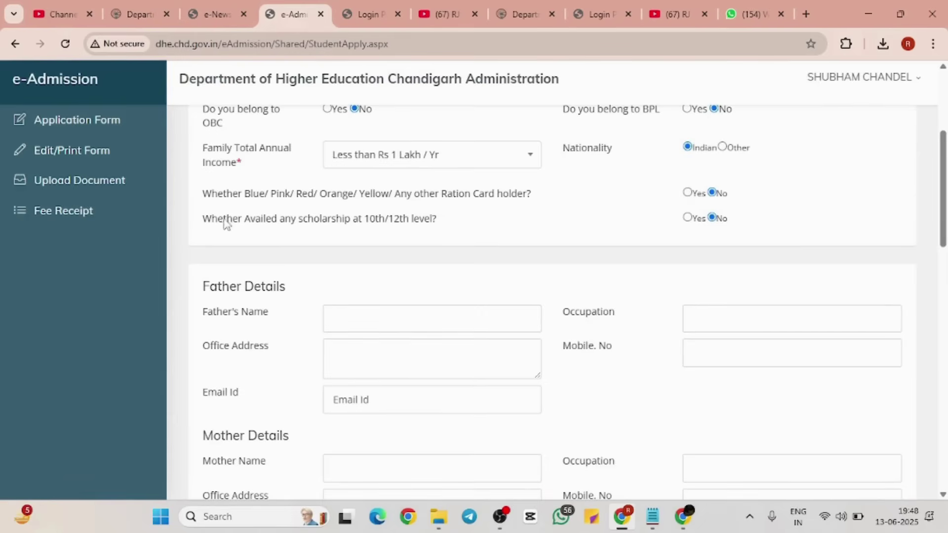
drag(218, 219, 462, 236)
click(697, 232)
Step: Enter the father's name, occupation and mobile number
scroll(696, 232, down, 3)
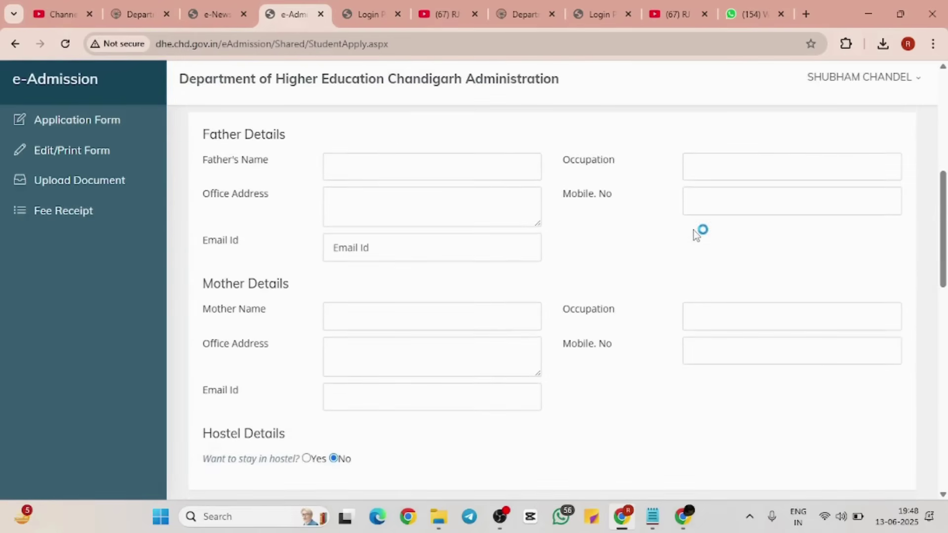
click(455, 166)
text(lyitvyy iylt)
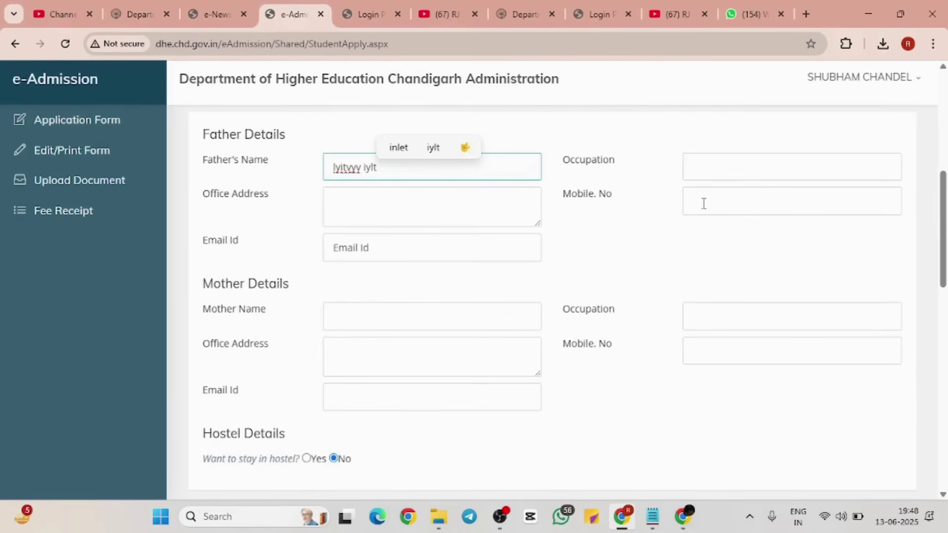
click(714, 176)
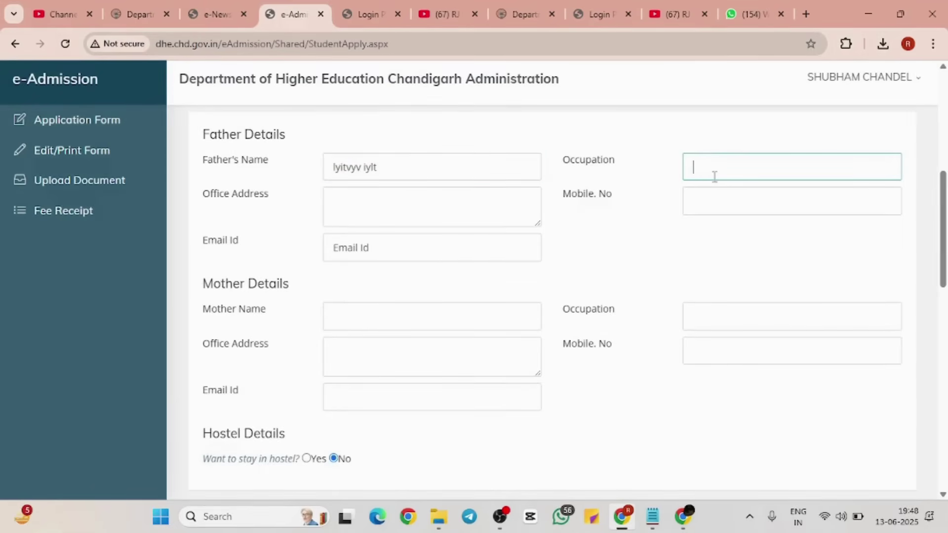
text(uitvlglitu)
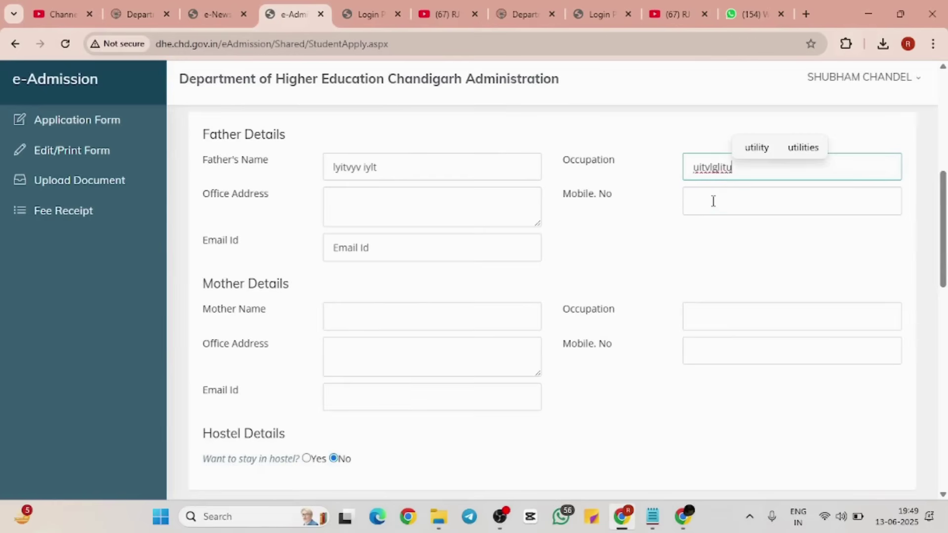
click(713, 201)
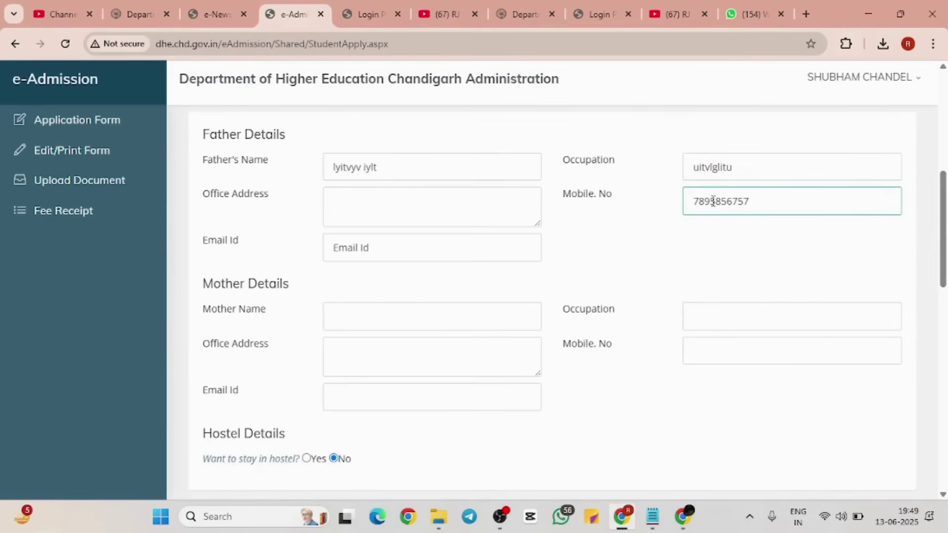
Step: Fill in the father's office address and e-mail id
click(503, 194)
text(iubiul i viul)
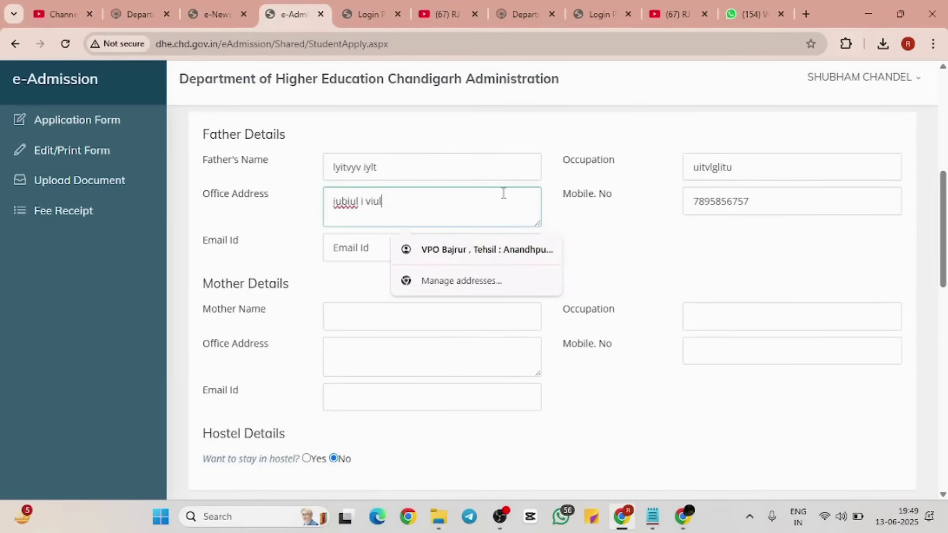
click(351, 248)
text(.kj l jk vibiljiuoh0)
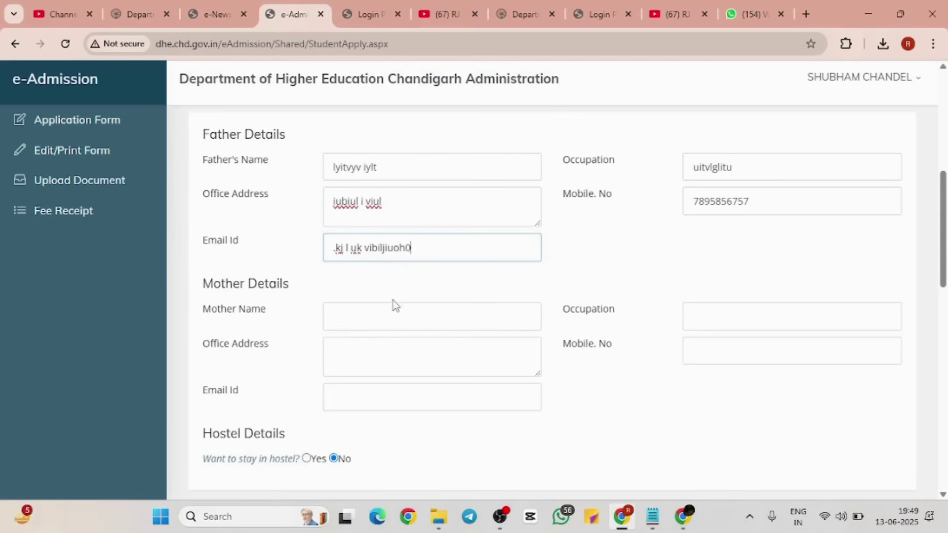
scroll(393, 313, down, 2)
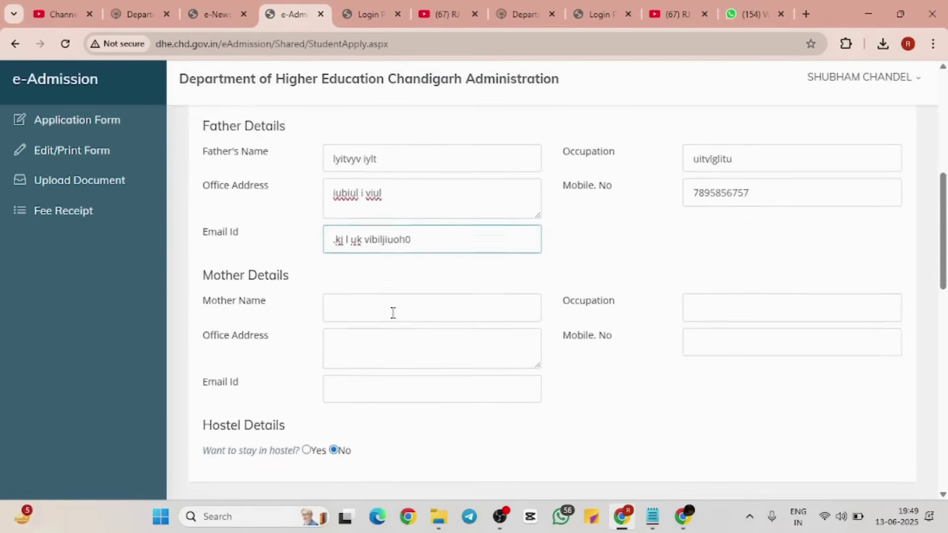
scroll(393, 313, up, 4)
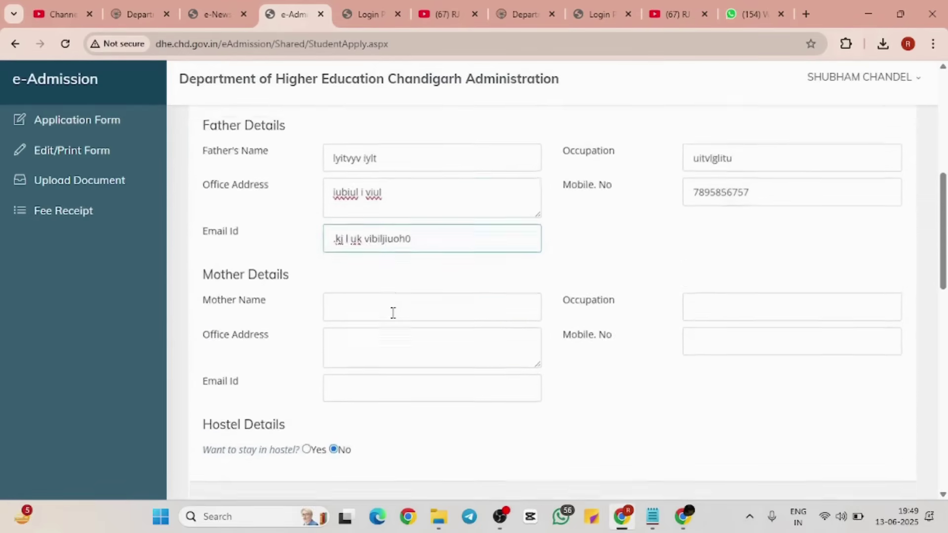
scroll(394, 313, down, 4)
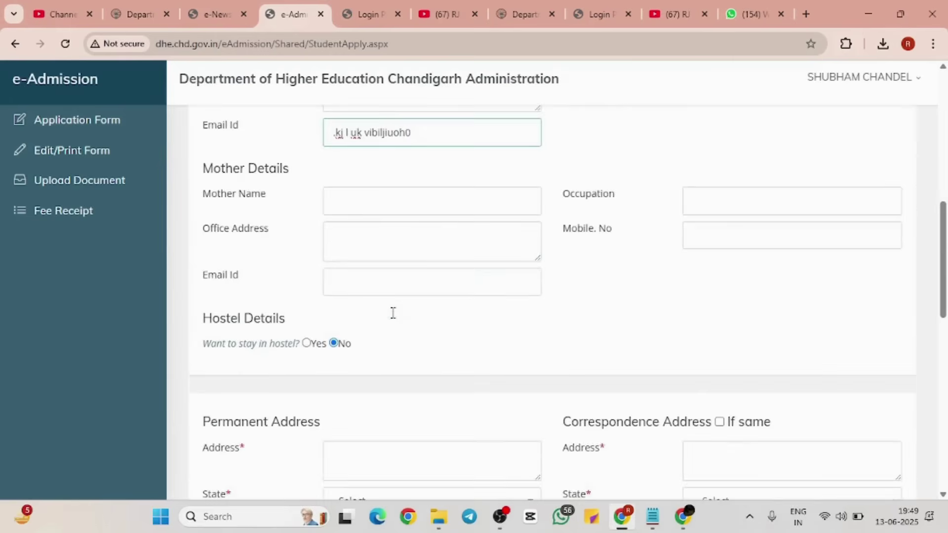
Step: Enter the mother's name, occupation and mobile number
click(415, 197)
text(iuovliu bglibuvyu)
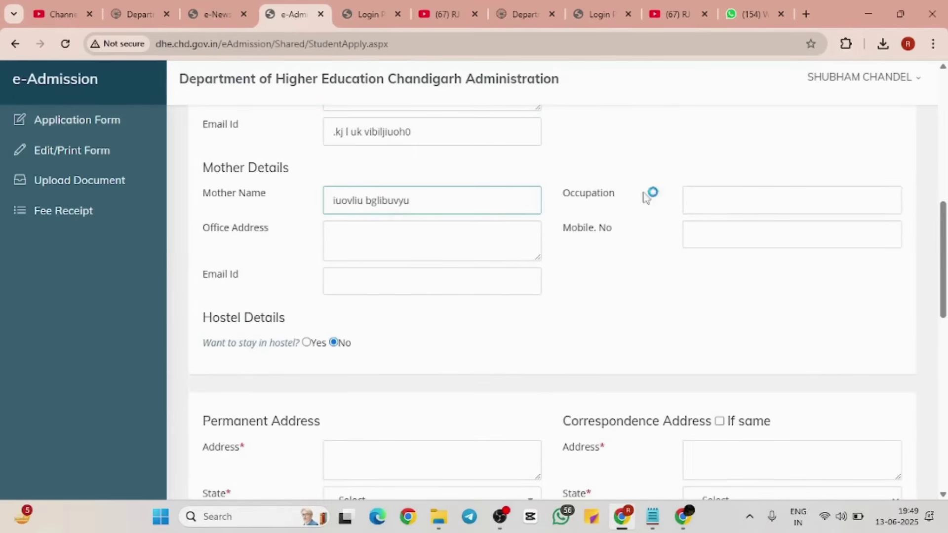
click(708, 207)
text(jh bgk gilu)
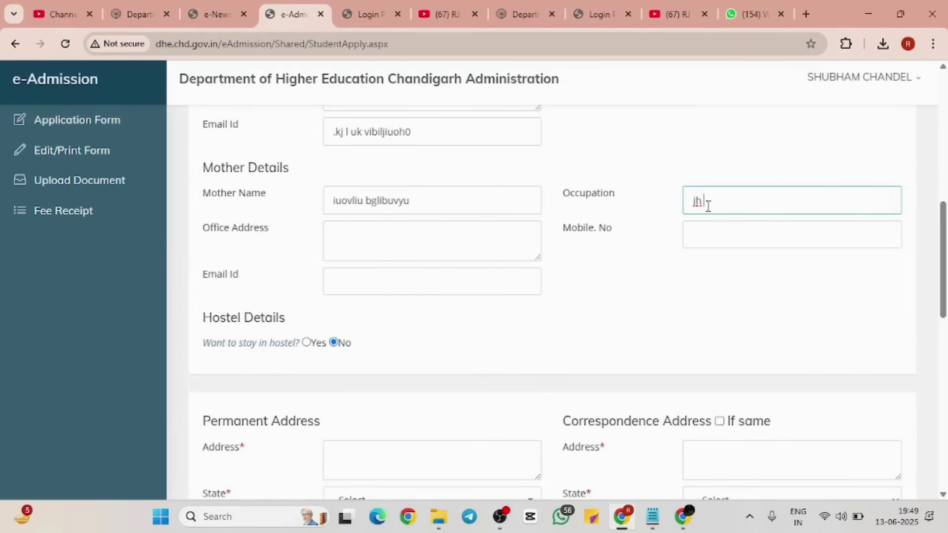
click(707, 222)
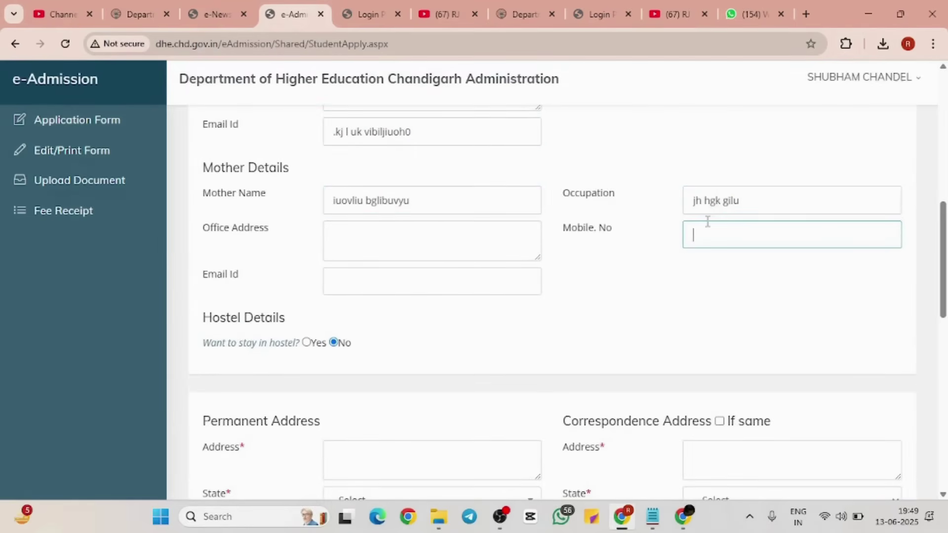
Step: Fill in the mother's office address and e-mail id
click(456, 247)
text(lig fuk y)
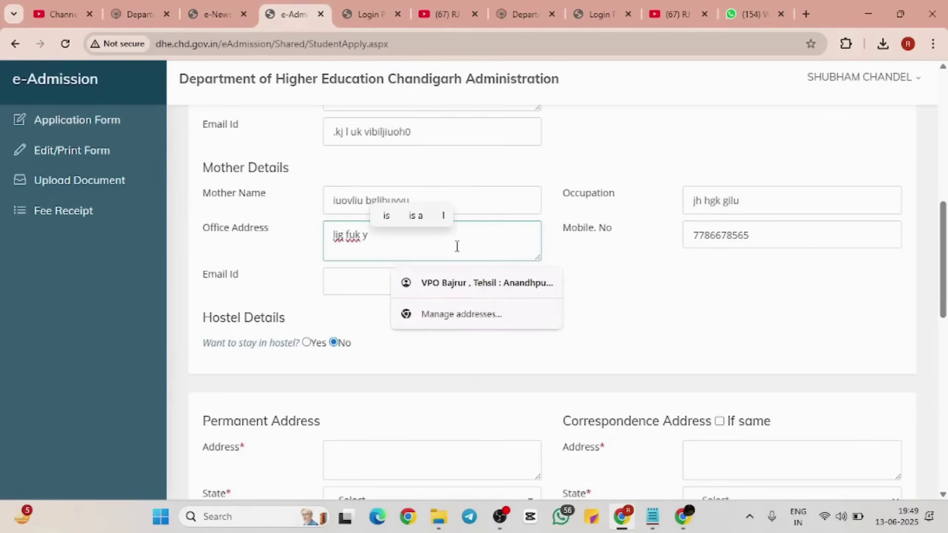
click(361, 292)
text(.huob.iulyv uy vu)
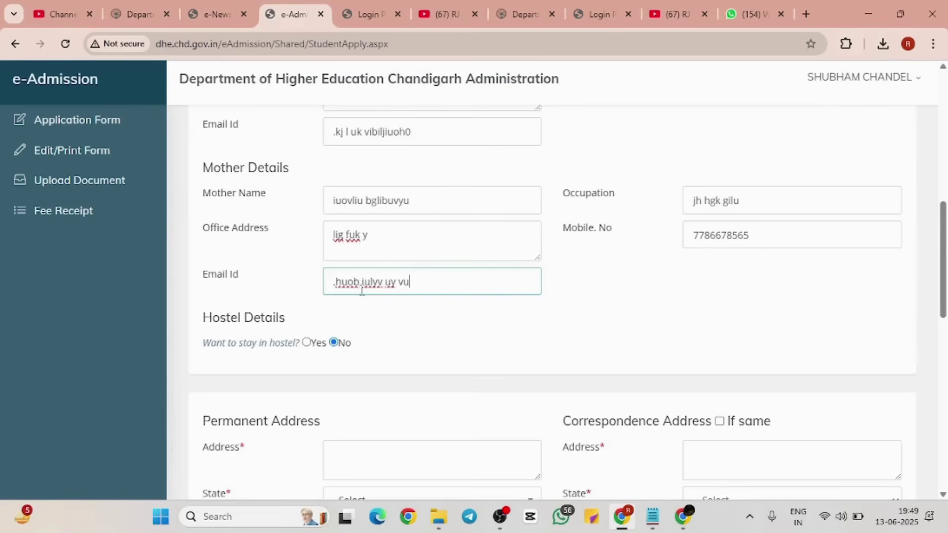
text(gytyul)
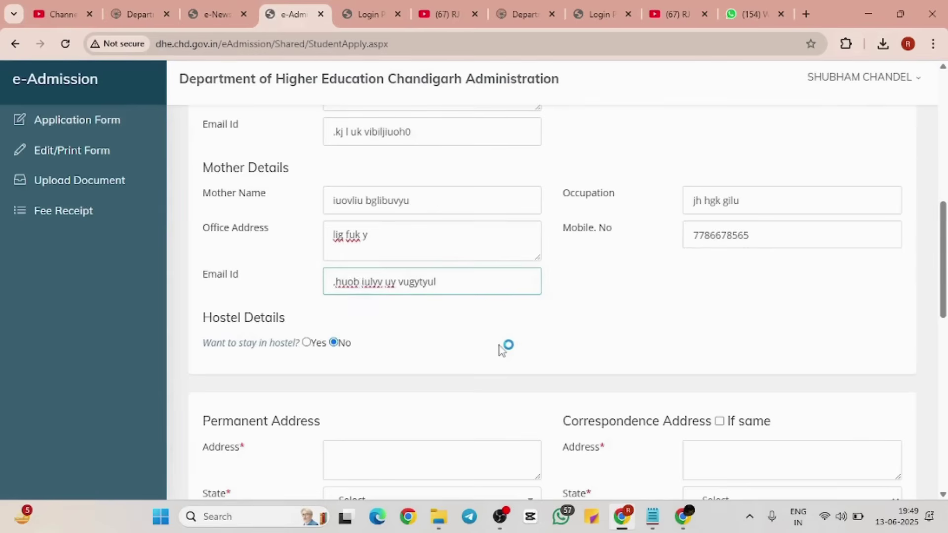
scroll(502, 347, down, 3)
scroll(502, 347, down, 4)
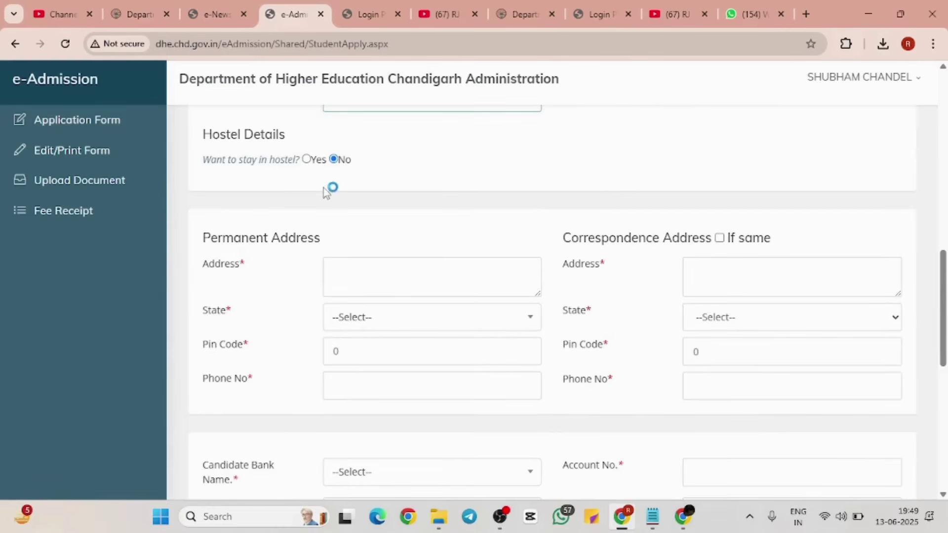
Step: Answer Yes to 'Want to stay in hostel?'
click(200, 131)
drag(200, 134, 390, 153)
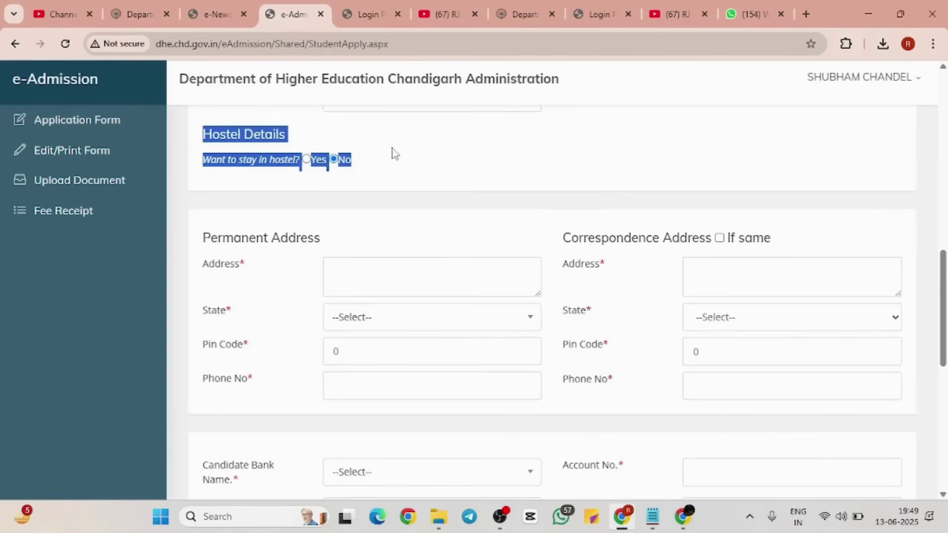
click(462, 174)
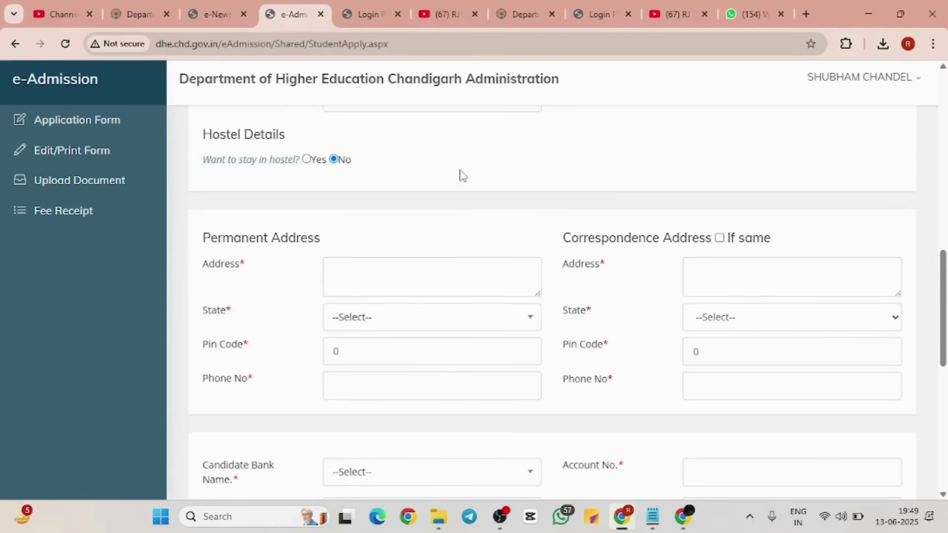
click(306, 160)
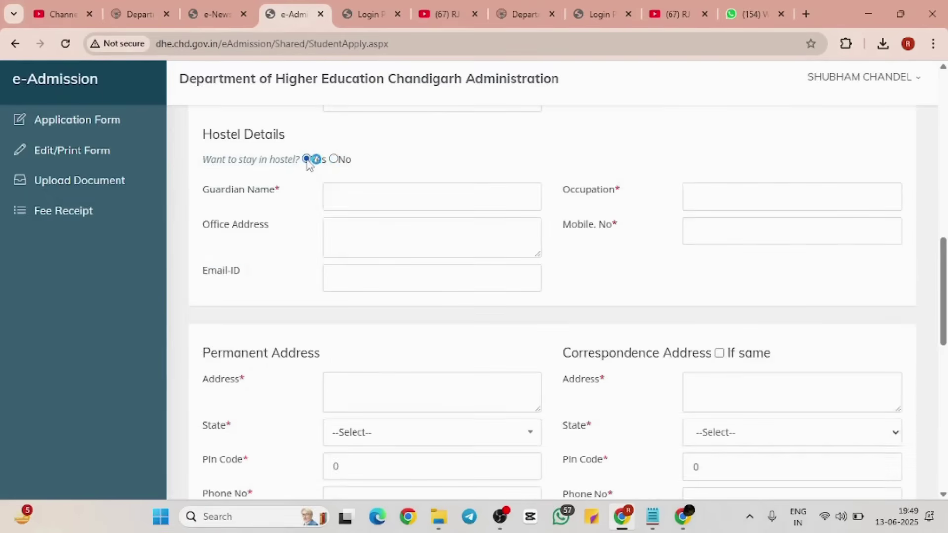
Step: Fill in the guardian's name, occupation and mobile number
click(414, 201)
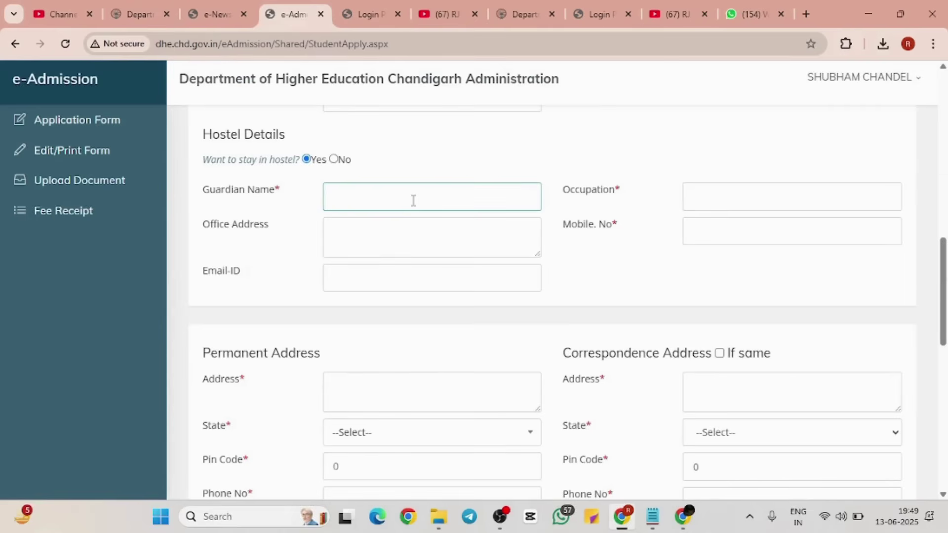
text(kj.hv gkljvjk)
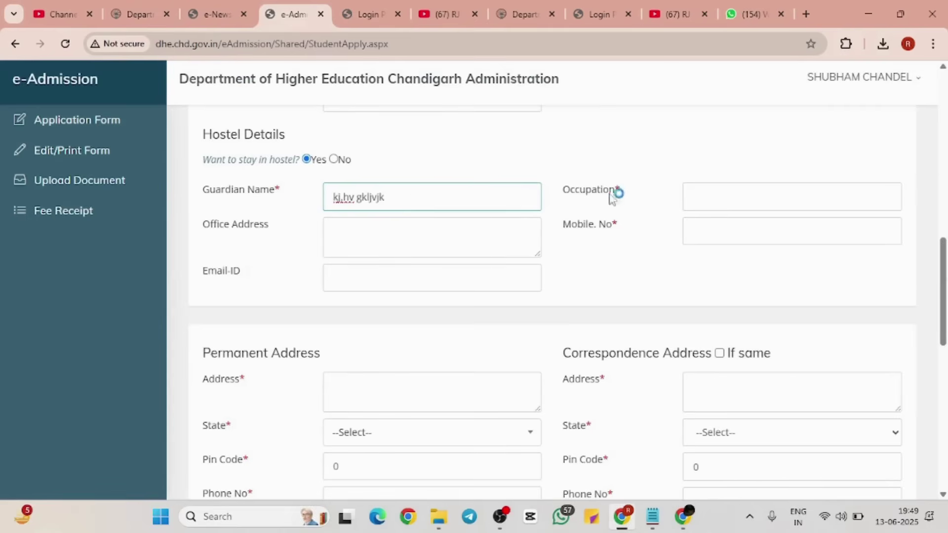
click(735, 190)
text(ulivuyv iy)
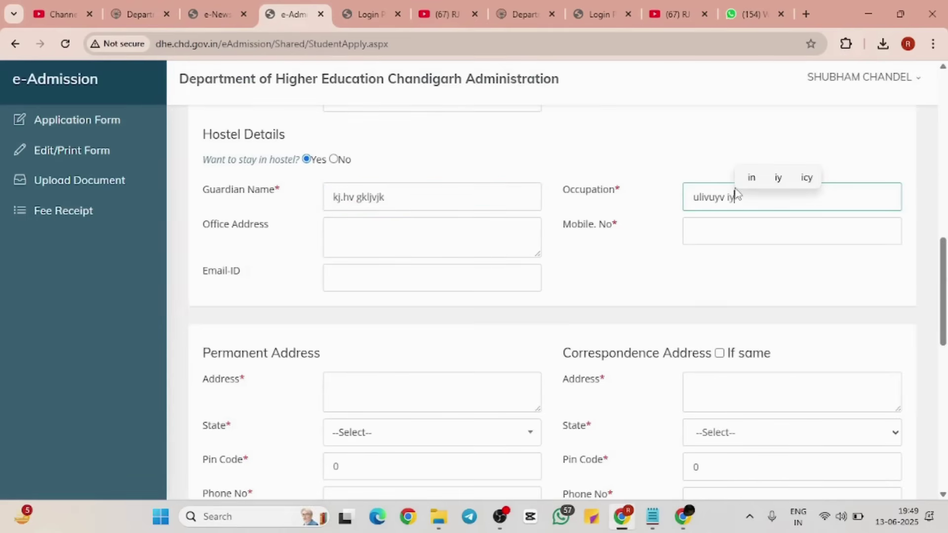
click(735, 230)
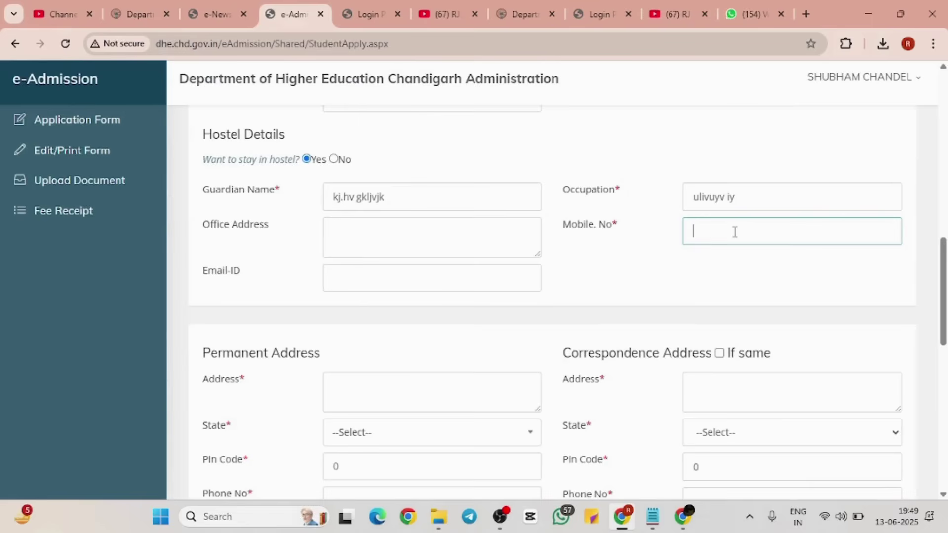
Step: Enter the guardian's office address and e-mail ID
click(496, 229)
text(bgugb)
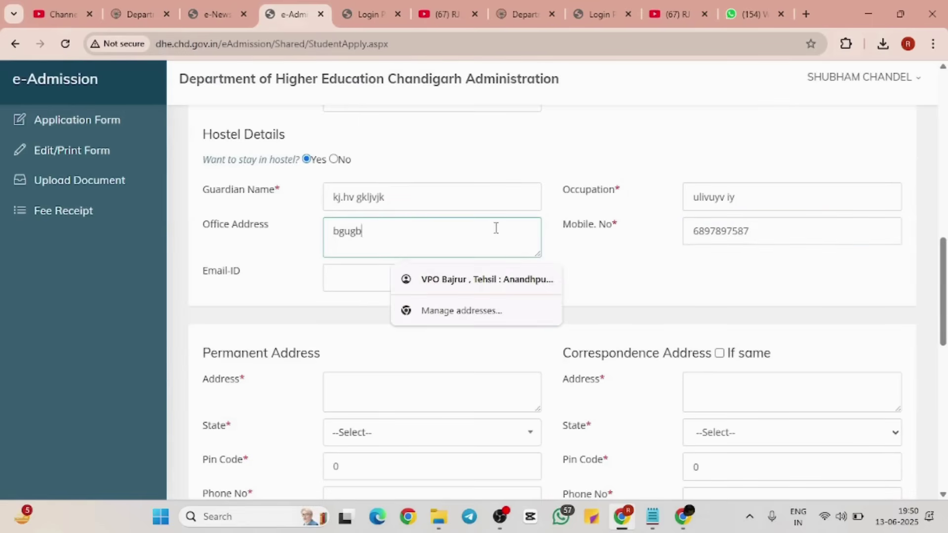
text(yukbn kfbtcdvjrtj)
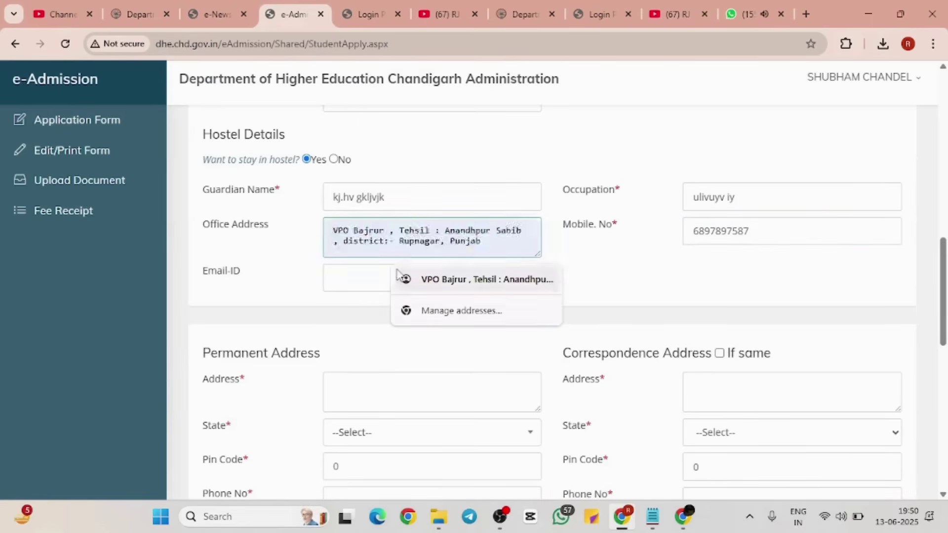
click(373, 272)
text(hbui vokyuf cytc kyu)
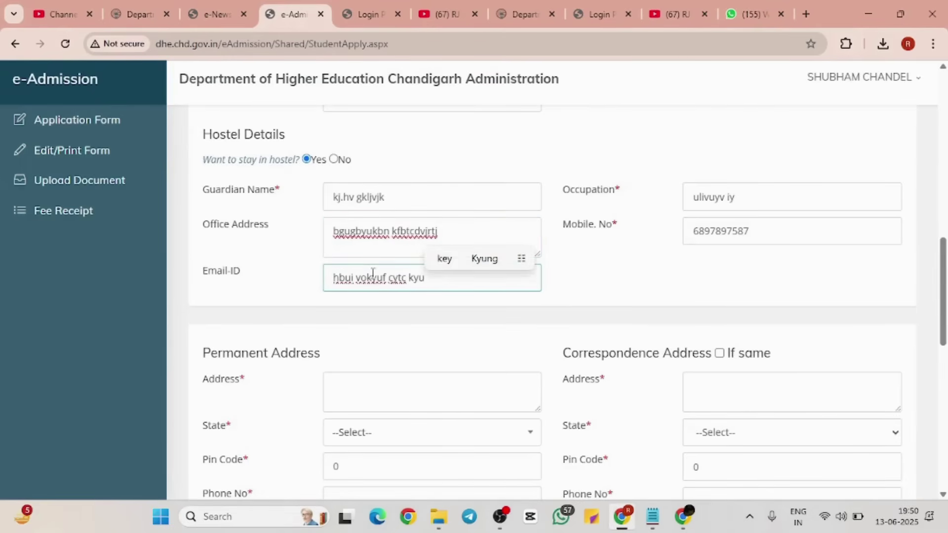
scroll(373, 273, down, 1)
scroll(373, 273, up, 1)
scroll(373, 273, down, 1)
scroll(373, 273, down, 1)
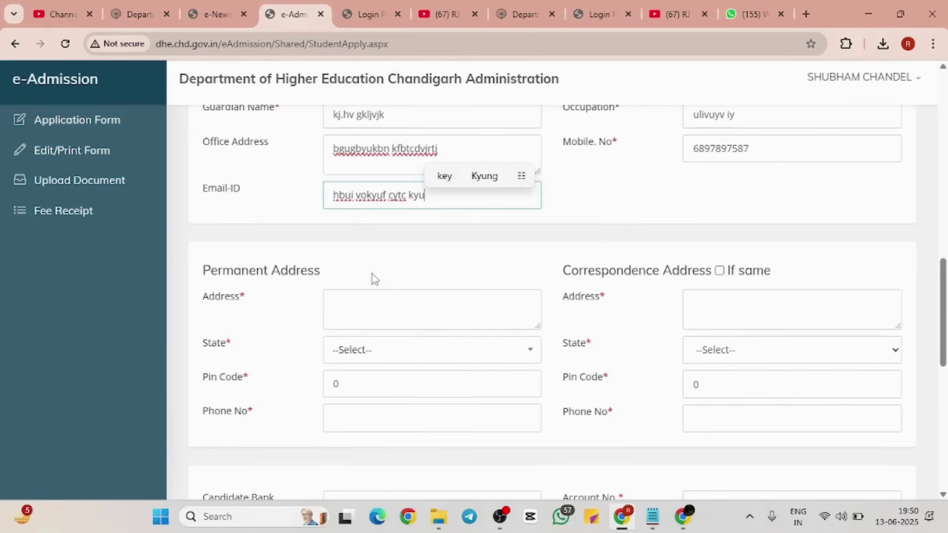
Step: Type the permanent address line
scroll(398, 296, down, 1)
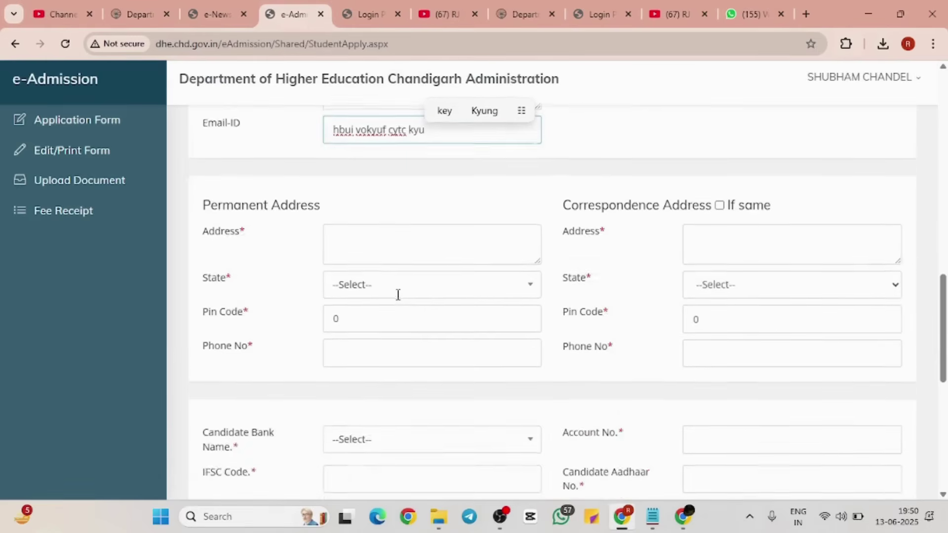
scroll(398, 295, up, 2)
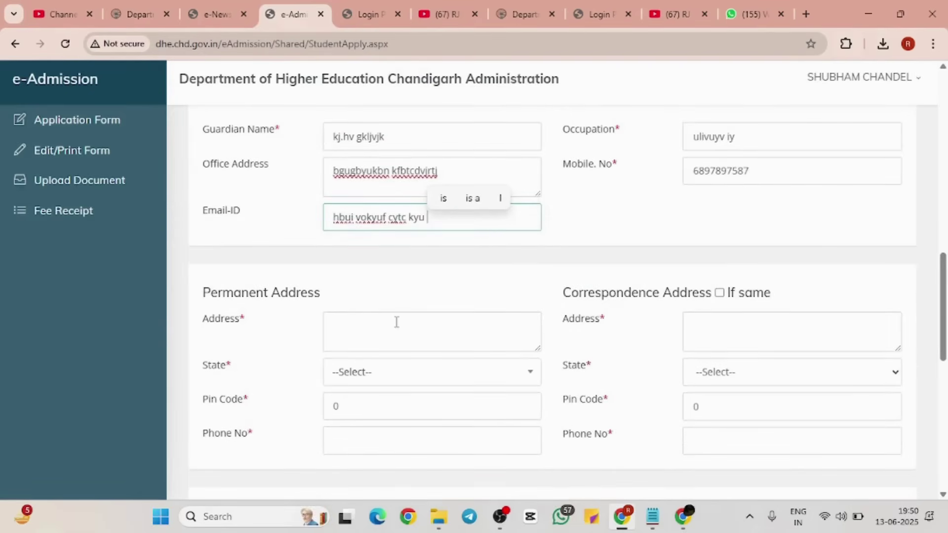
scroll(397, 322, down, 1)
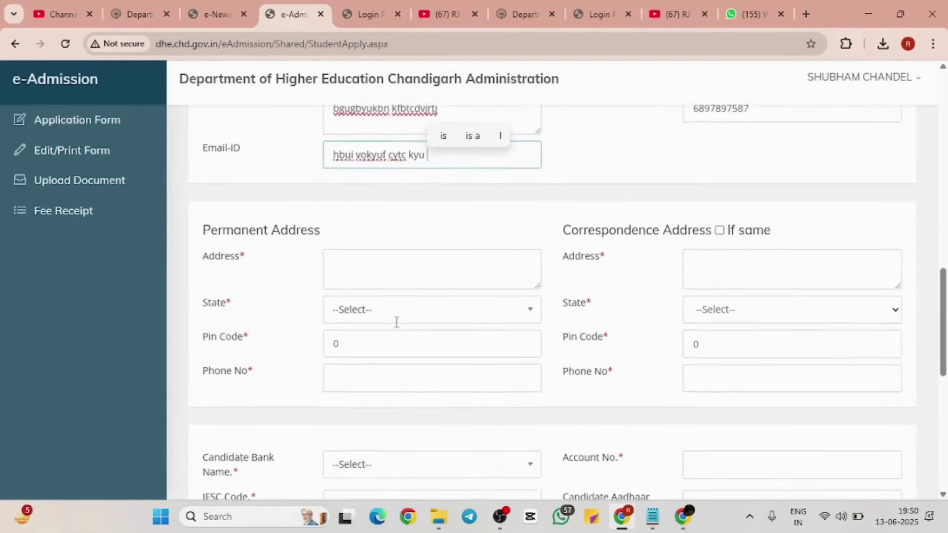
click(411, 282)
text(li ti7obto87)
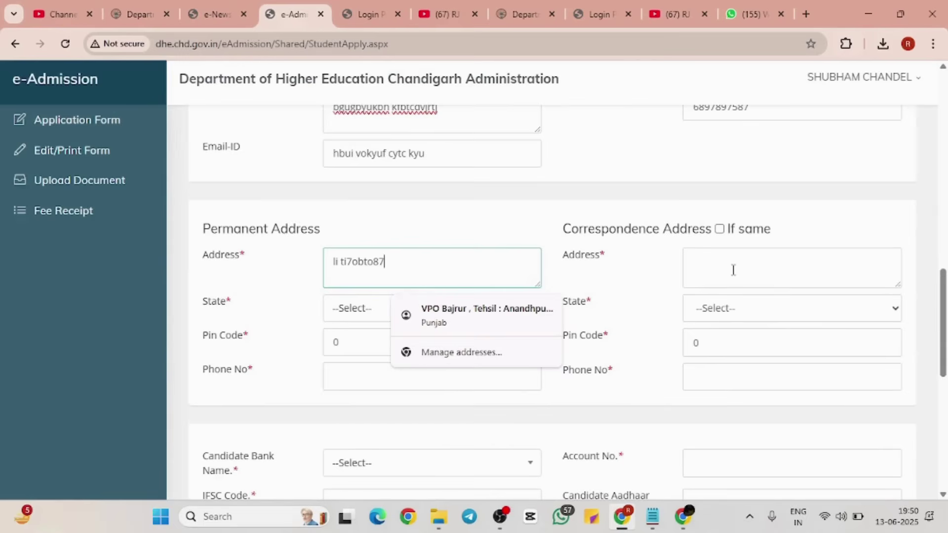
click(734, 270)
Step: Set the permanent address state to Gujarat and enter its pin code and phone number
click(395, 306)
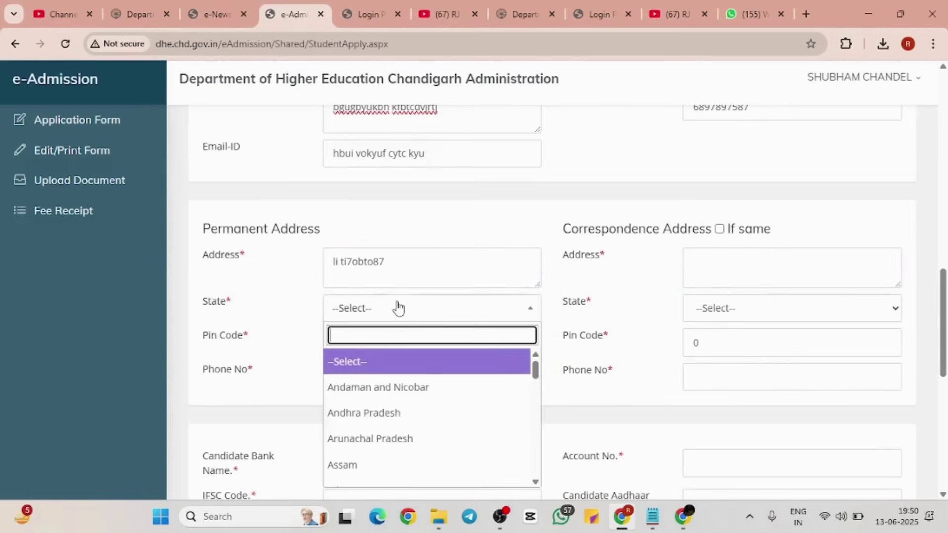
scroll(372, 474, down, 3)
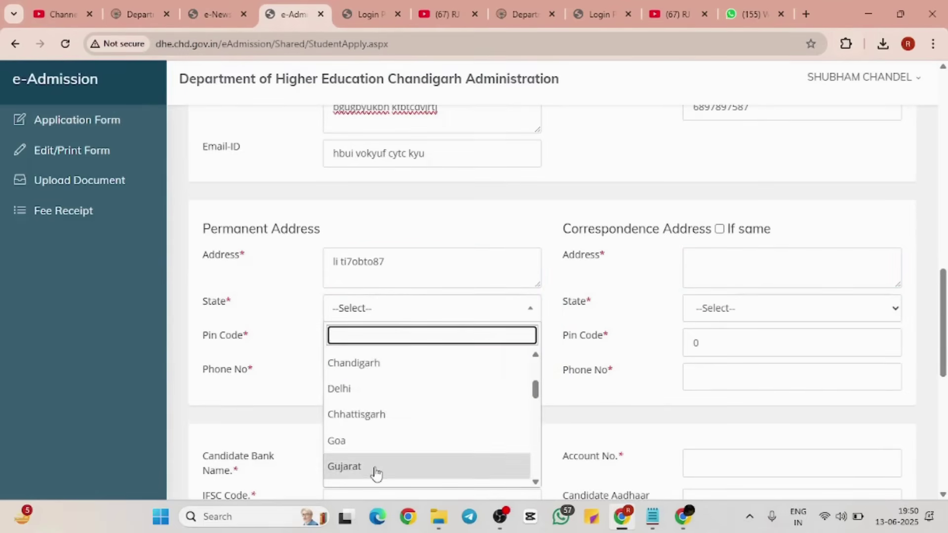
click(373, 474)
scroll(376, 467, down, 1)
click(382, 329)
text(6757)
click(380, 351)
text(789567673)
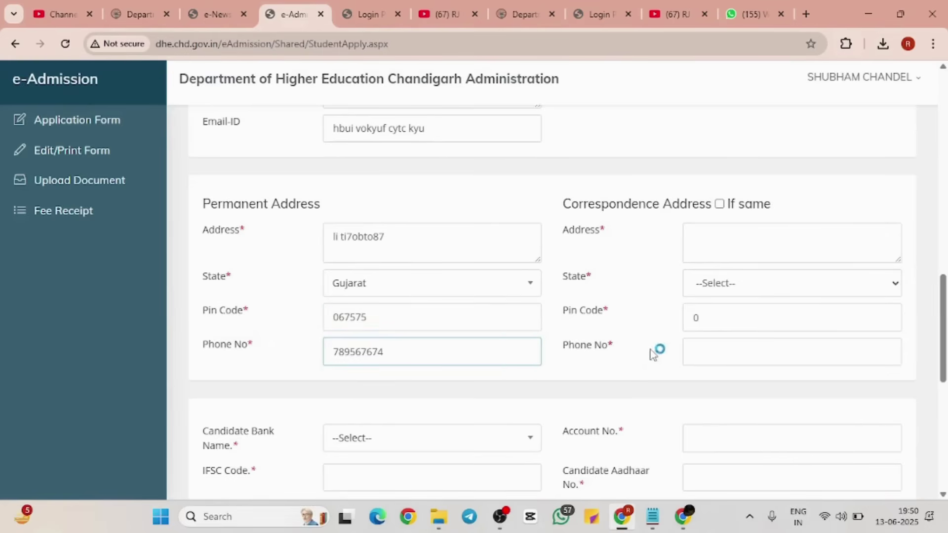
Step: Tick 'If same' so the correspondence address copies the permanent address
click(722, 206)
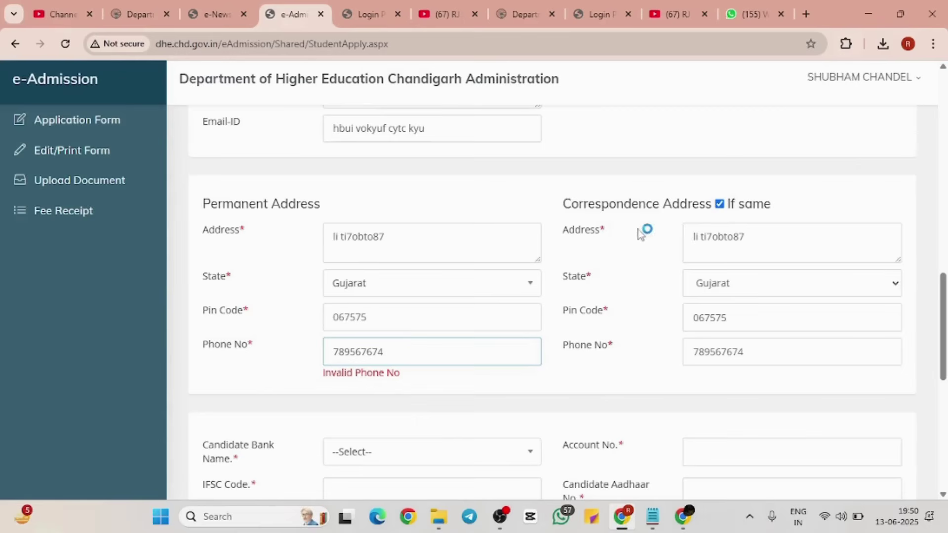
click(563, 208)
drag(562, 208, 792, 205)
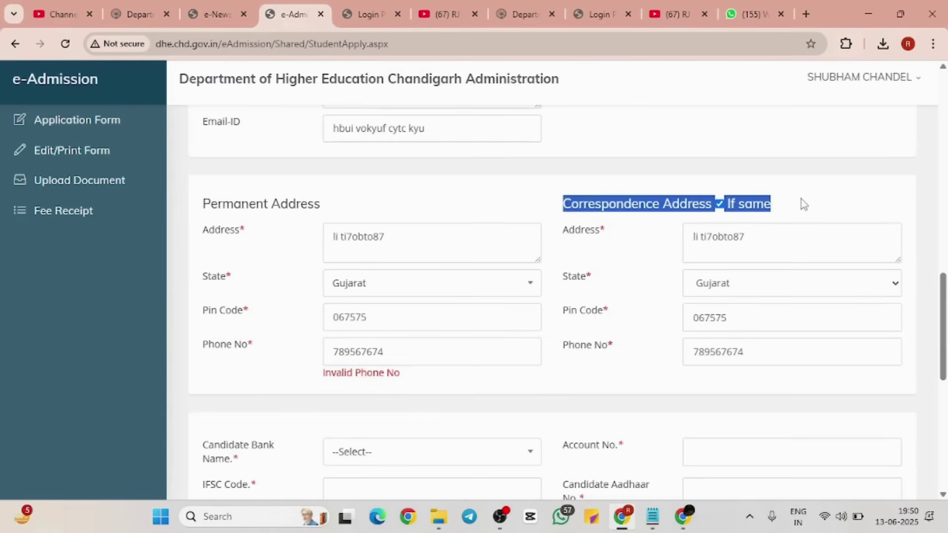
drag(198, 205, 370, 202)
click(371, 202)
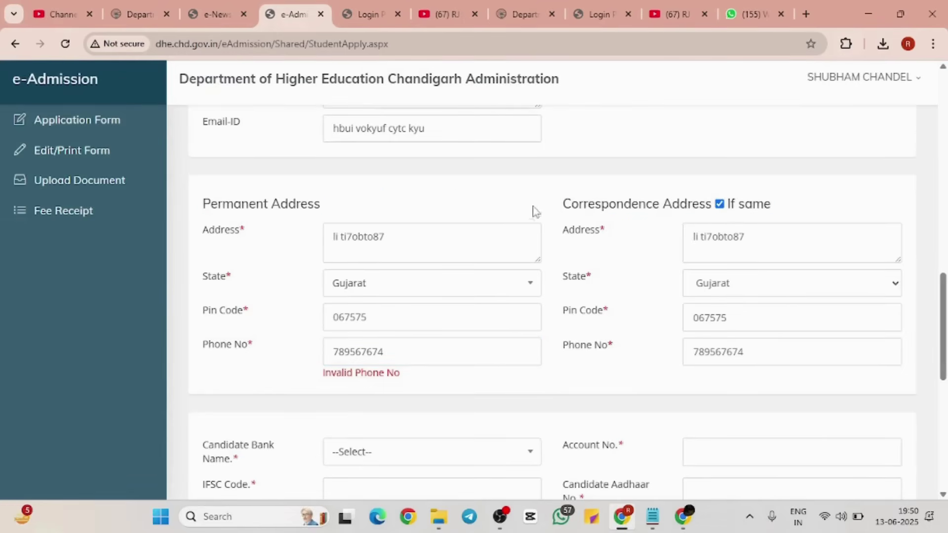
scroll(624, 244, down, 3)
scroll(621, 247, down, 1)
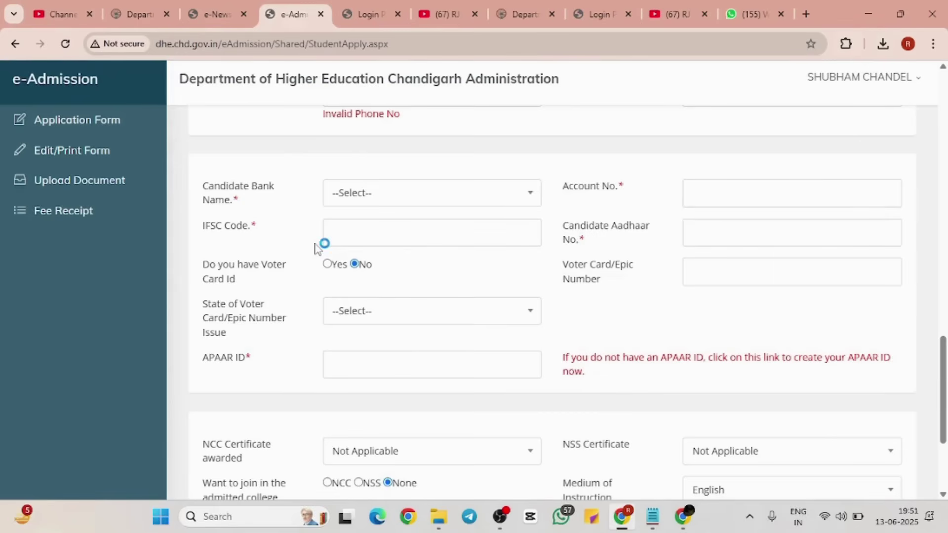
Step: Choose CENTRAL BANK OF INDIA as the bank and enter the account number
click(408, 203)
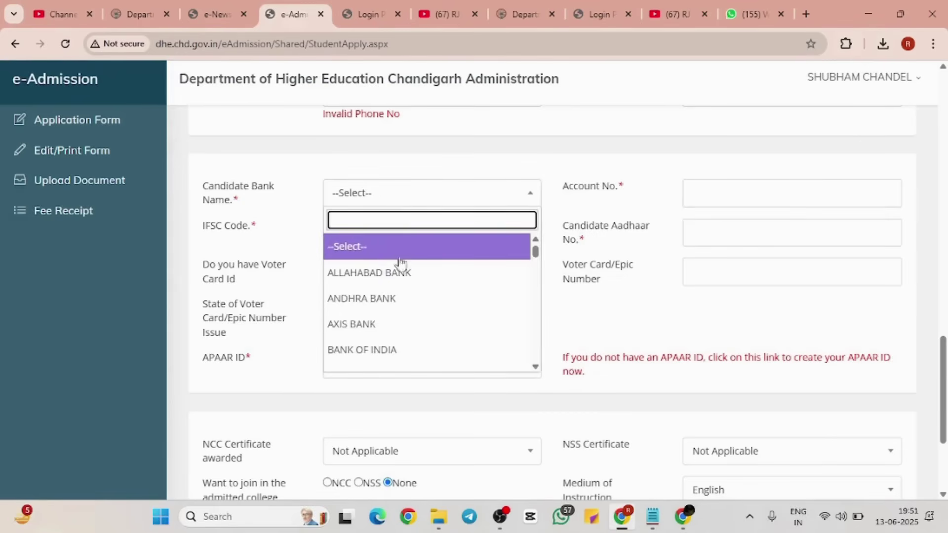
scroll(399, 324, down, 3)
click(397, 319)
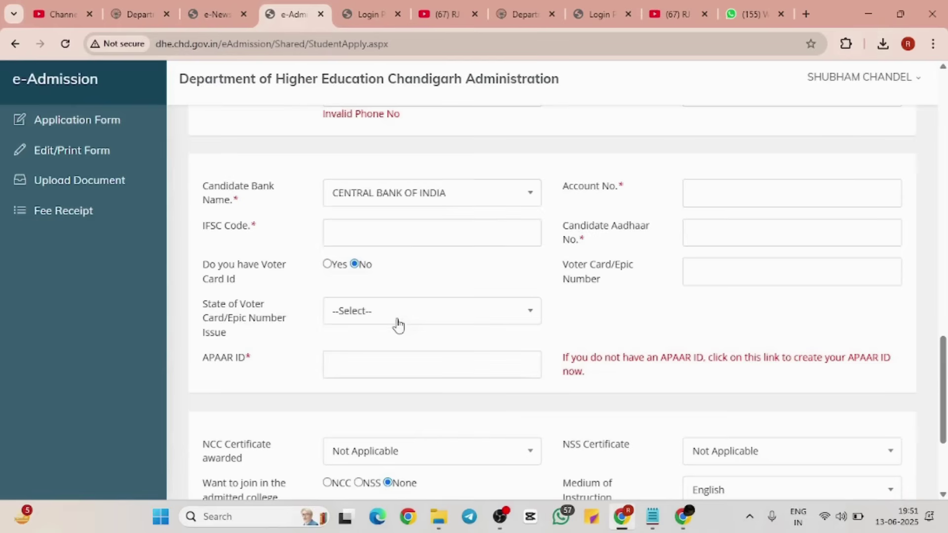
click(704, 205)
Step: Enter the Aadhaar number, IFSC code 75765 and the APAAR ID
click(706, 222)
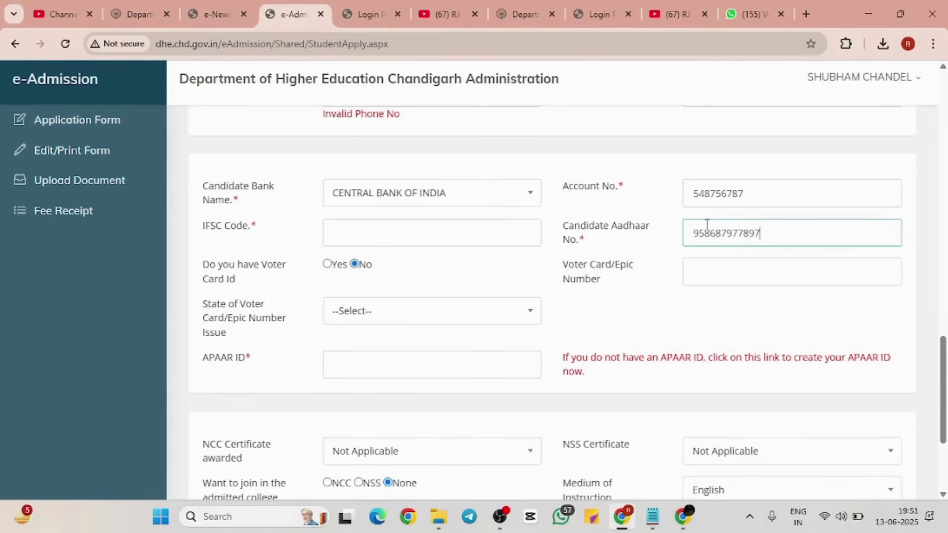
click(487, 236)
text(75765)
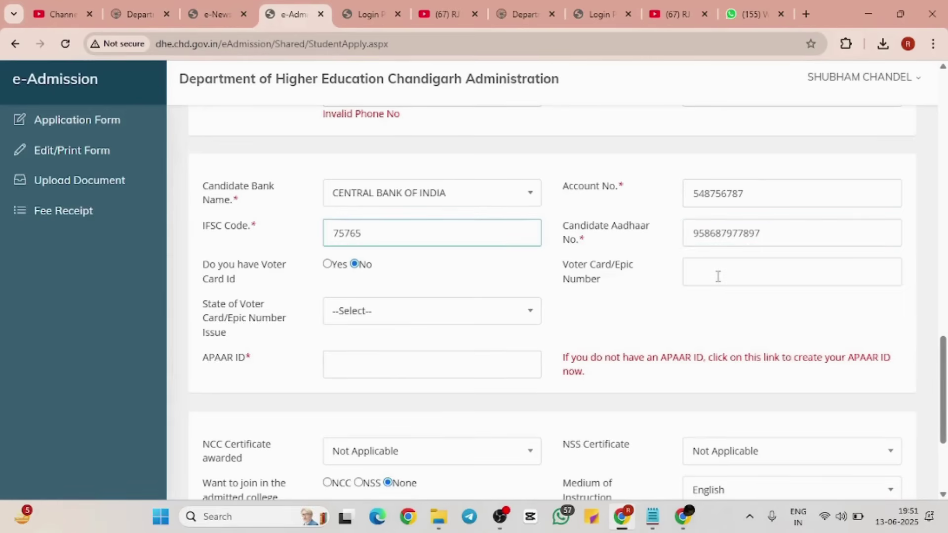
click(466, 272)
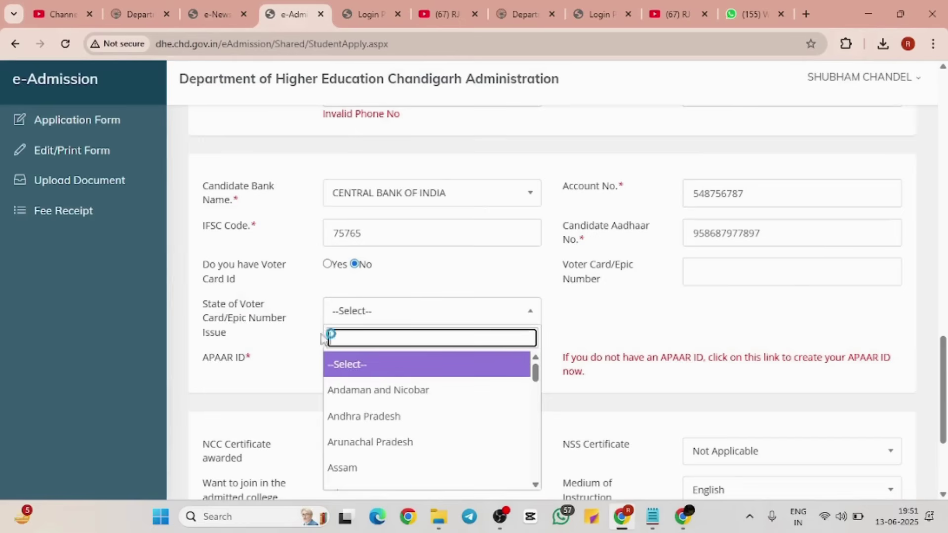
click(456, 313)
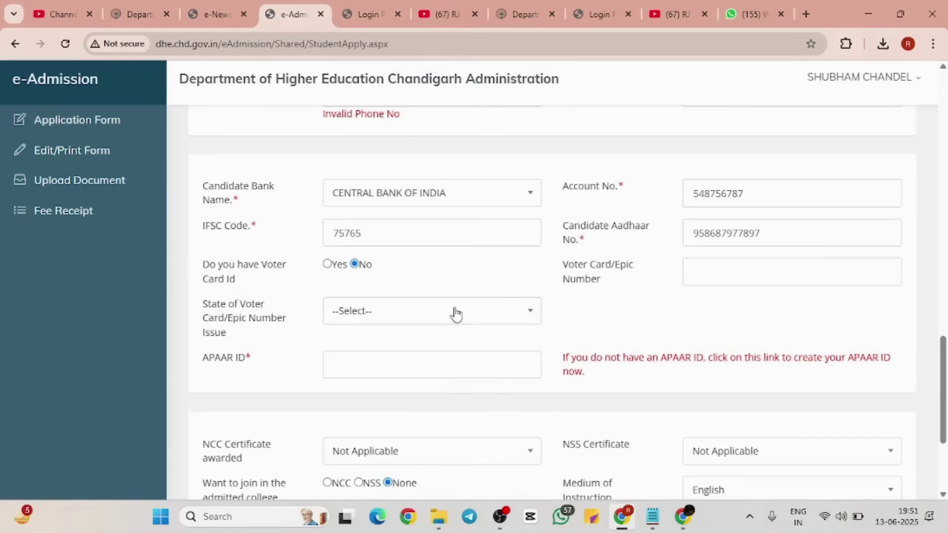
click(433, 361)
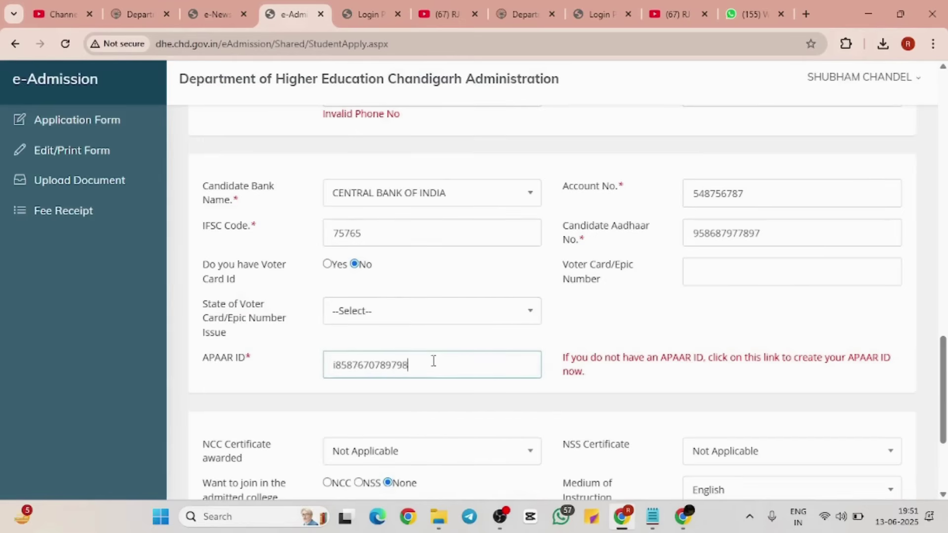
scroll(433, 361, down, 4)
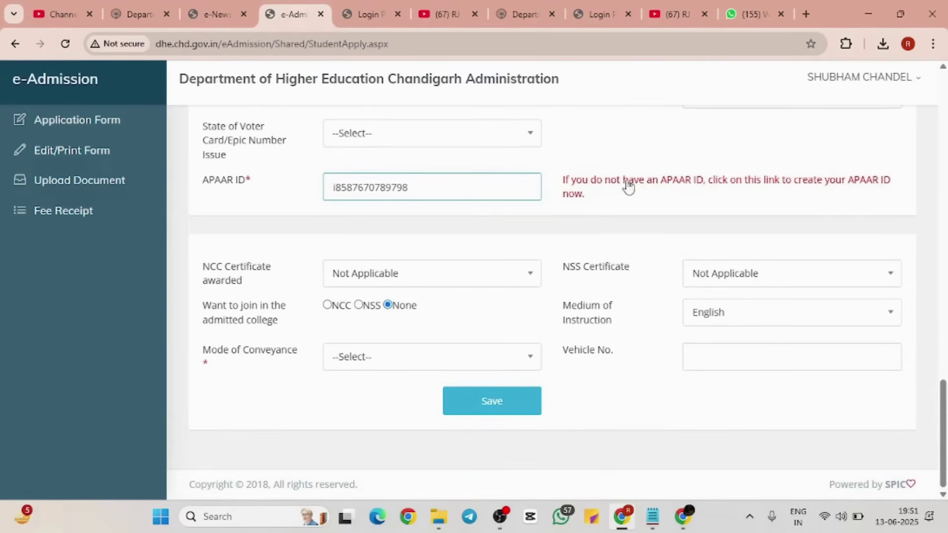
Step: Open the 'create your APAAR ID' site, browse its four steps, then return to e-Admission
click(697, 182)
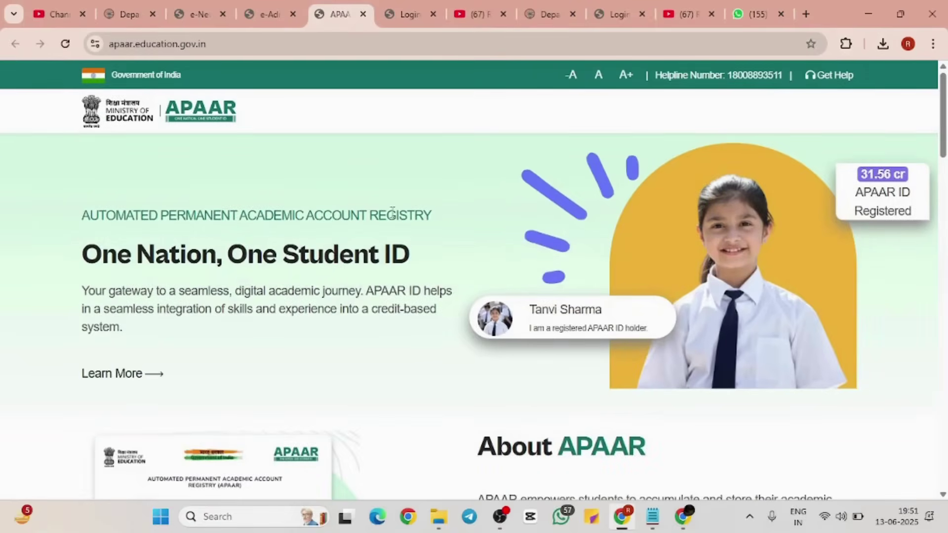
scroll(391, 215, down, 7)
scroll(394, 217, down, 5)
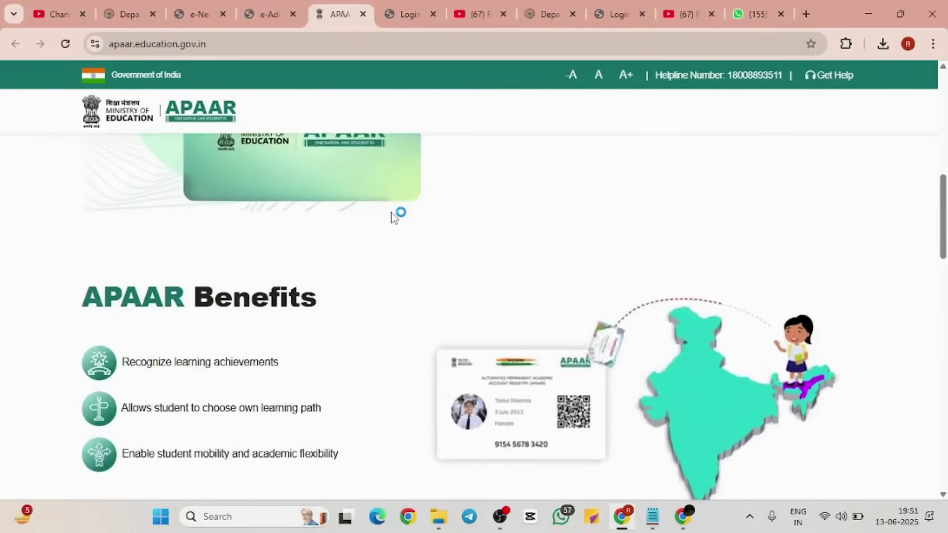
scroll(394, 218, up, 8)
scroll(393, 218, up, 4)
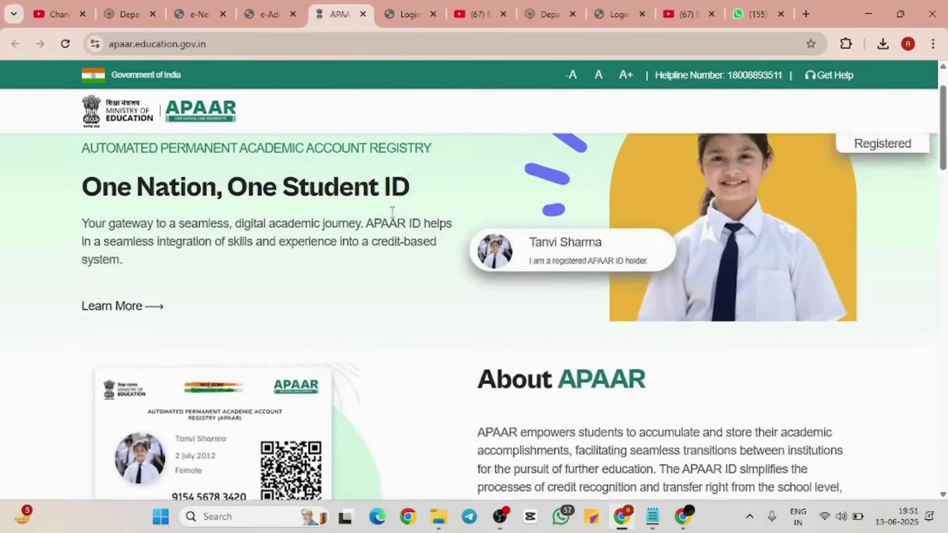
scroll(393, 212, down, 1)
scroll(393, 213, down, 12)
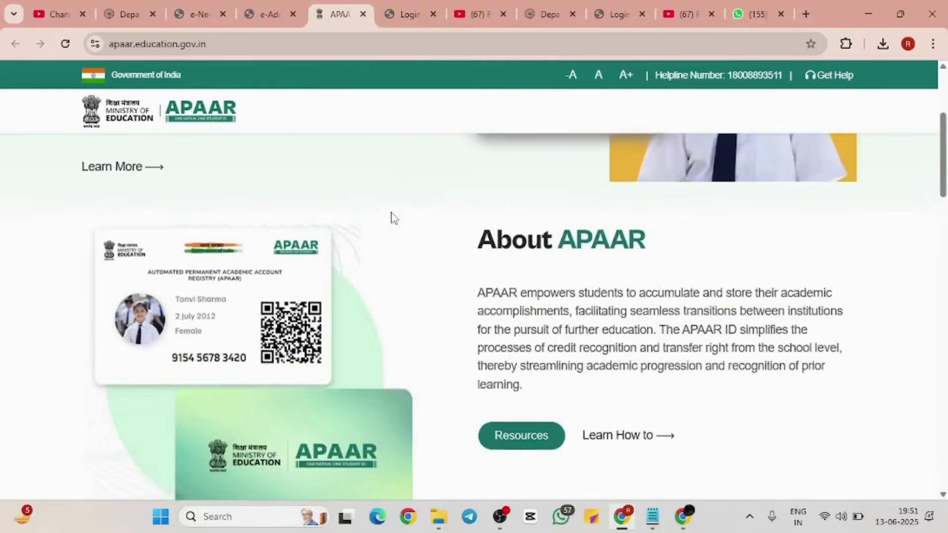
scroll(393, 217, down, 8)
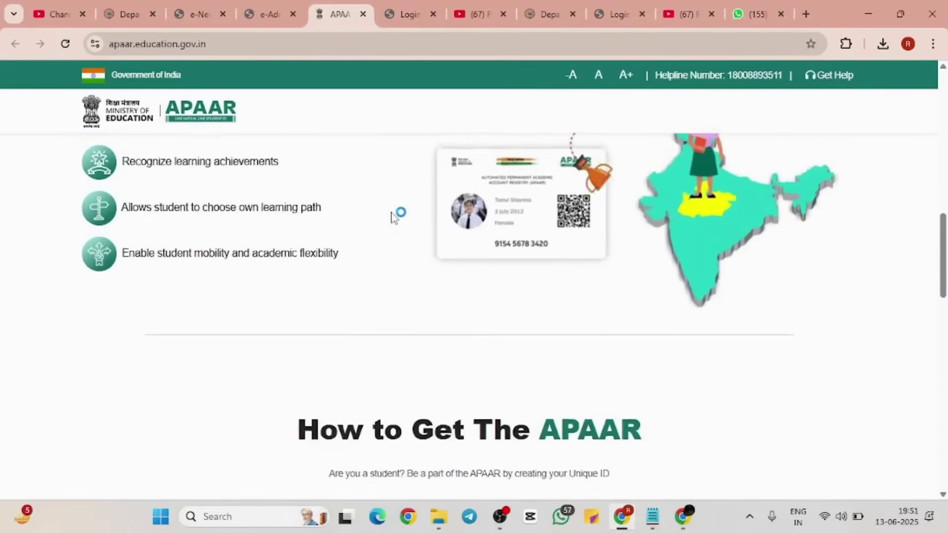
scroll(393, 212, down, 1)
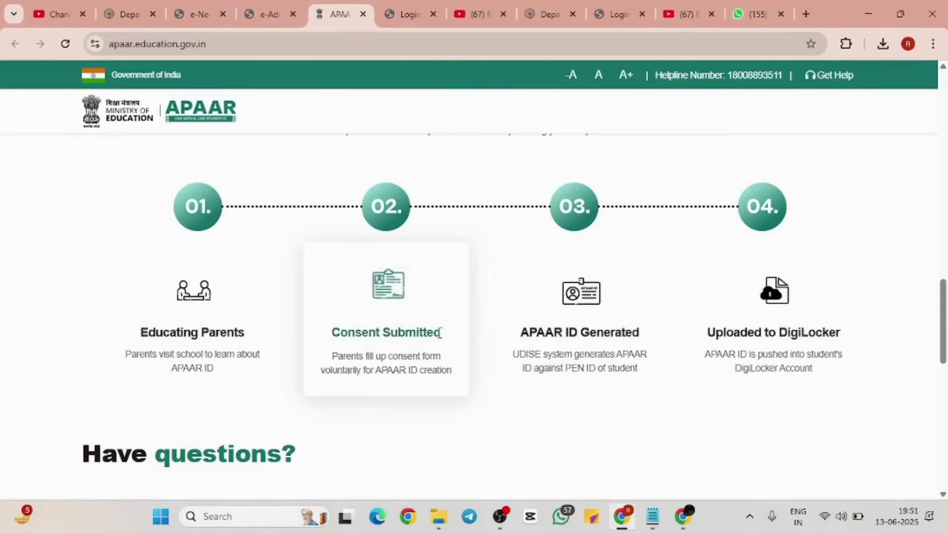
scroll(420, 331, down, 3)
scroll(442, 332, up, 3)
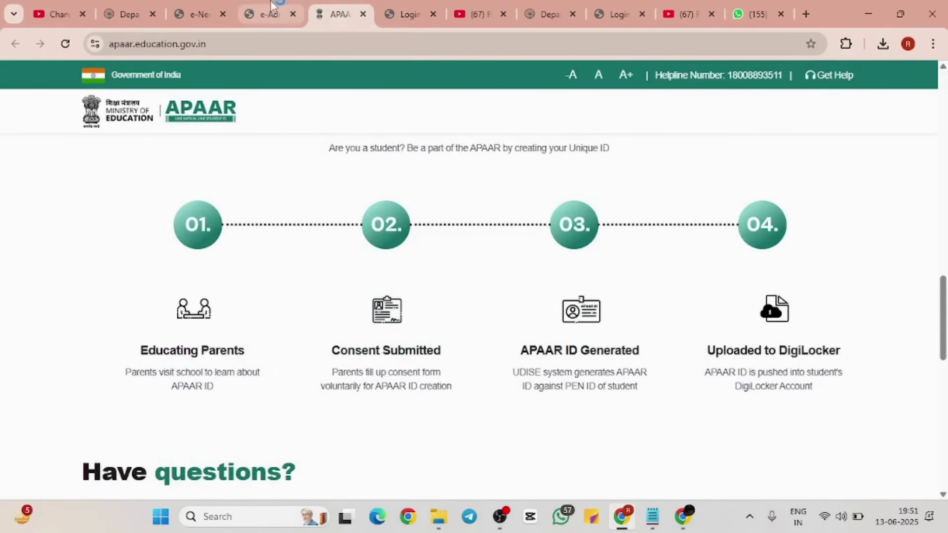
click(269, 14)
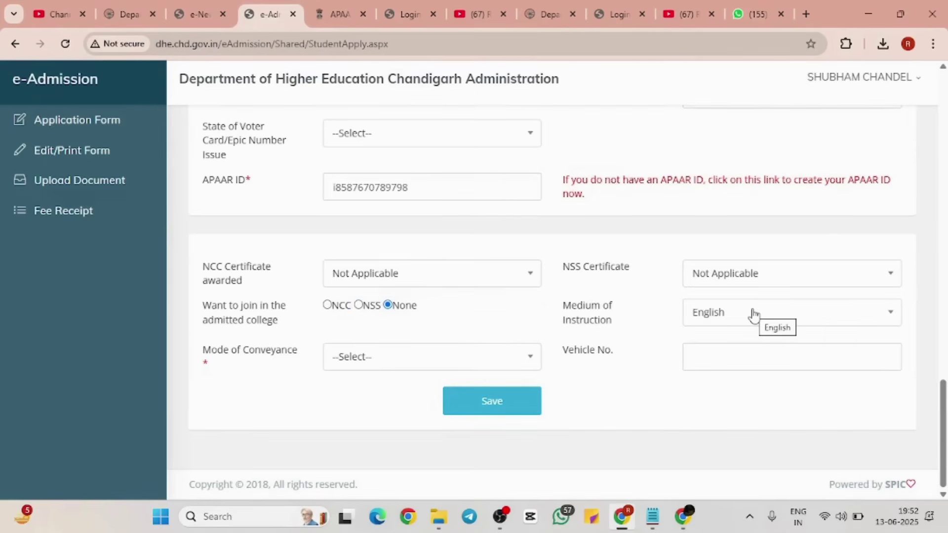
Step: Keep English as medium of instruction, set Mode of Conveyance to NA, and save
click(781, 316)
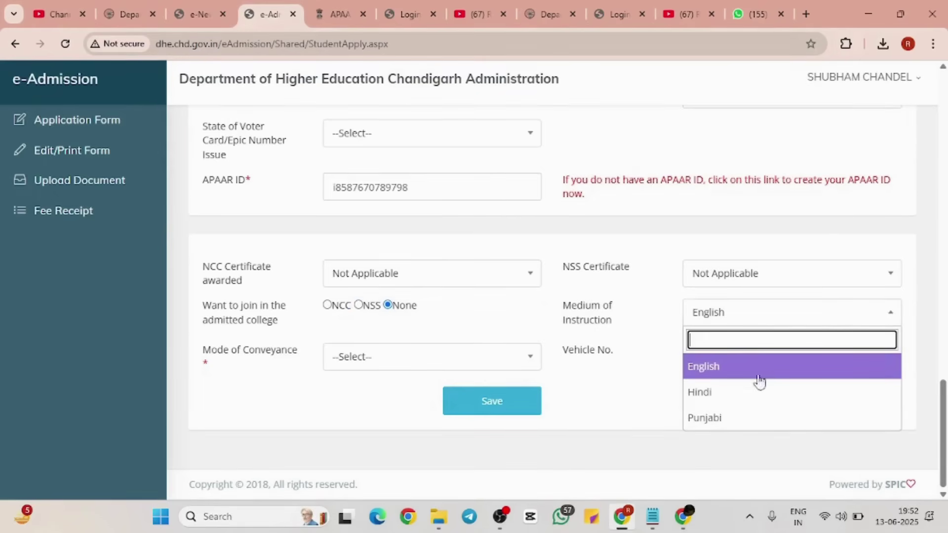
click(835, 318)
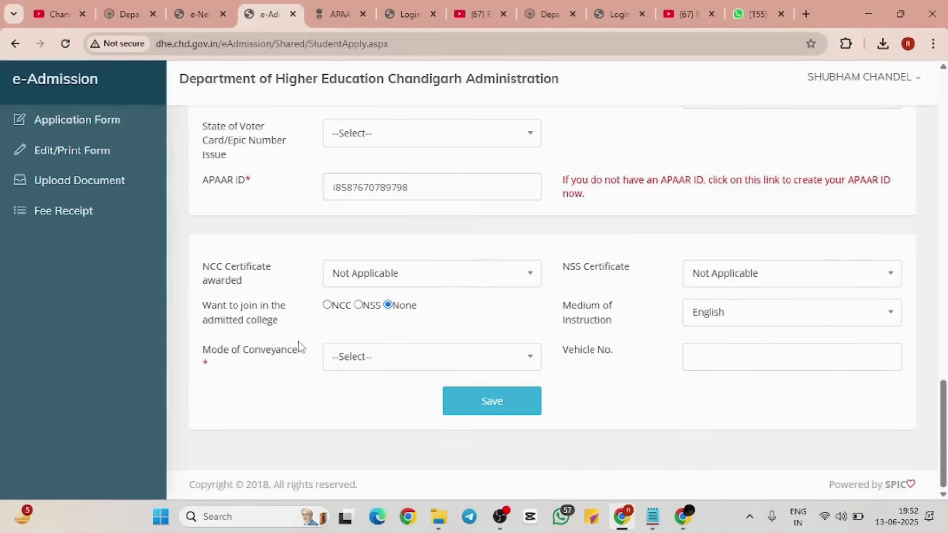
click(451, 364)
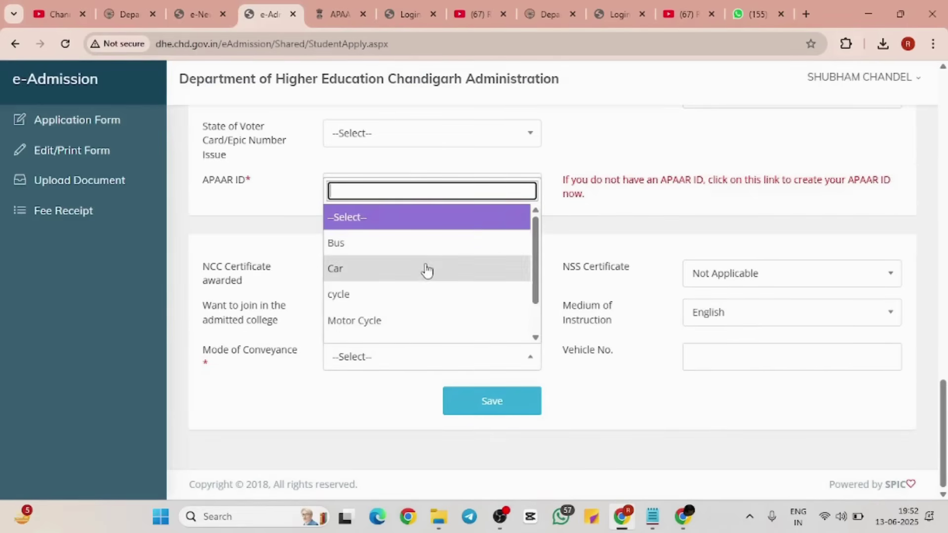
scroll(427, 271, down, 2)
click(403, 313)
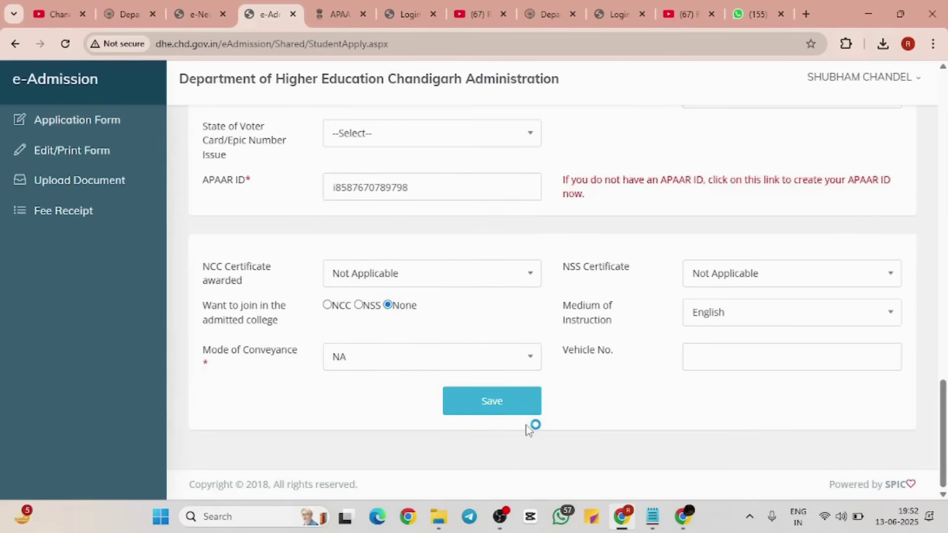
click(509, 400)
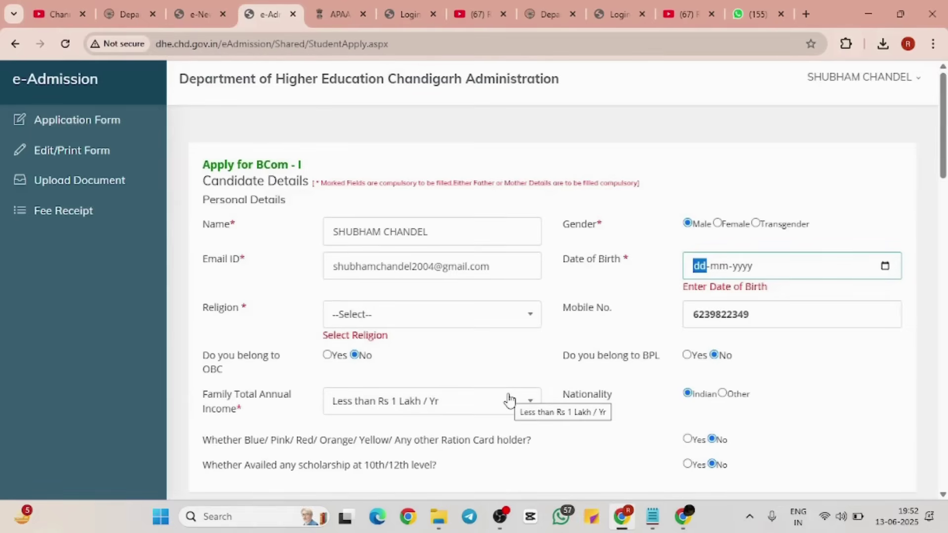
Step: Set Religion to Hindu and save the personal details
click(475, 314)
click(438, 417)
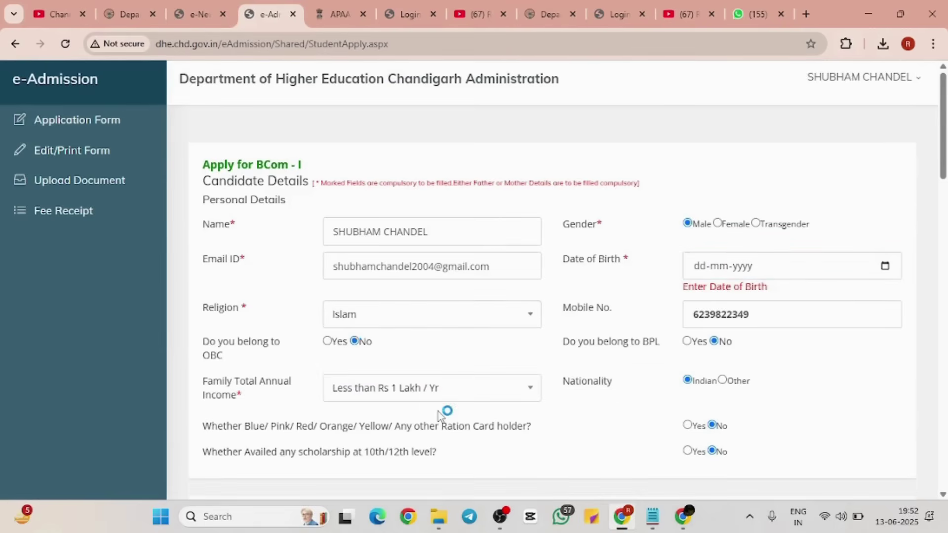
click(473, 325)
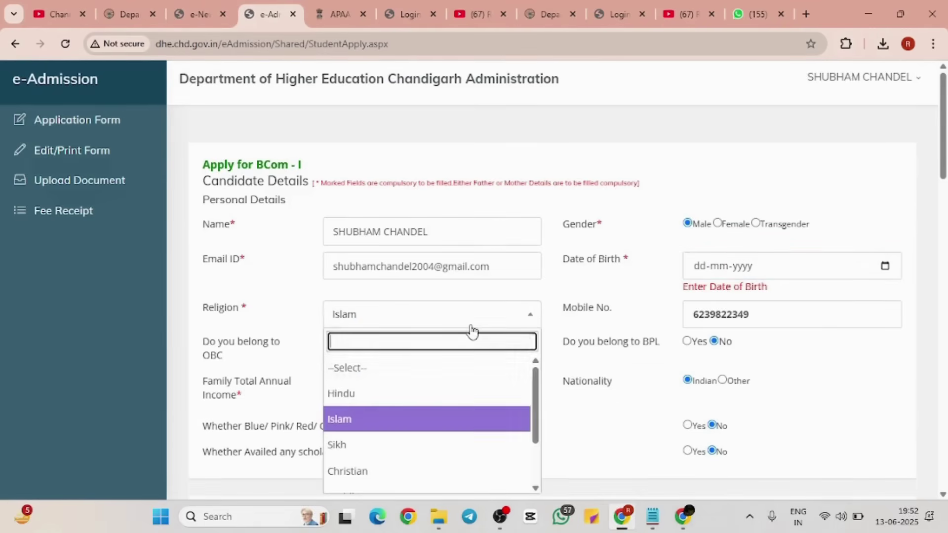
click(419, 392)
scroll(419, 393, down, 15)
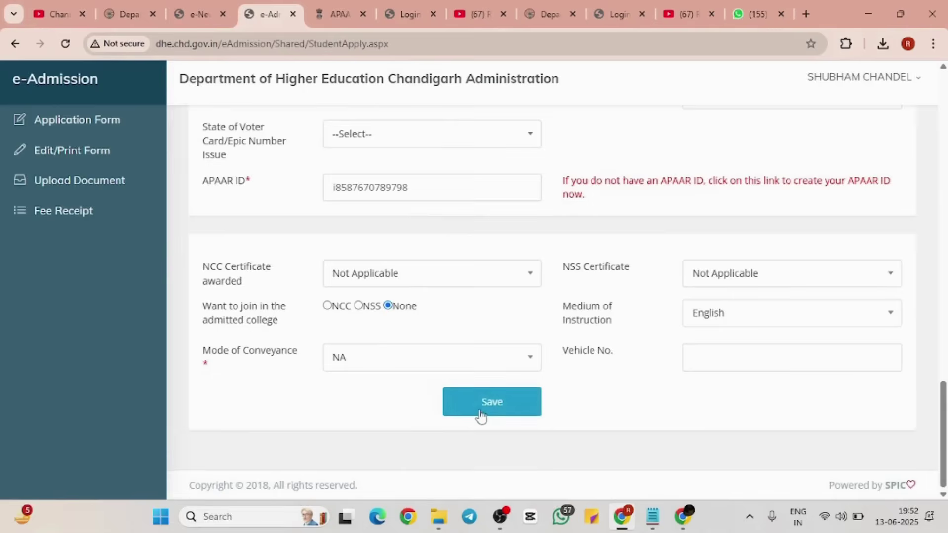
click(481, 415)
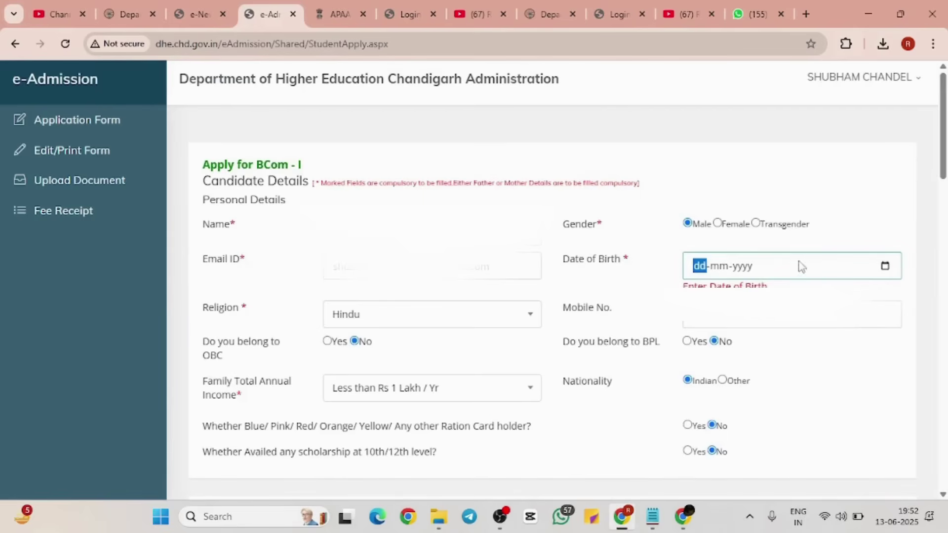
Step: Set Date of Birth to 10-06-2025, save again, and close the updated-successfully confirmation
click(887, 266)
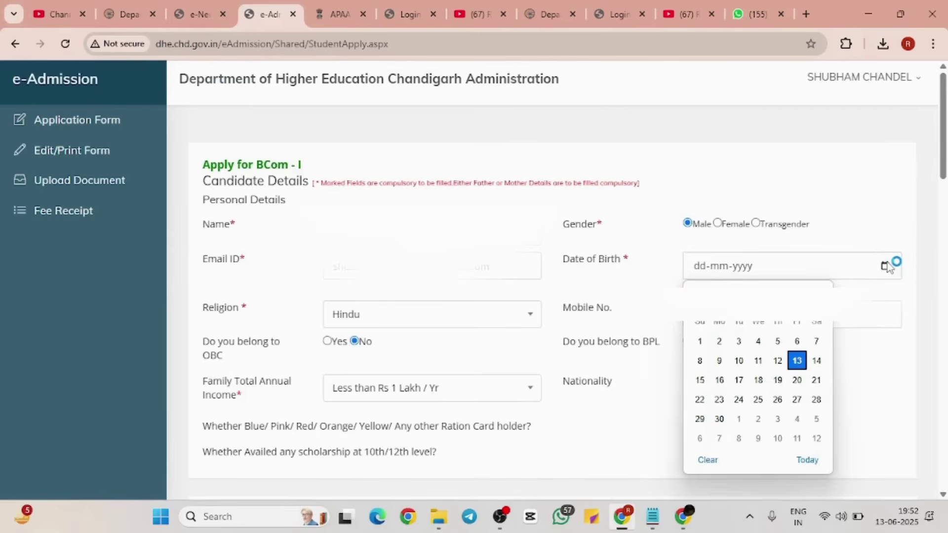
click(739, 360)
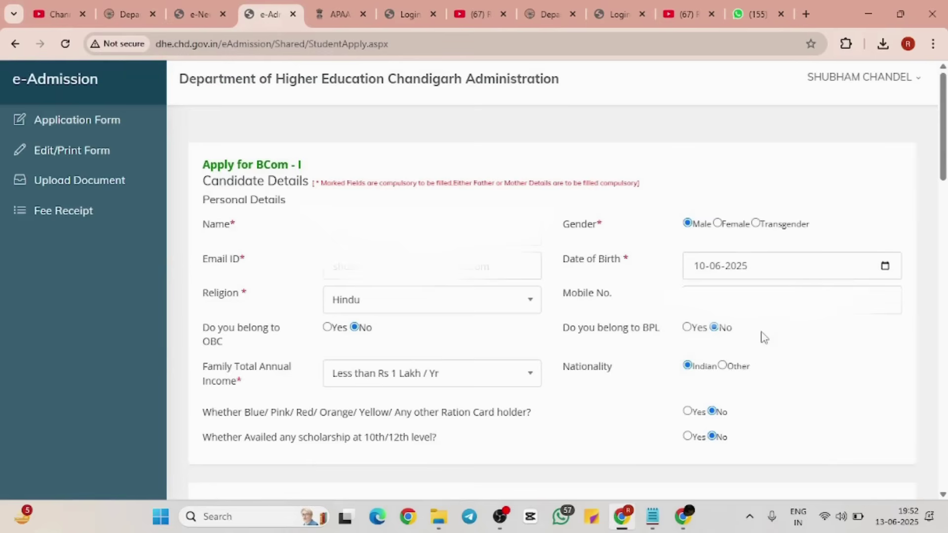
scroll(765, 338, down, 1)
scroll(765, 337, down, 15)
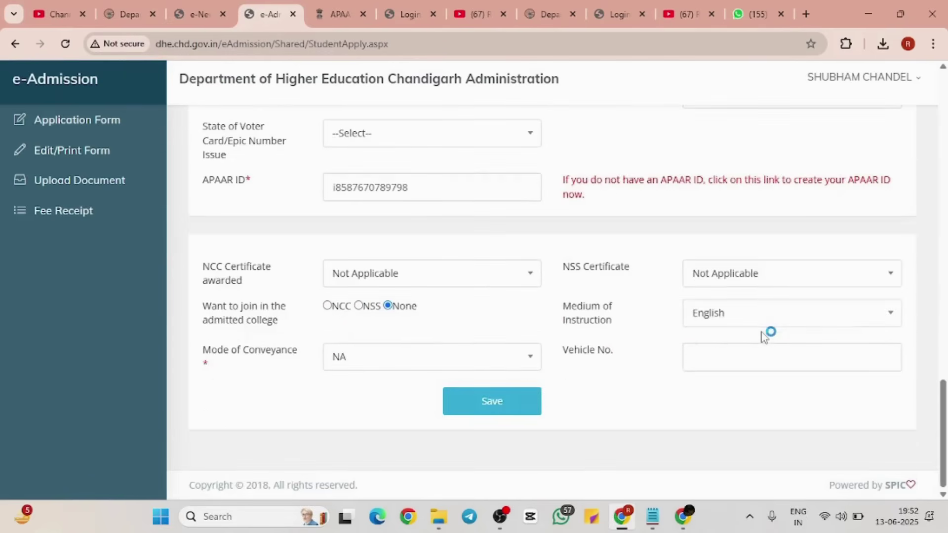
click(524, 405)
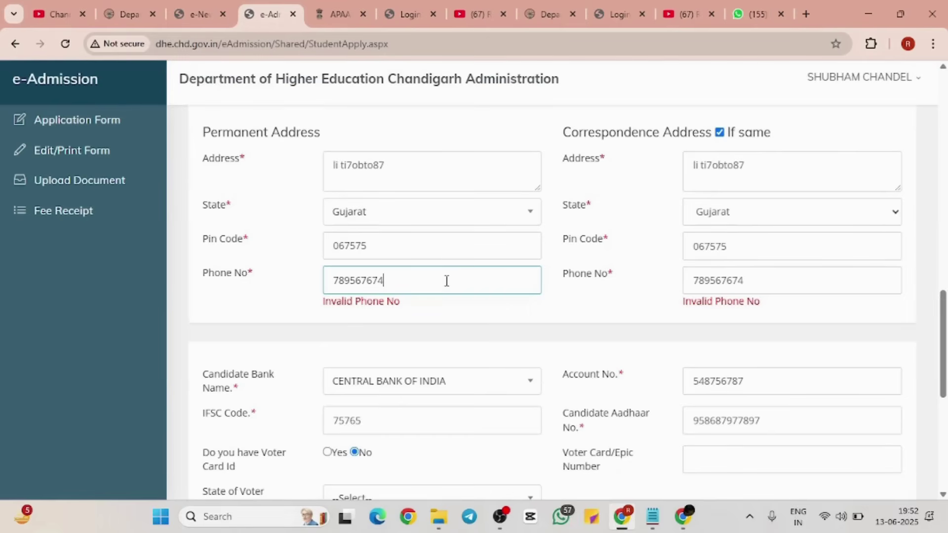
scroll(447, 281, up, 18)
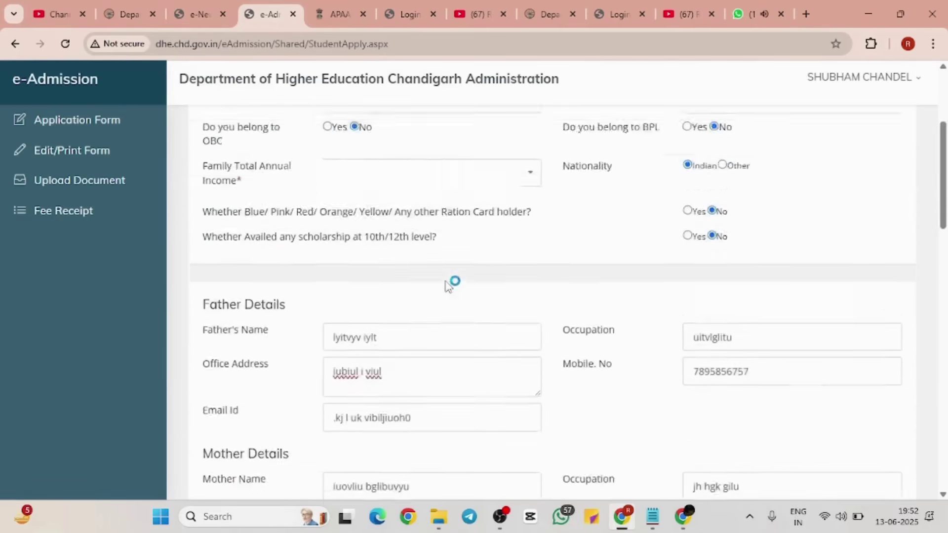
scroll(446, 281, down, 10)
scroll(447, 280, down, 10)
scroll(447, 280, up, 4)
scroll(447, 281, up, 2)
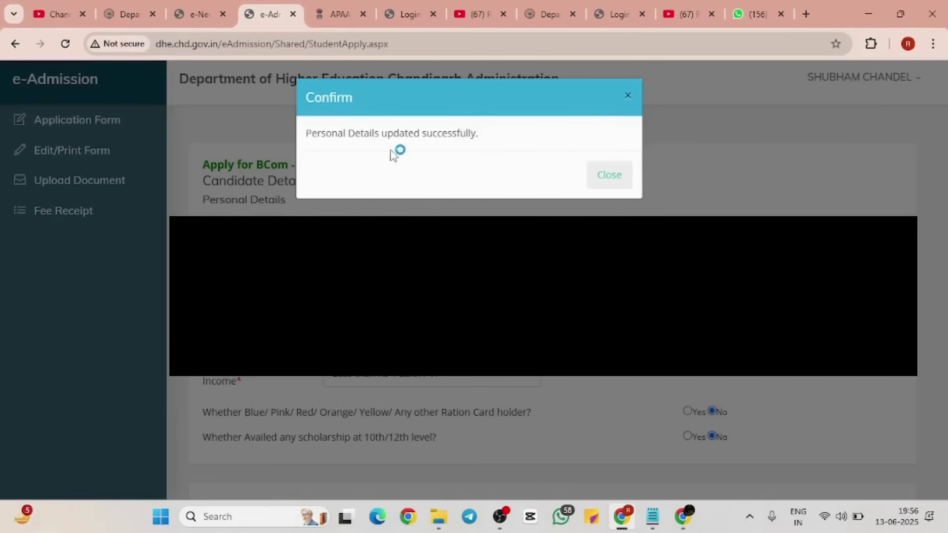
click(607, 176)
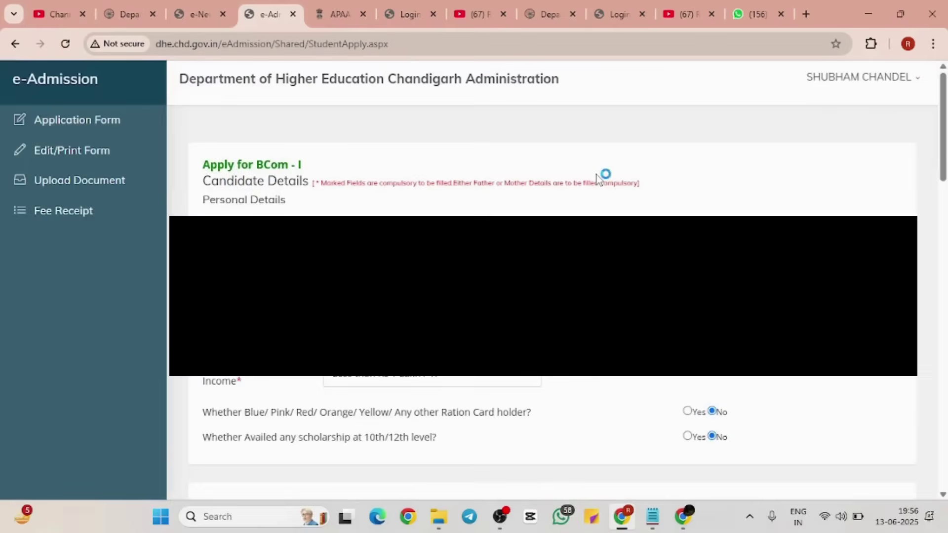
scroll(597, 178, down, 20)
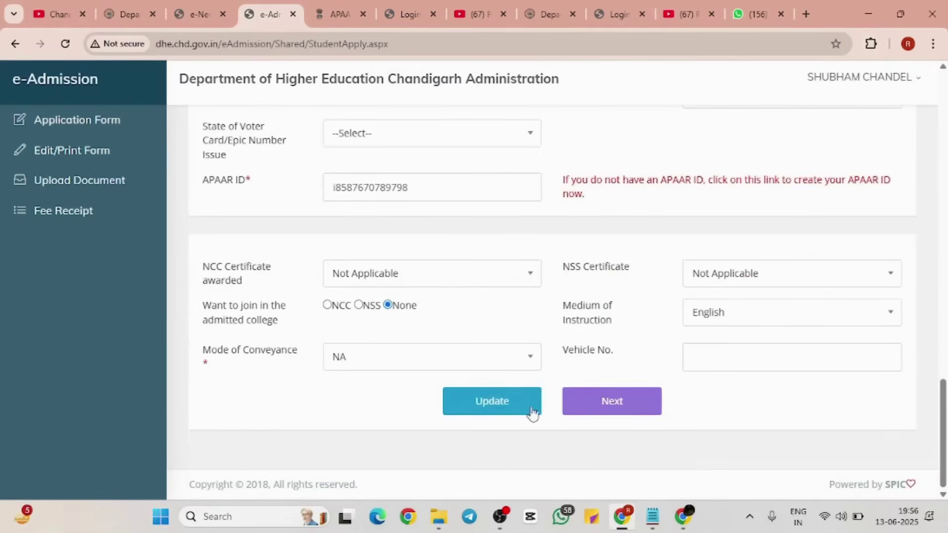
scroll(514, 400, up, 10)
Step: Select Board PSEB, enter the institute name, and choose State Arunachal Pradesh
scroll(516, 394, down, 10)
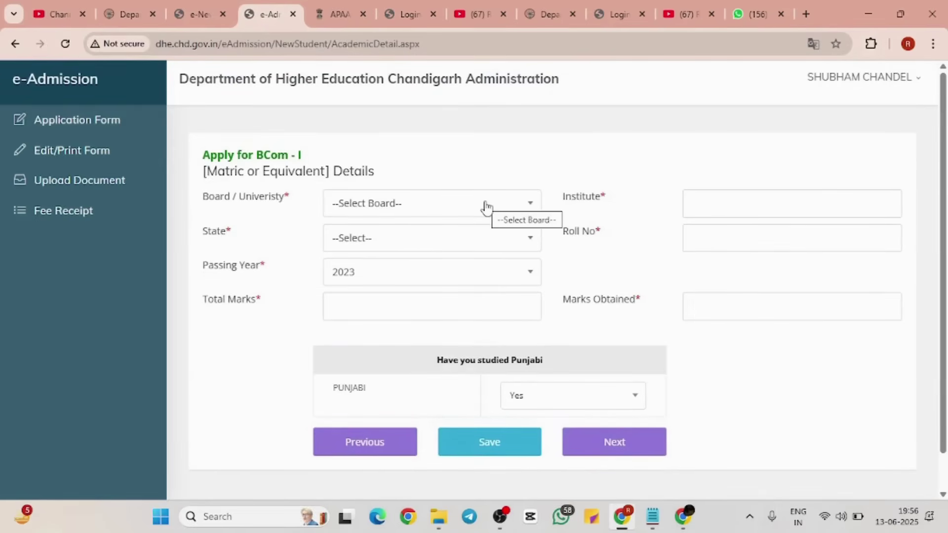
scroll(487, 207, down, 1)
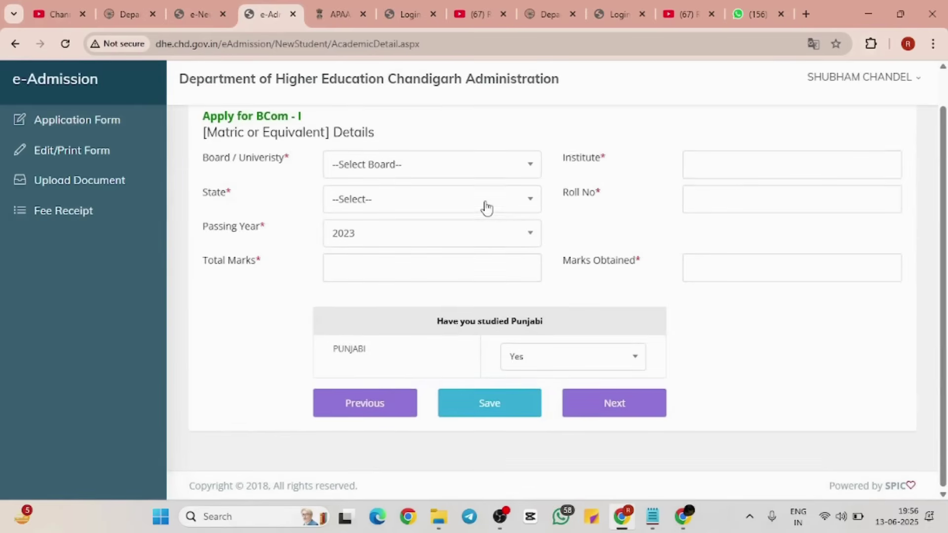
click(478, 164)
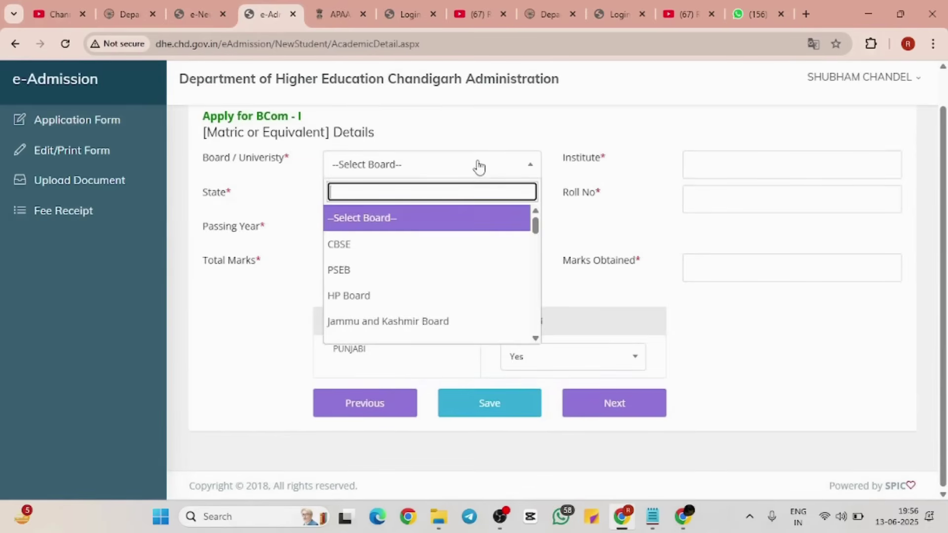
click(431, 270)
click(716, 159)
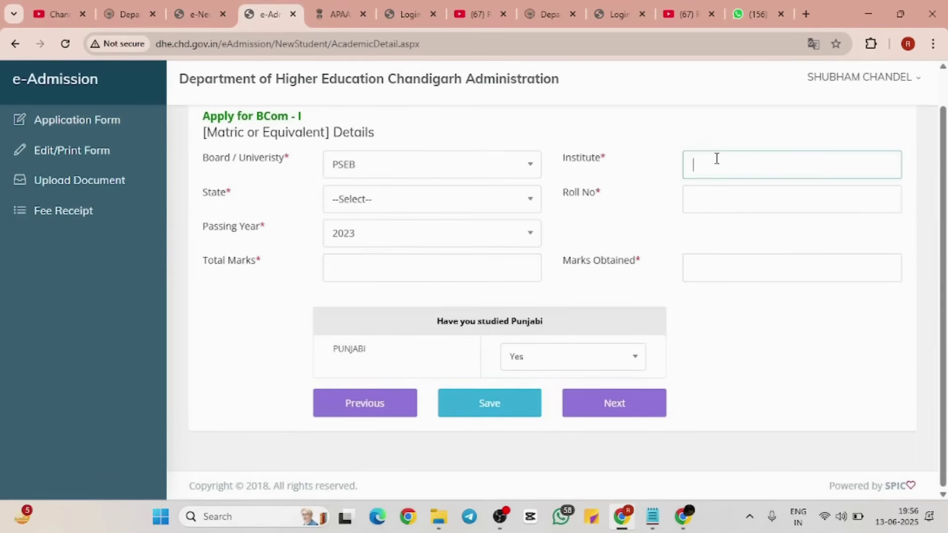
text(kufkdfily)
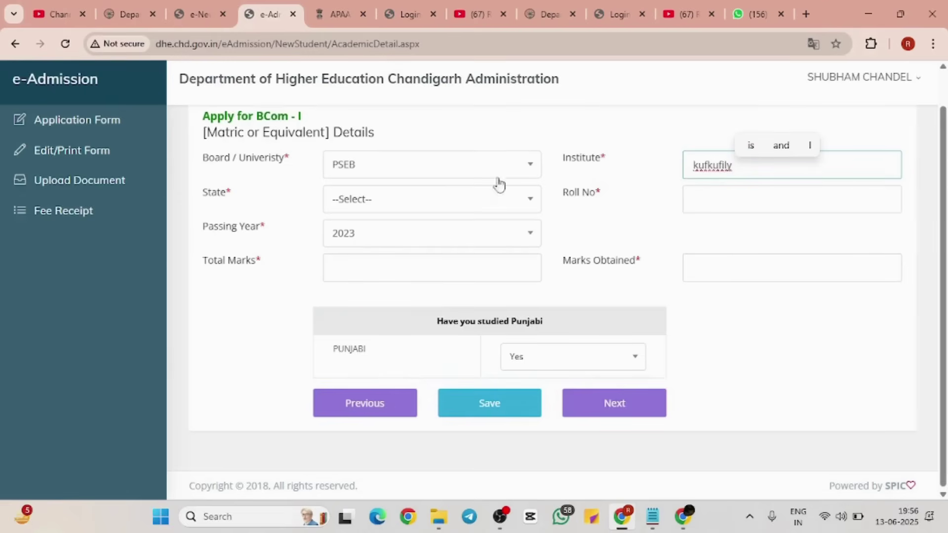
click(429, 194)
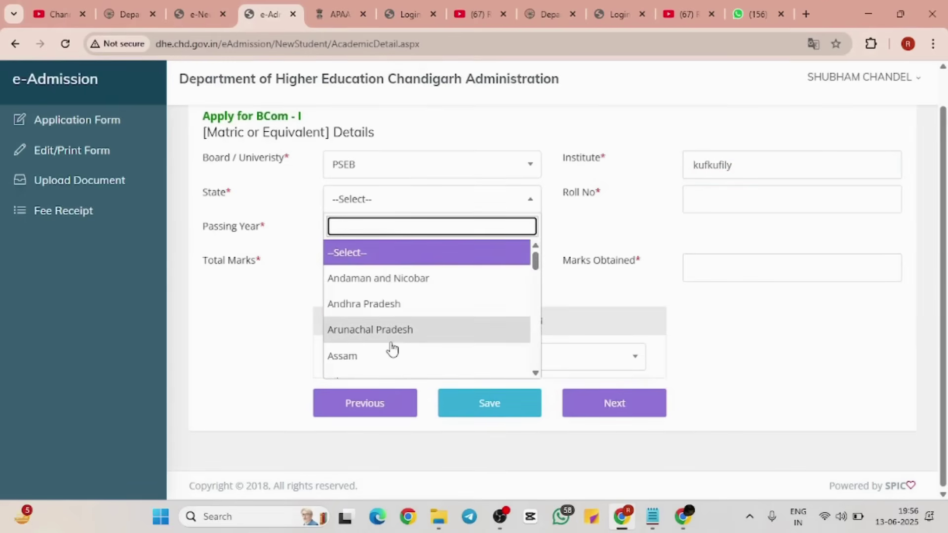
click(390, 336)
Step: Enter roll number and marks 342 of 500, keep Punjabi Yes, and save
click(711, 194)
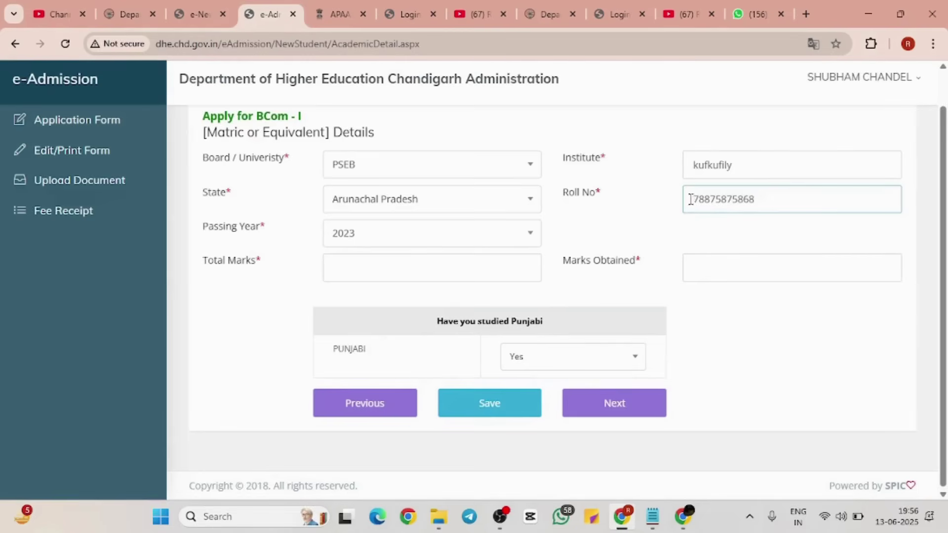
click(714, 265)
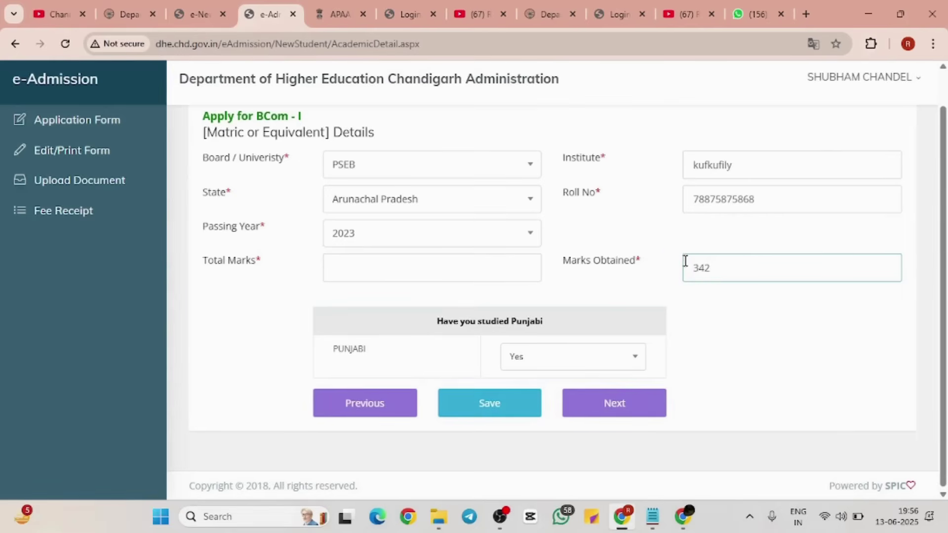
click(474, 255)
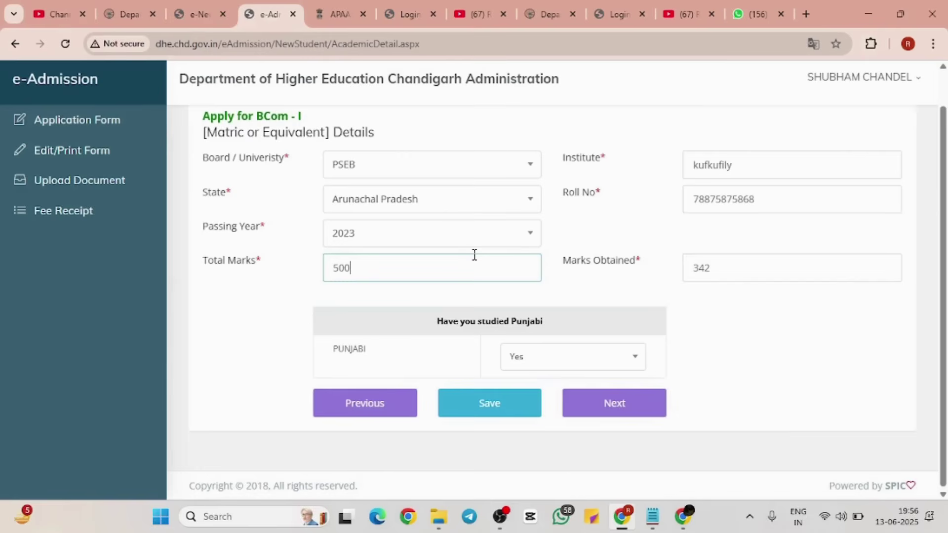
click(595, 356)
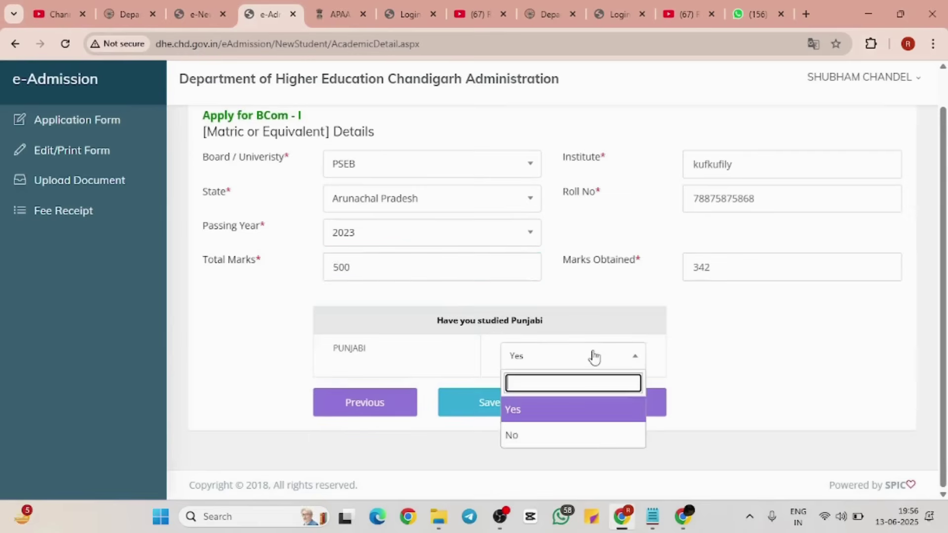
click(595, 356)
click(529, 408)
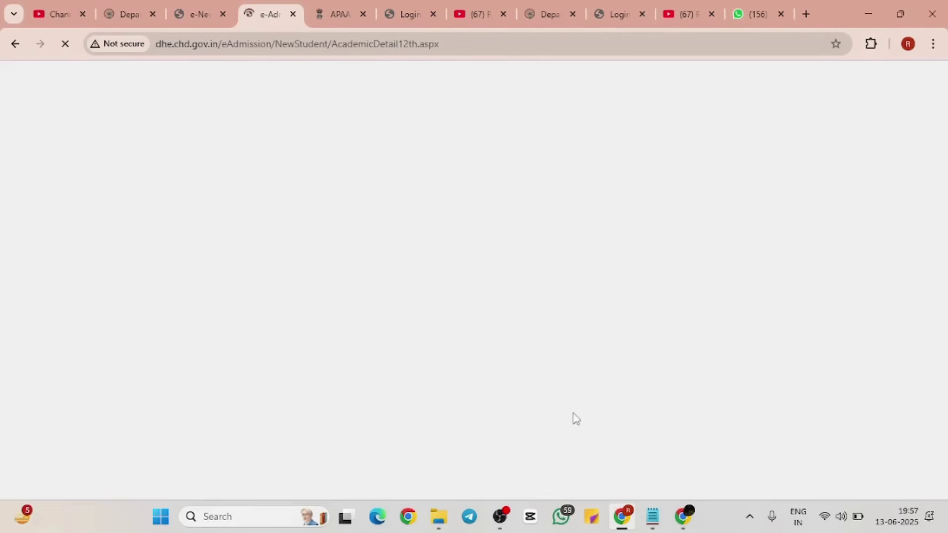
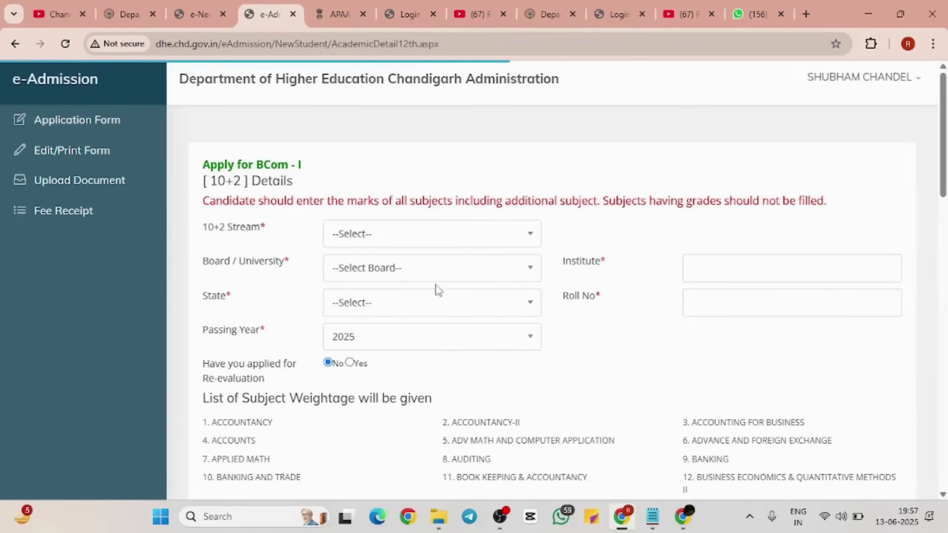
Step: Set the 10+2 stream to Commerce and the board to CBSE
click(523, 234)
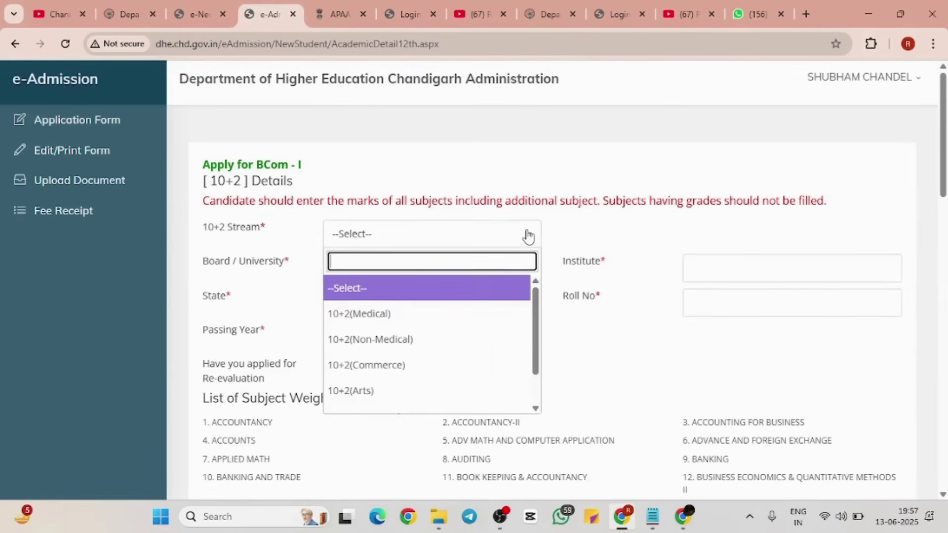
click(464, 316)
click(483, 275)
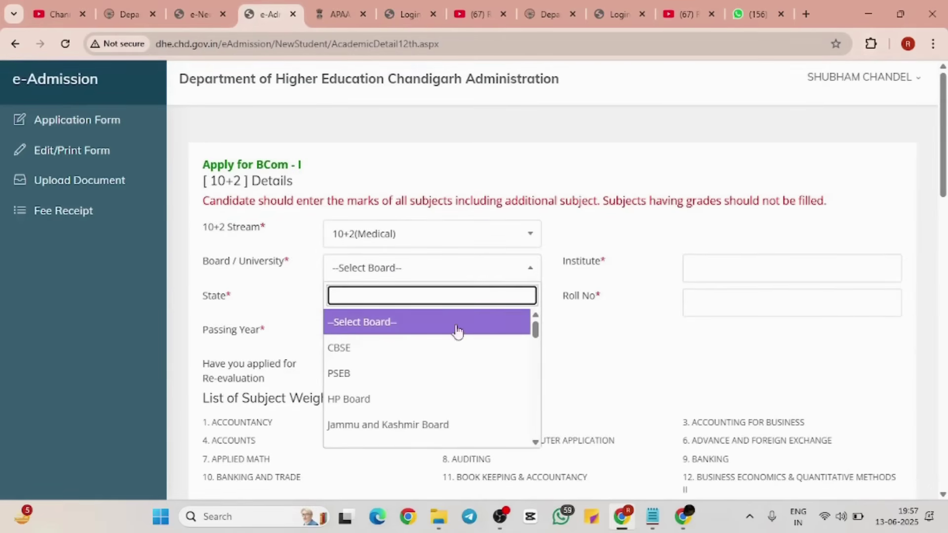
click(506, 269)
click(511, 241)
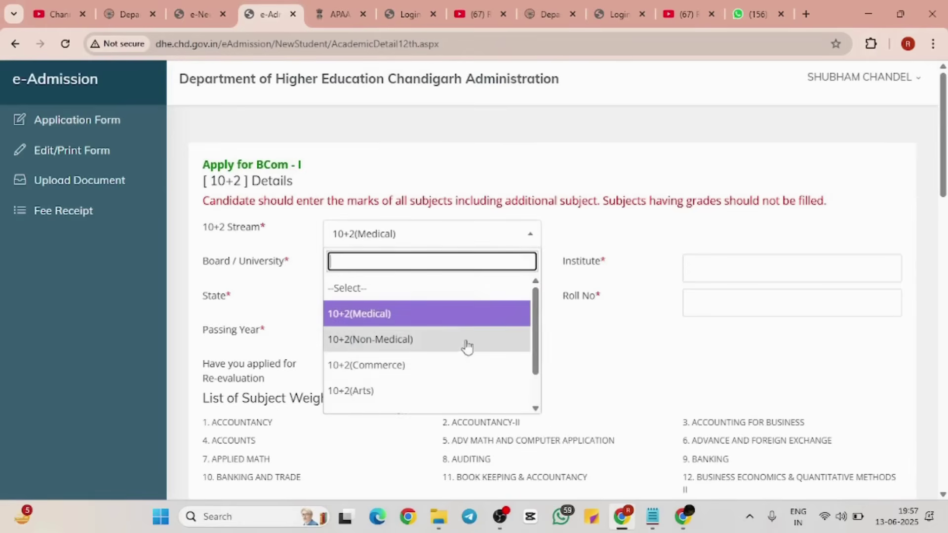
click(460, 364)
click(499, 272)
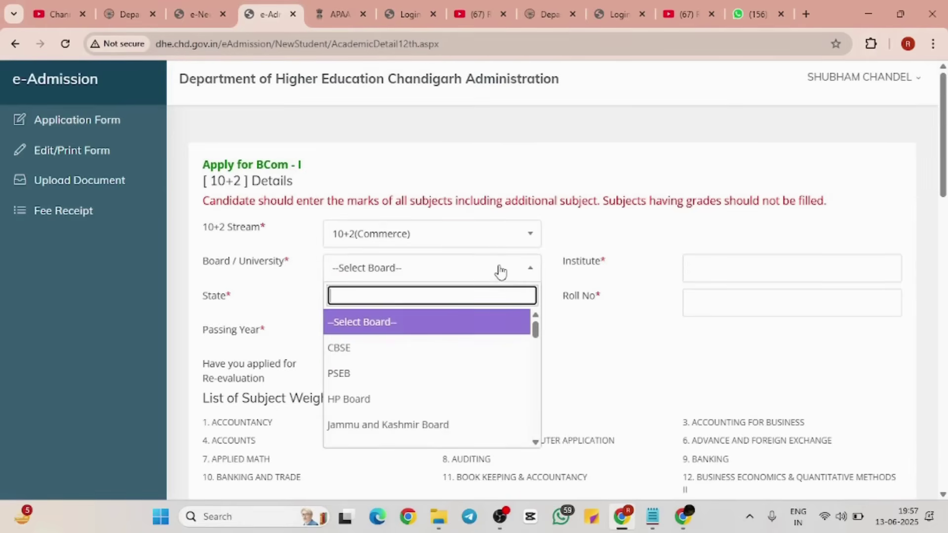
click(451, 348)
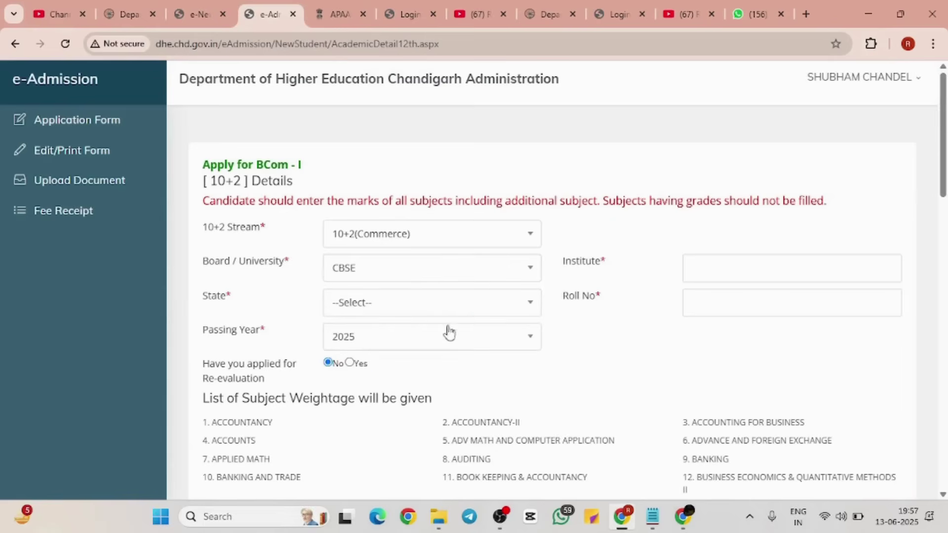
Step: Choose state Assam and fill in institute name 'kgfkf' and the roll number
click(465, 304)
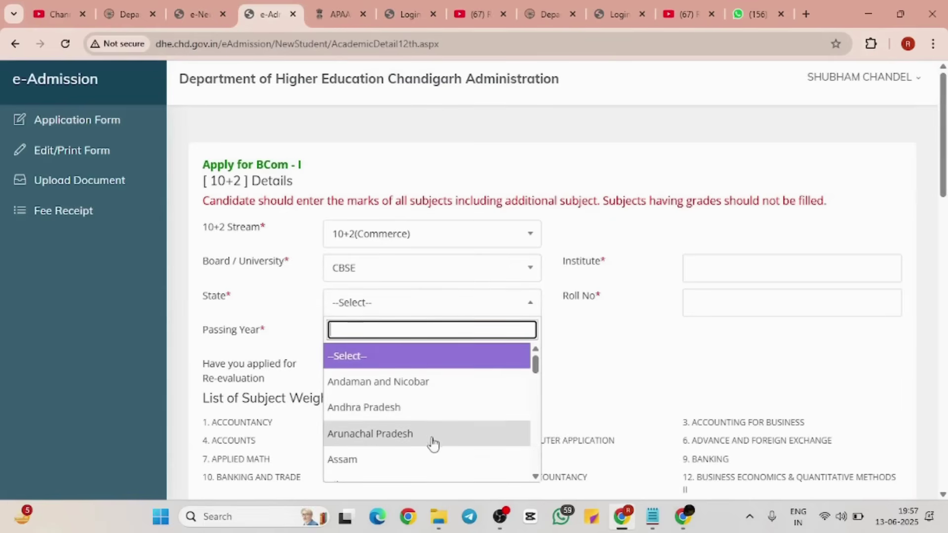
click(430, 467)
click(728, 266)
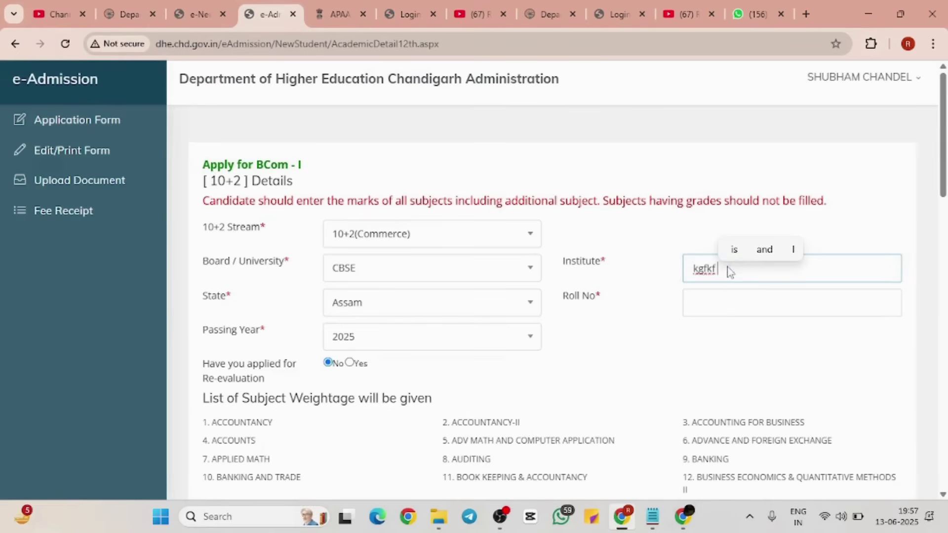
click(729, 306)
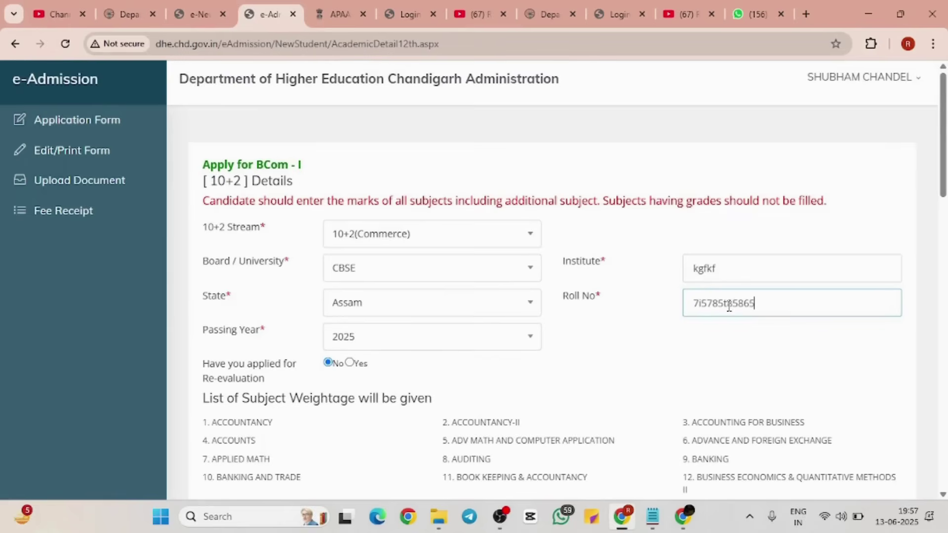
Step: Set the first marks row to ADV MATH AND COMPUTER APPLICATION with 45 marks and result Pass
scroll(470, 328, down, 5)
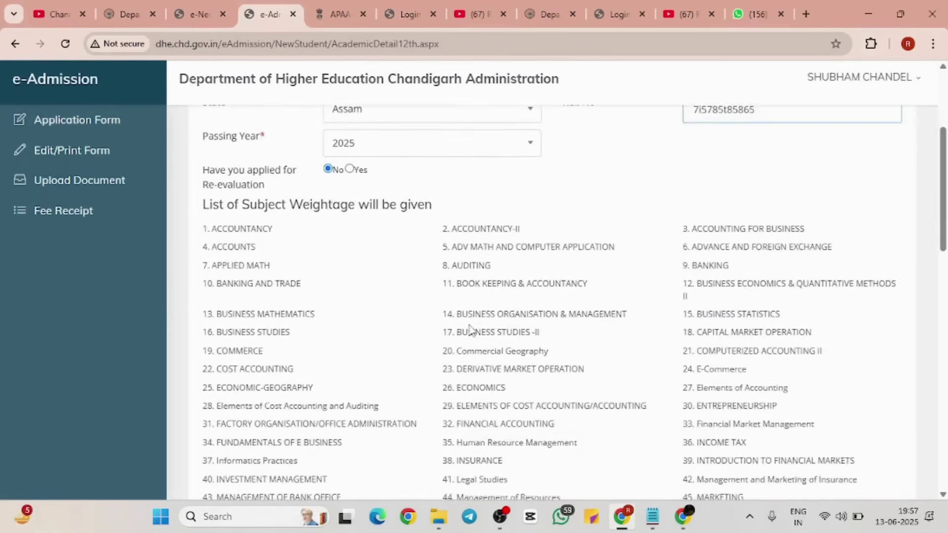
scroll(469, 329, down, 1)
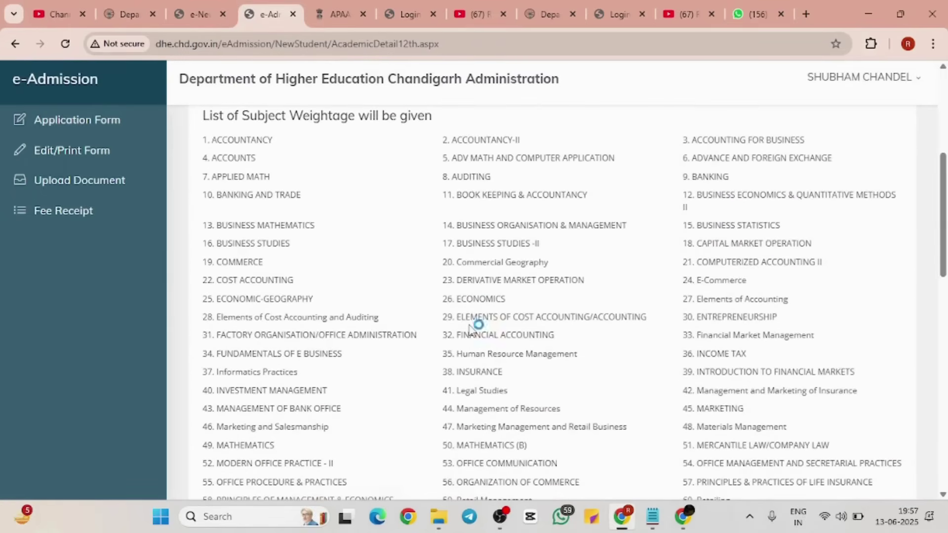
scroll(470, 328, down, 6)
scroll(474, 325, up, 3)
scroll(474, 326, down, 5)
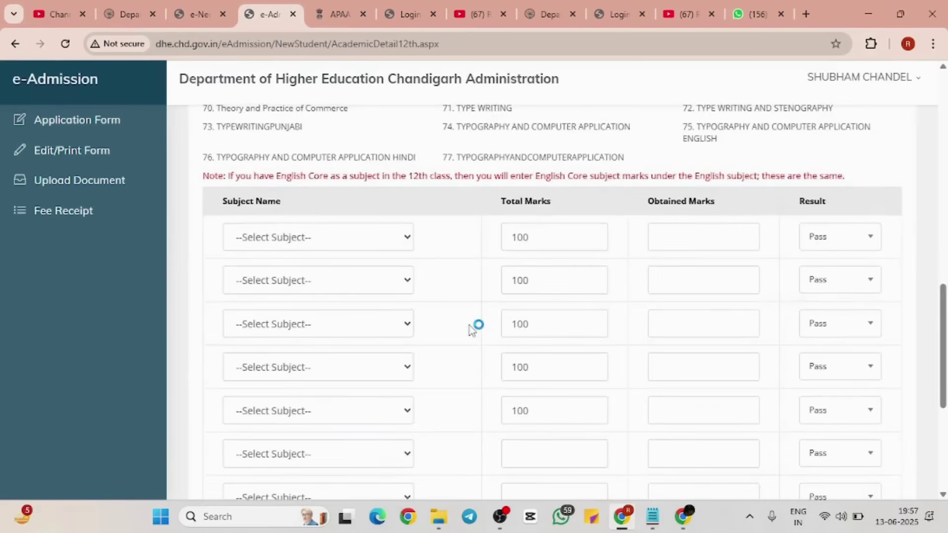
scroll(472, 330, down, 2)
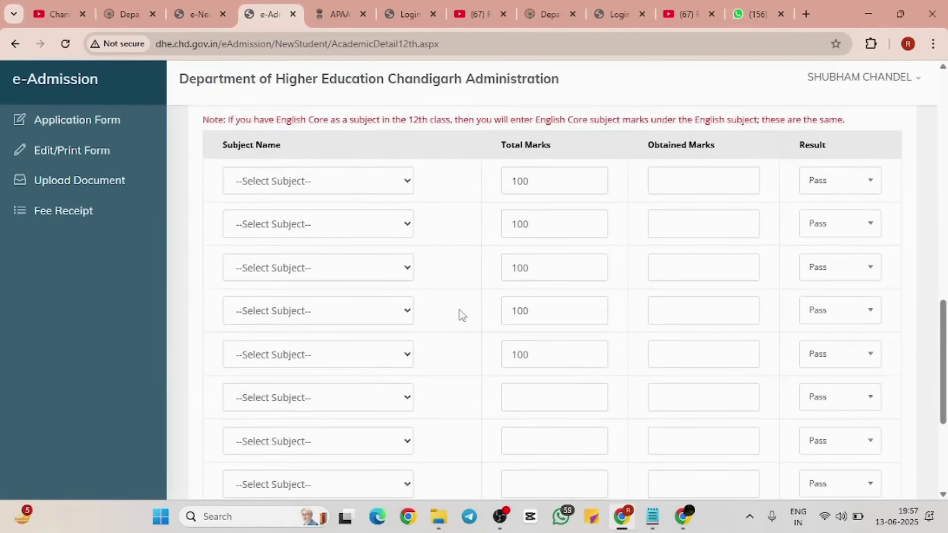
scroll(462, 314, down, 5)
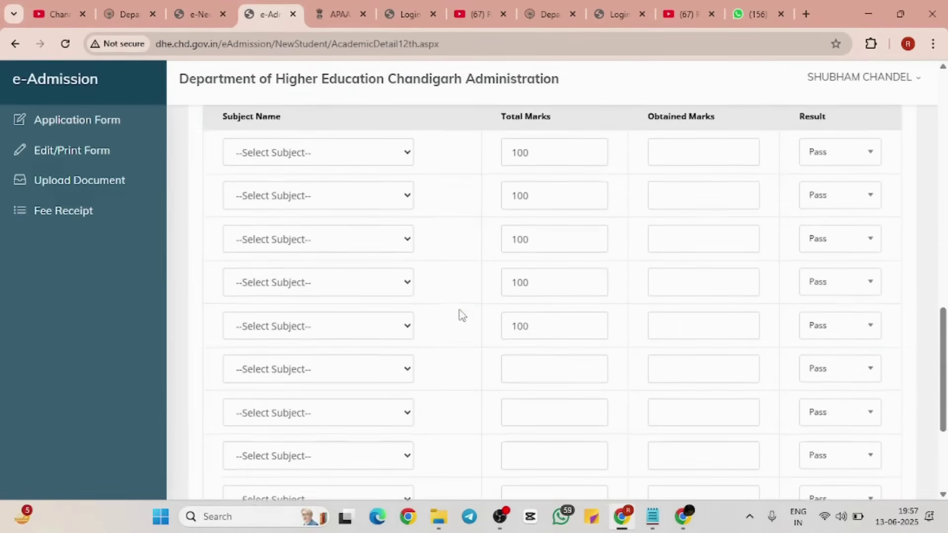
click(372, 157)
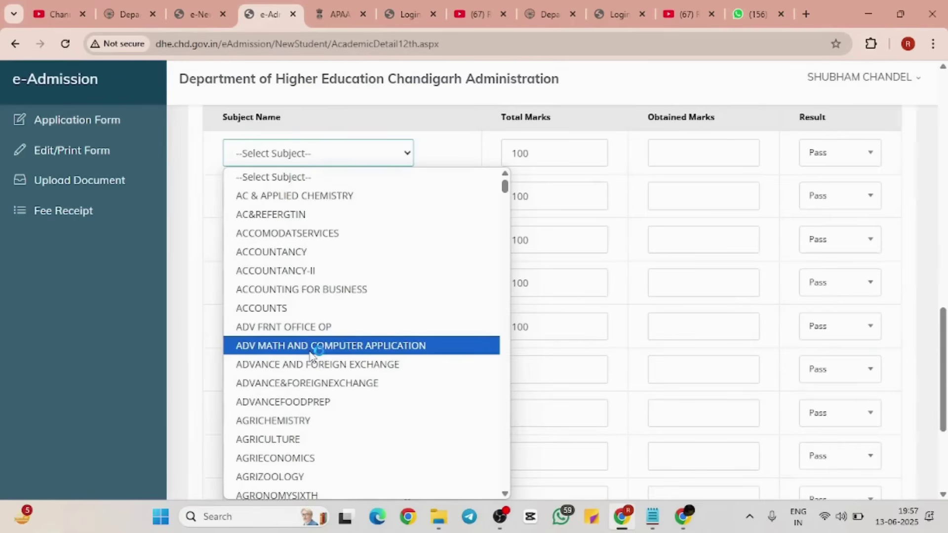
click(363, 346)
click(683, 152)
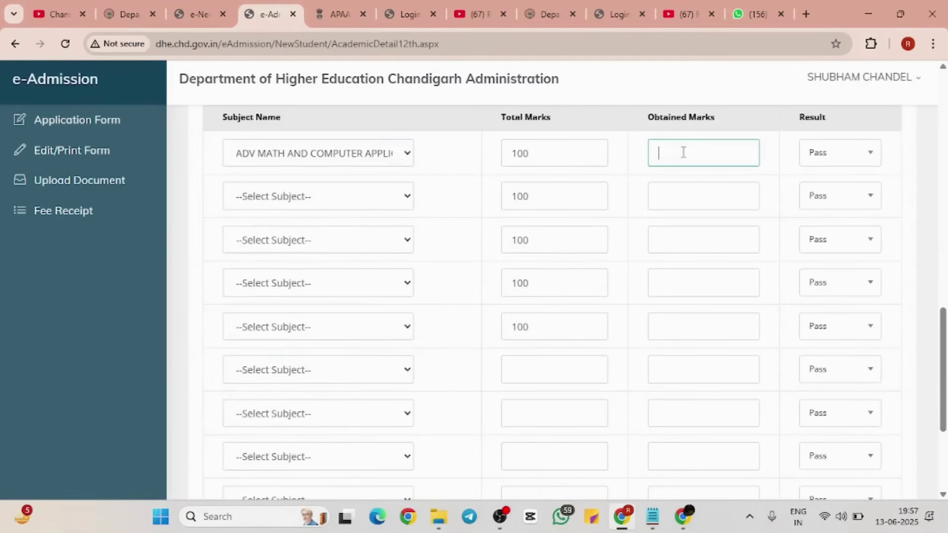
key(super+p)
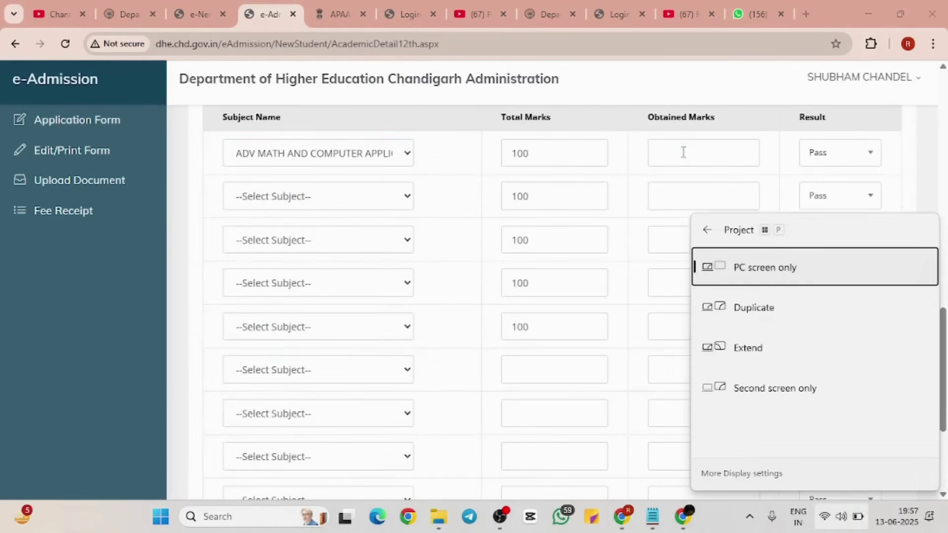
key(Escape)
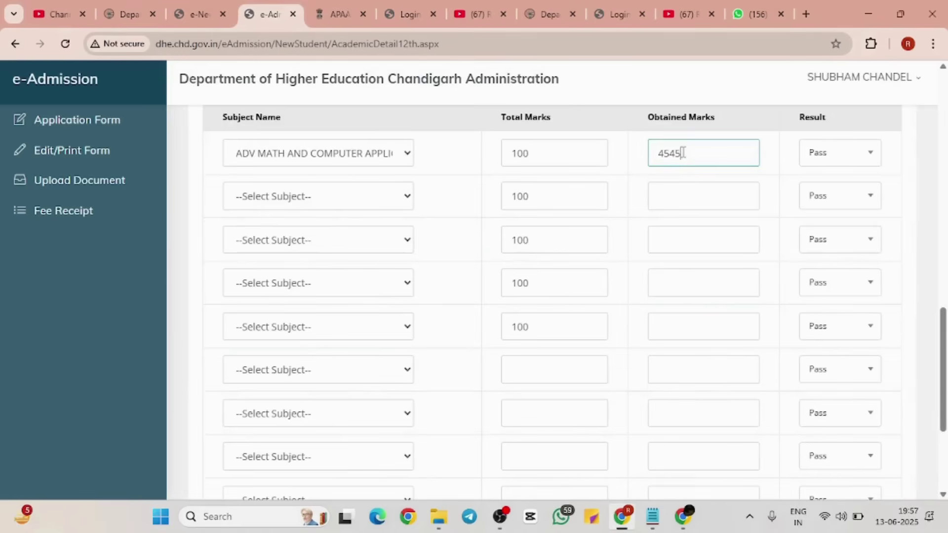
click(834, 153)
click(835, 153)
Step: Enter obtained marks 67, 78, 46 and 78 for rows two to five
click(734, 188)
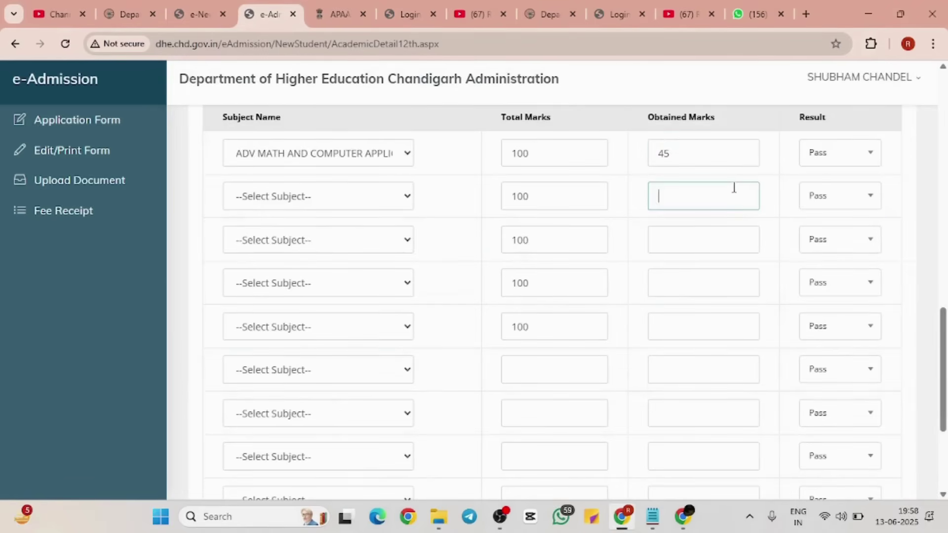
click(698, 243)
click(690, 279)
click(680, 327)
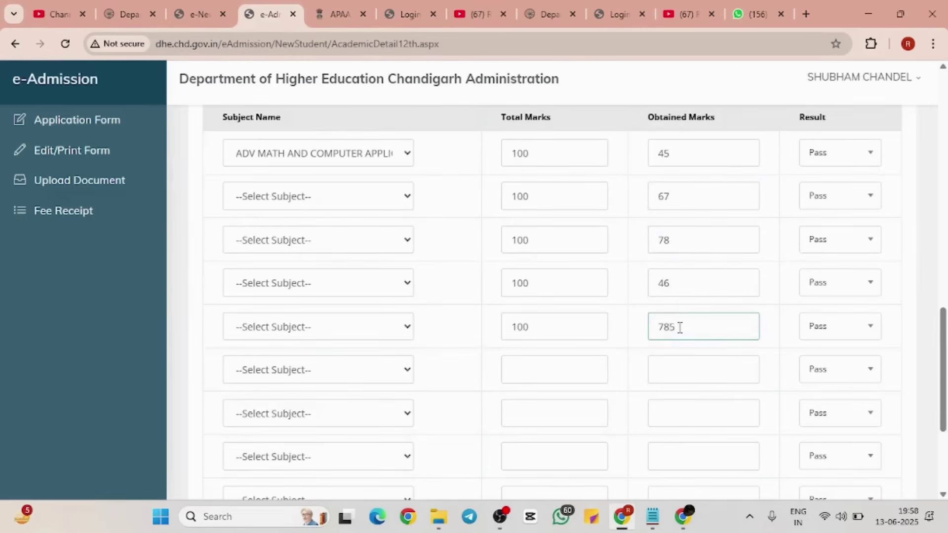
Step: Set rows two to four to ENGLISH, ACCOUNTANCY-II and Business Administration
click(409, 196)
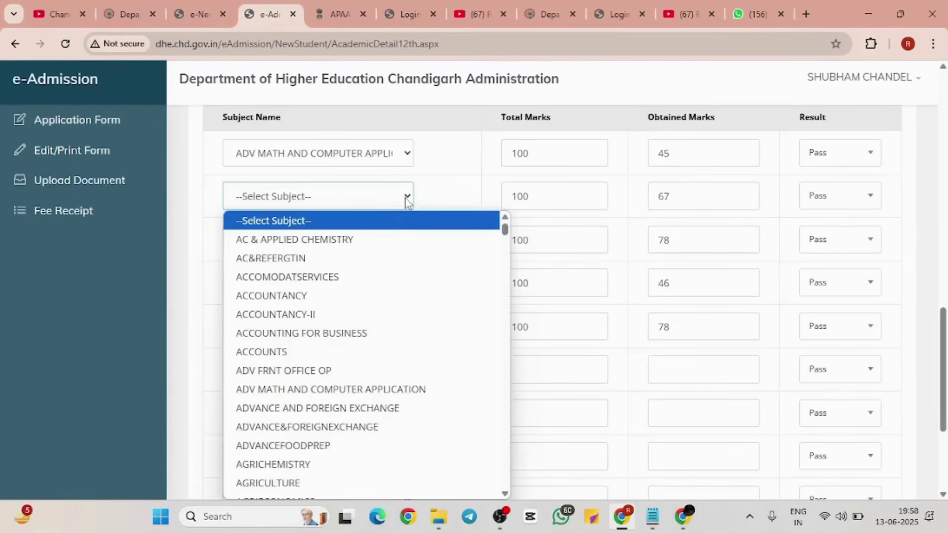
scroll(375, 319, down, 5)
scroll(371, 320, down, 15)
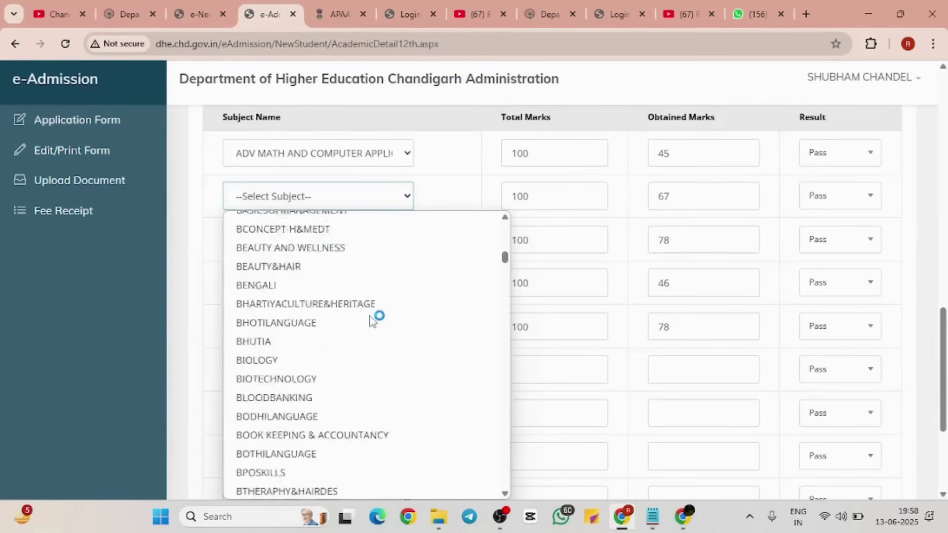
scroll(372, 321, down, 15)
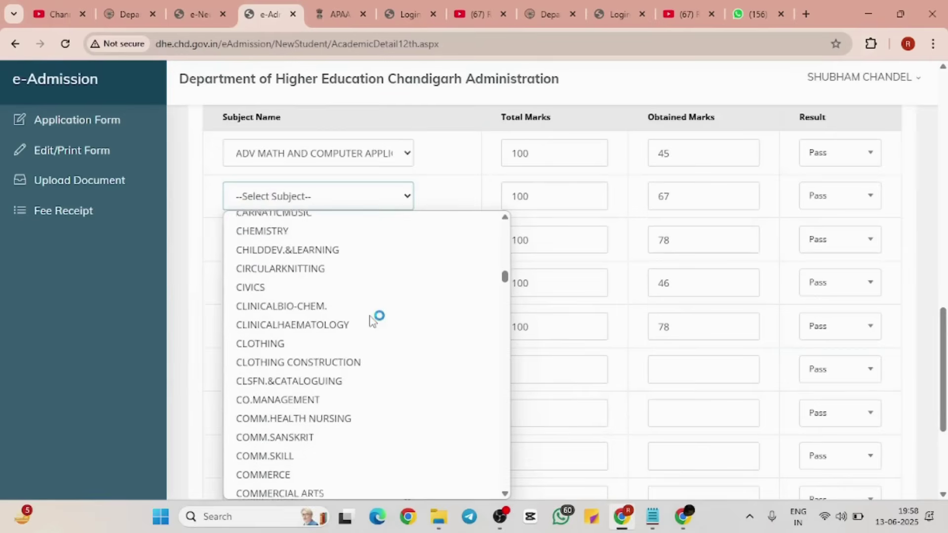
scroll(372, 321, down, 15)
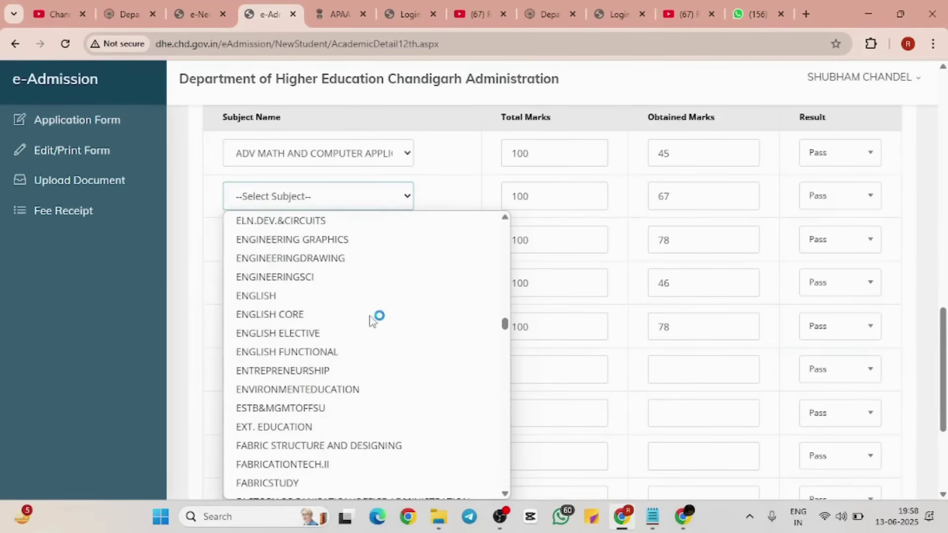
click(312, 296)
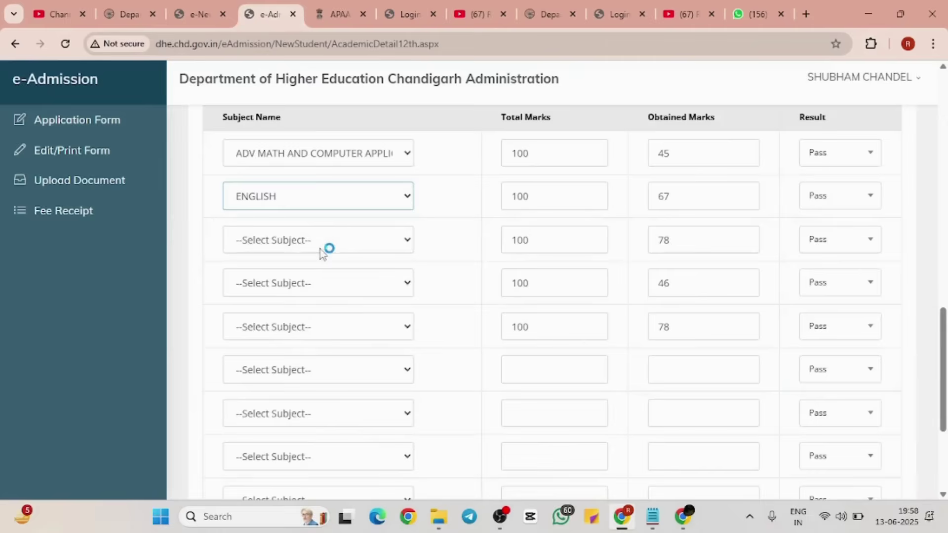
click(320, 249)
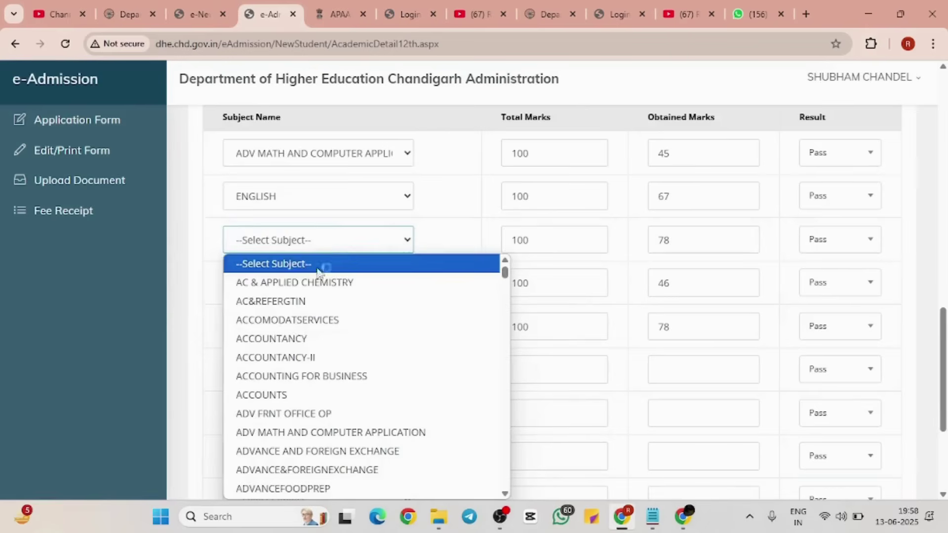
click(303, 359)
click(328, 285)
scroll(346, 199, down, 1)
scroll(346, 199, down, 10)
scroll(345, 199, down, 5)
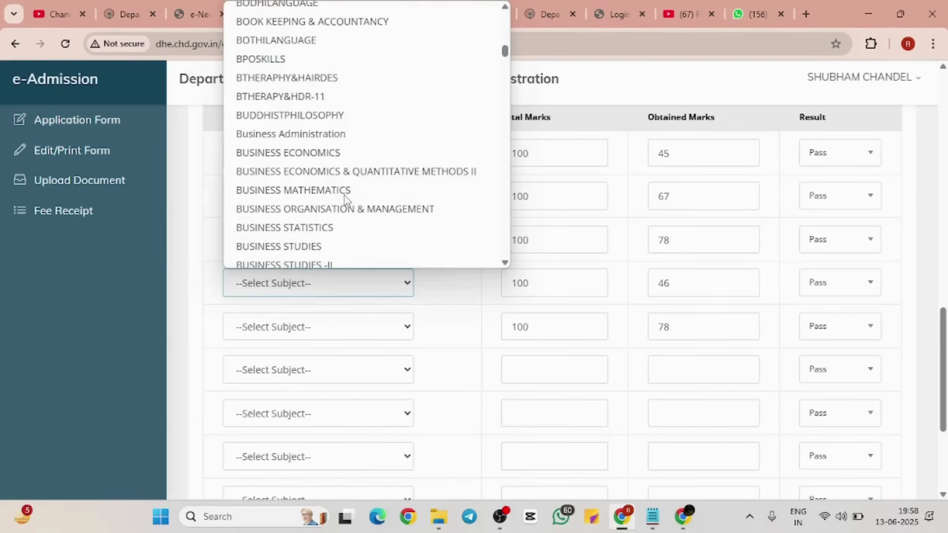
click(316, 141)
Step: Set the fifth subject to BANKING and save the 12th-class academic details
click(327, 323)
scroll(331, 235, down, 8)
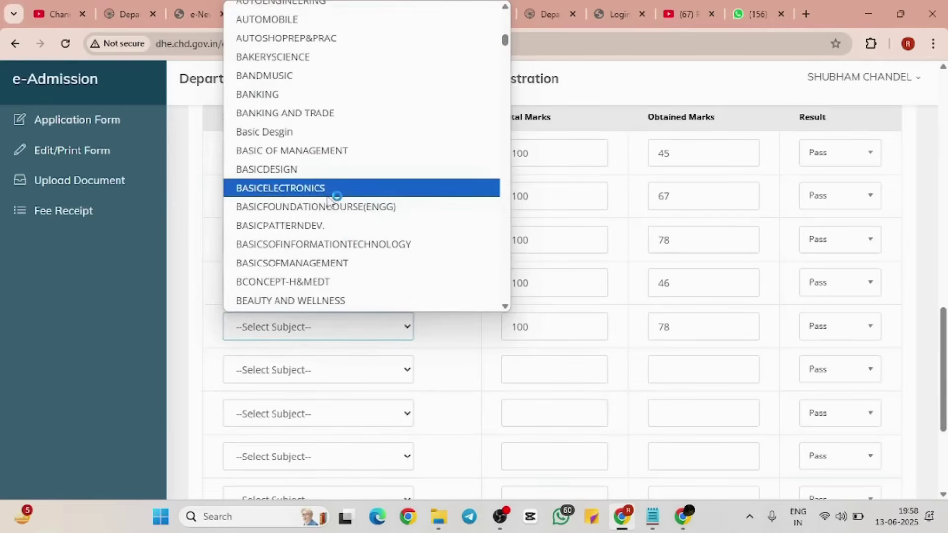
scroll(328, 197, down, 5)
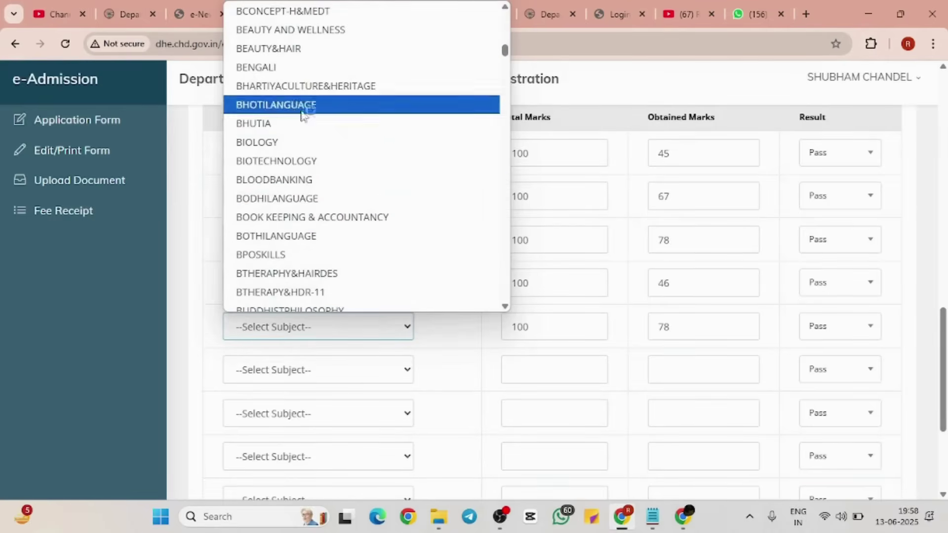
scroll(321, 72, up, 5)
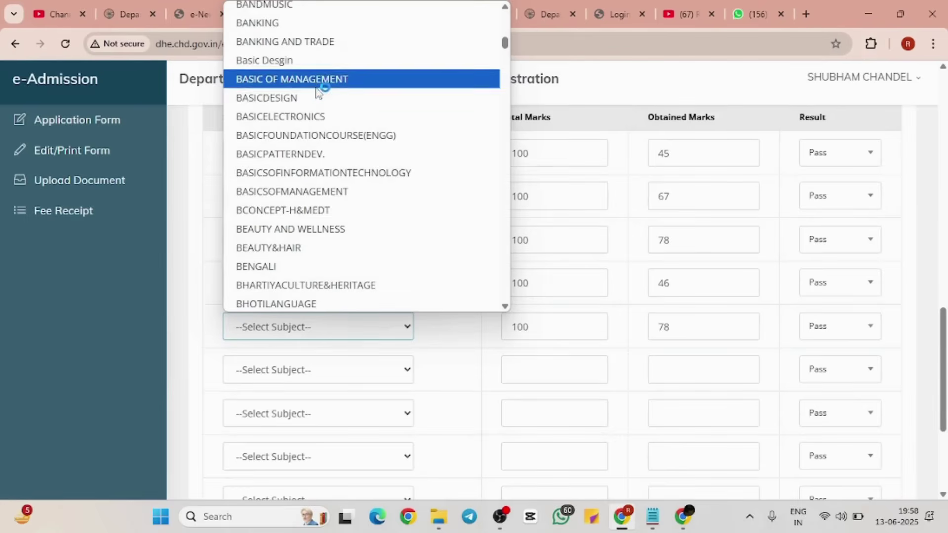
scroll(318, 89, up, 1)
click(284, 33)
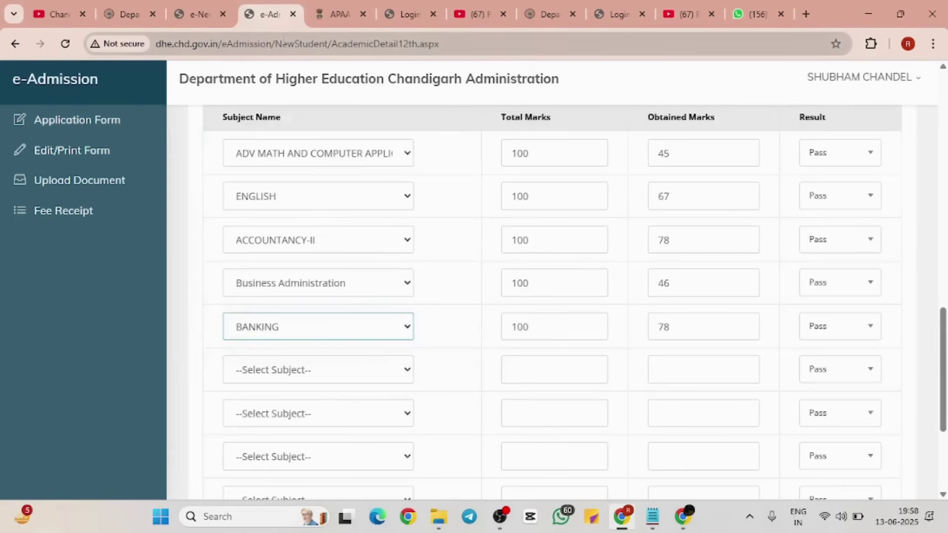
scroll(563, 242, down, 3)
click(499, 401)
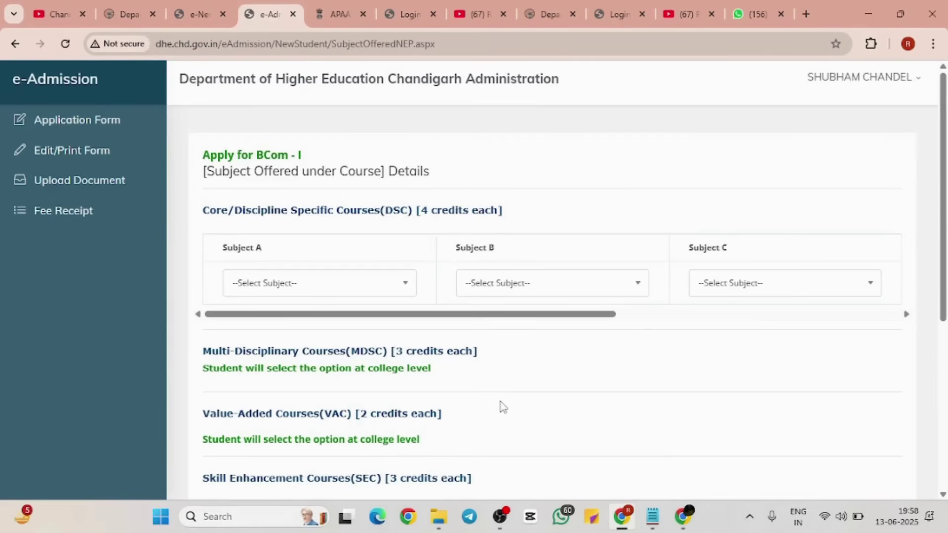
Step: Choose MICRO ECONOMICS, Principles of Financial Accounting and PSYCHOLOGY FOR MANAGERS as Subjects A, B and C
click(381, 288)
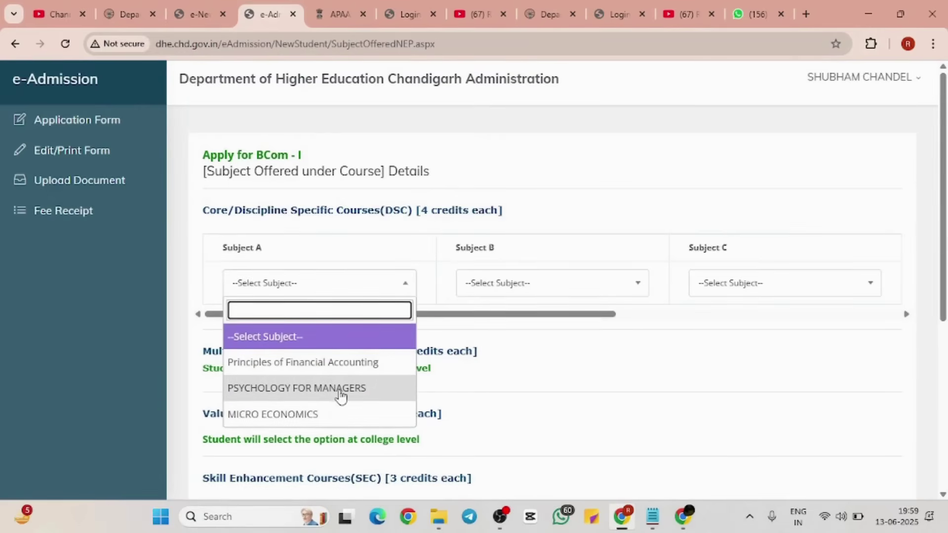
click(321, 423)
click(542, 285)
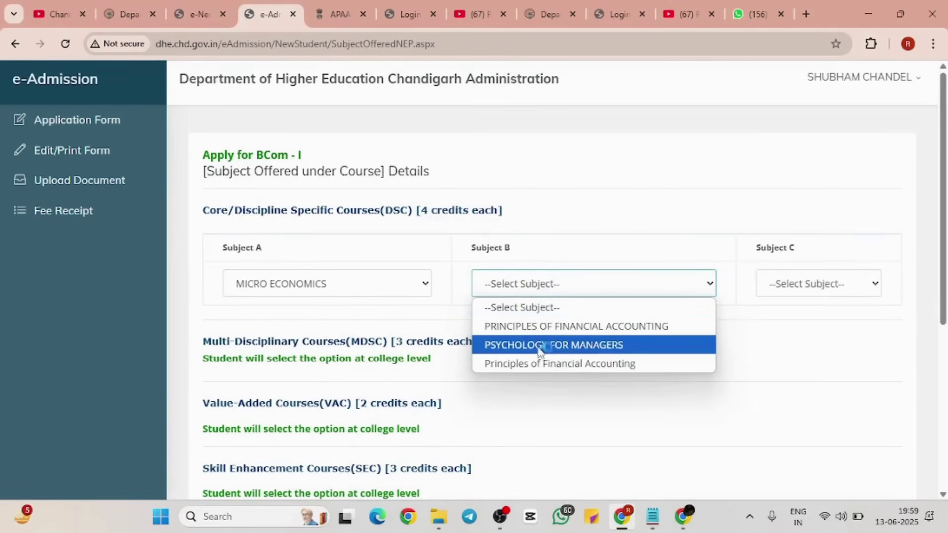
click(540, 364)
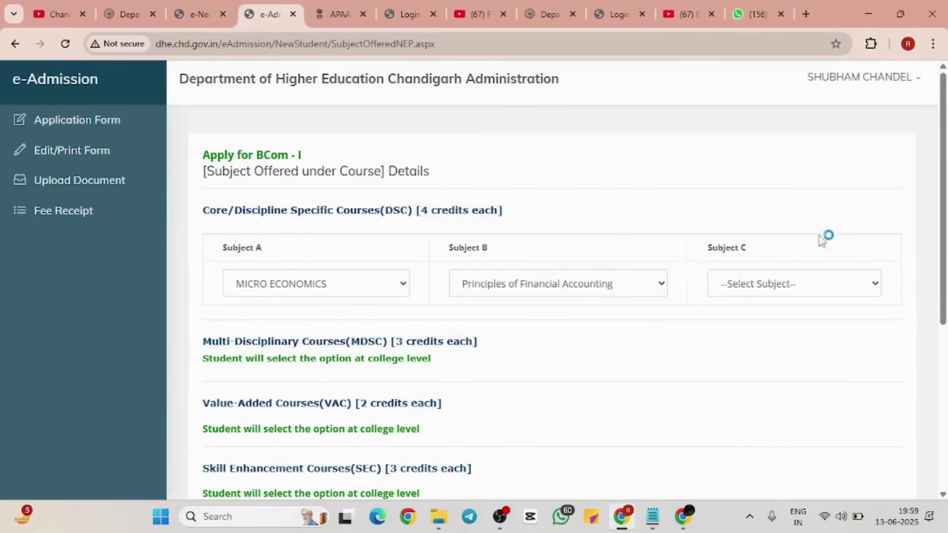
click(806, 283)
click(790, 328)
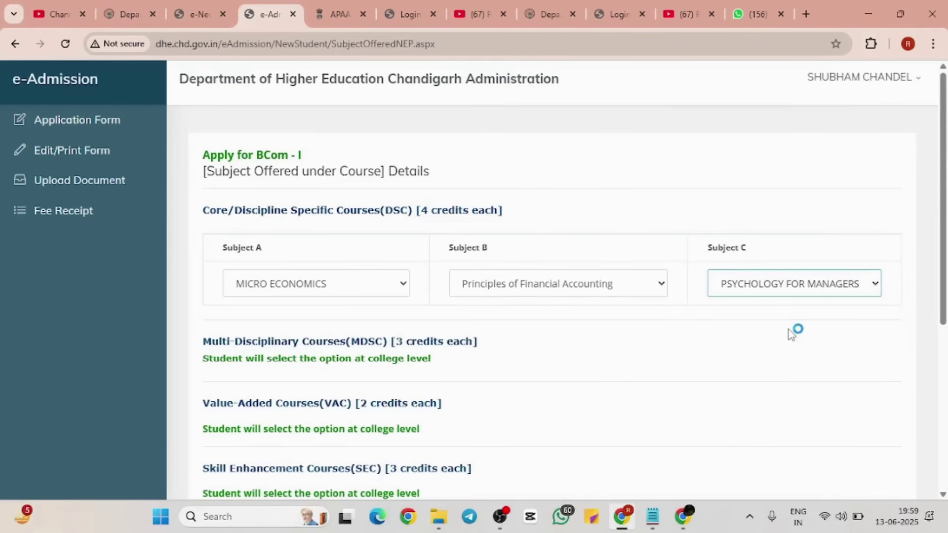
Step: Select English as the ability enhancement (AEC) subject
scroll(534, 321, down, 5)
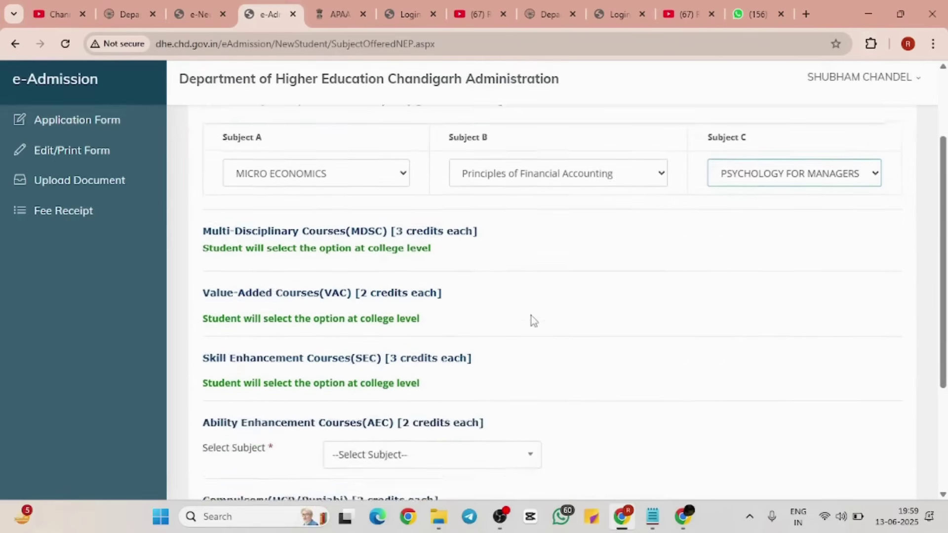
scroll(536, 318, down, 1)
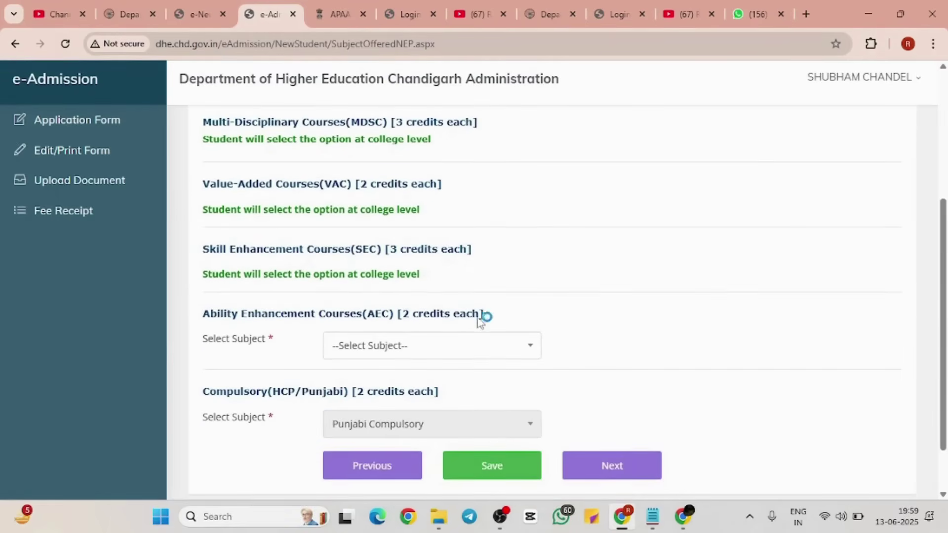
scroll(503, 326, down, 1)
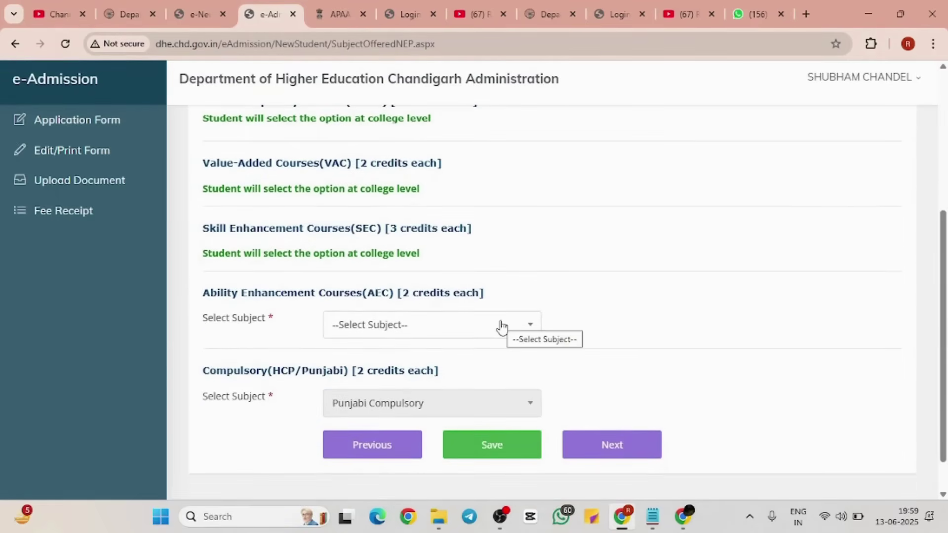
click(503, 326)
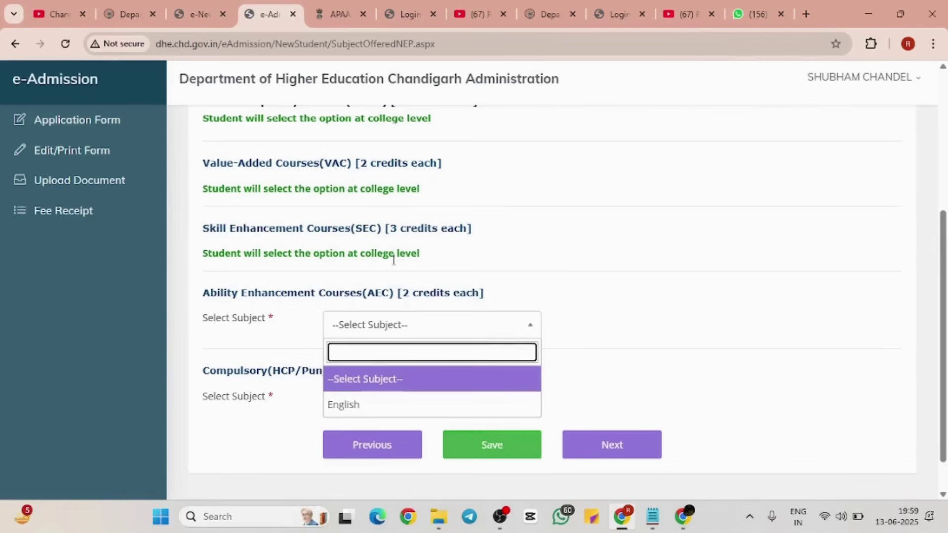
scroll(331, 189, up, 2)
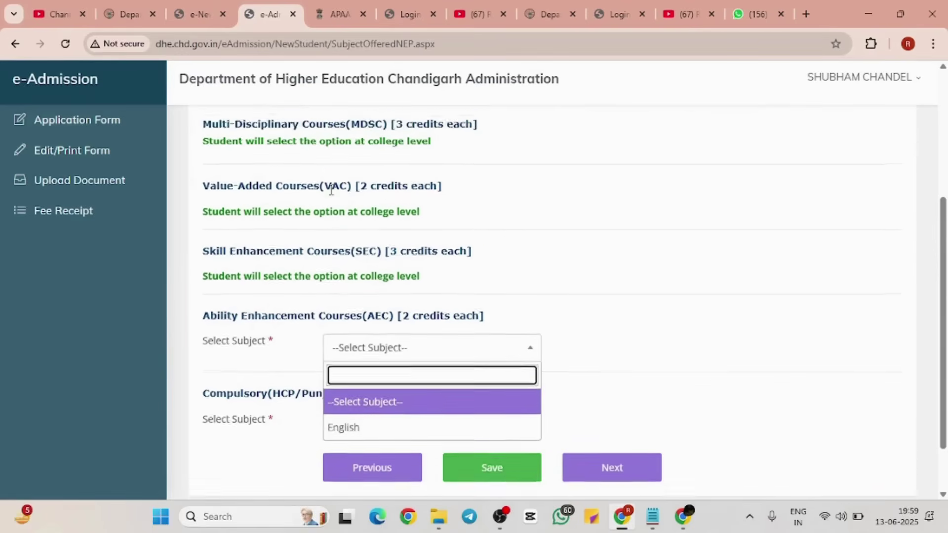
click(208, 147)
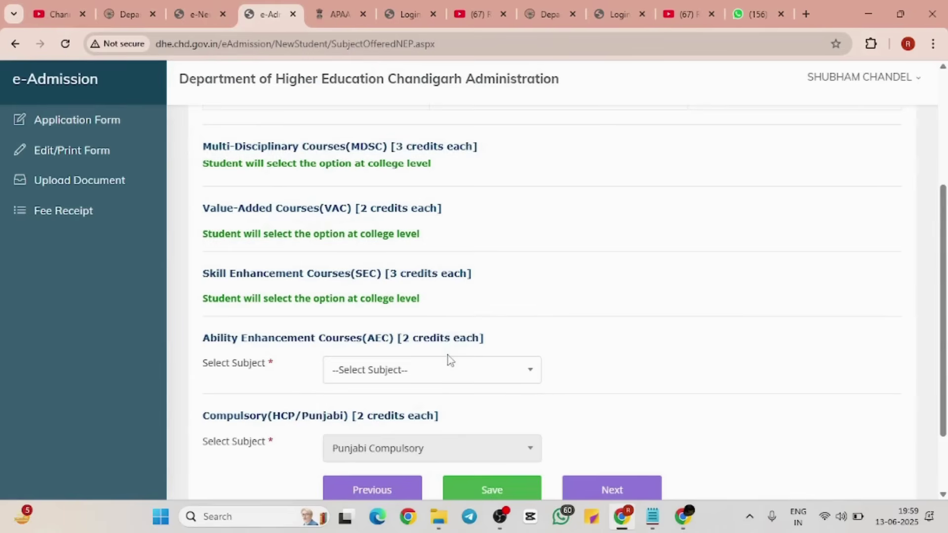
click(450, 370)
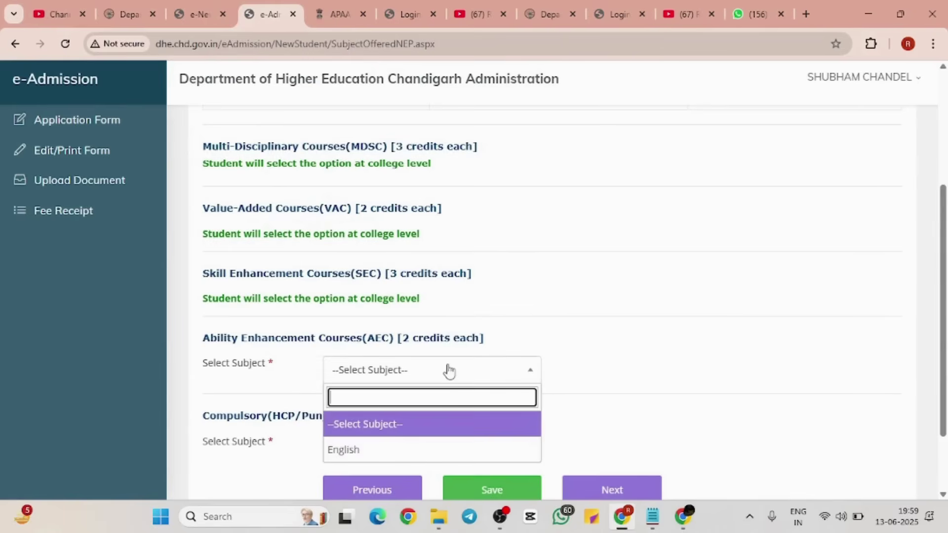
click(397, 452)
Step: Save and then update the subject details, closing both success confirmations
scroll(504, 395, down, 1)
scroll(503, 393, down, 2)
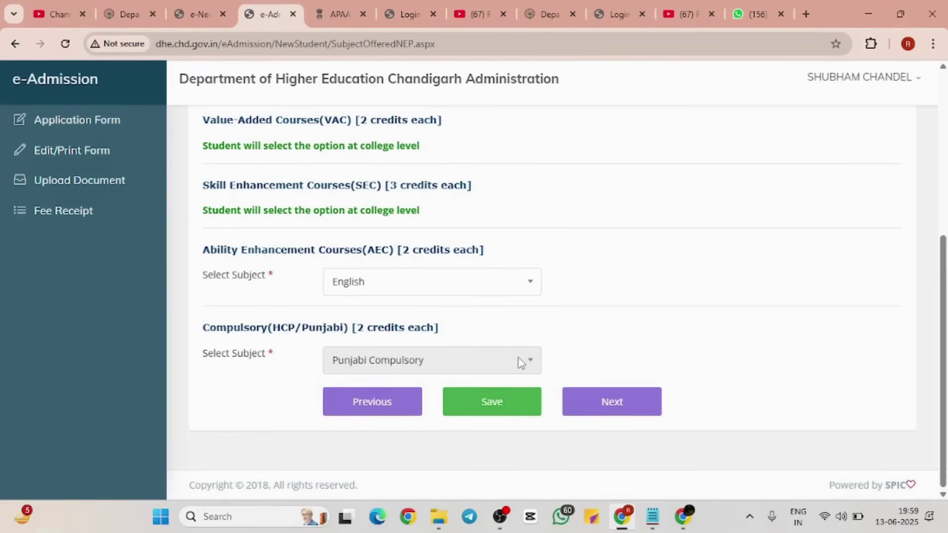
click(518, 405)
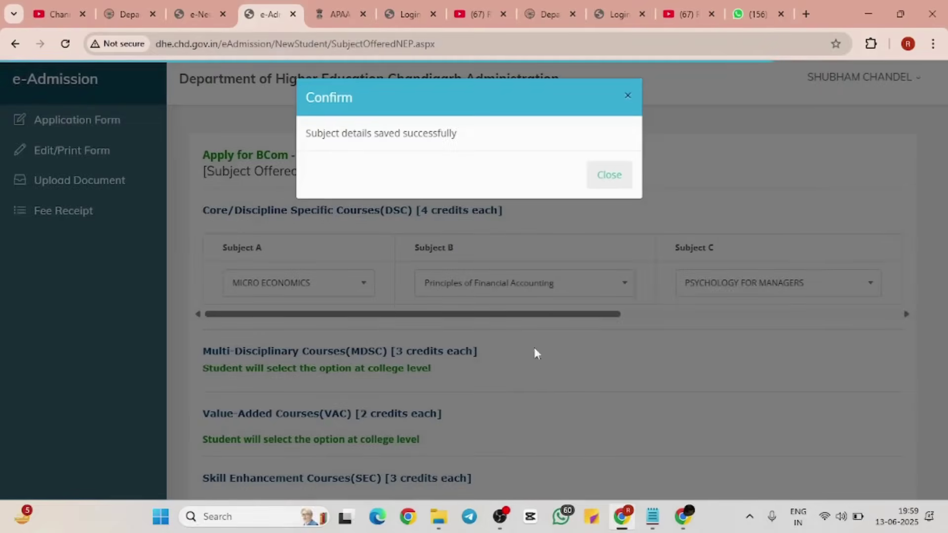
click(609, 184)
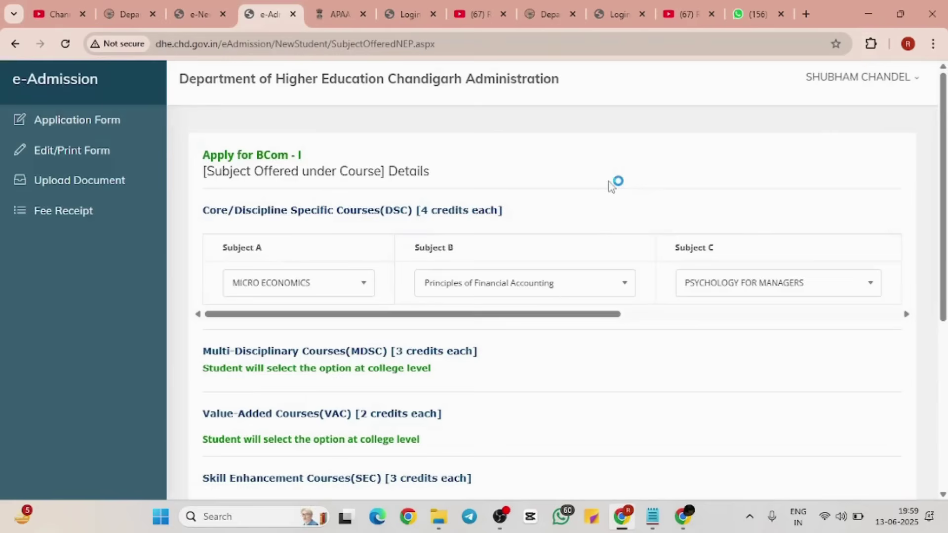
scroll(648, 345, down, 6)
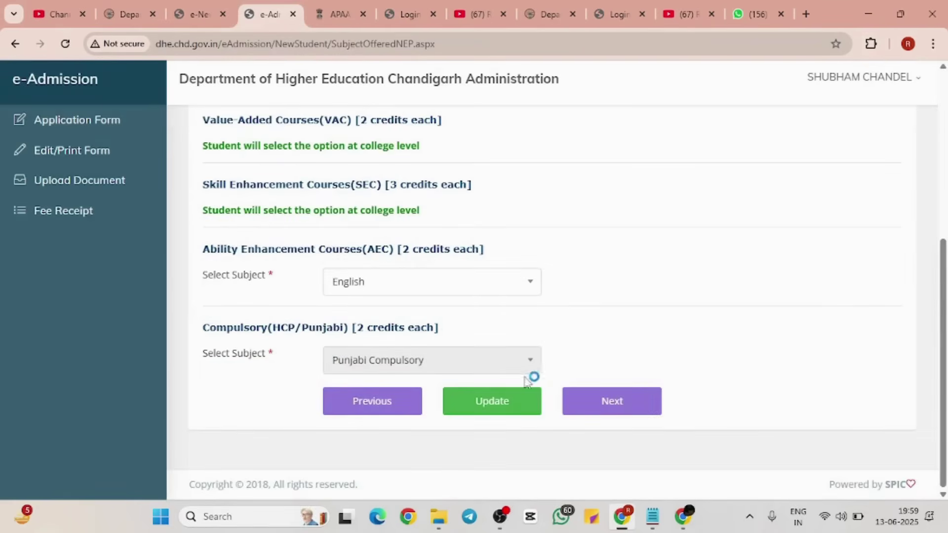
click(489, 402)
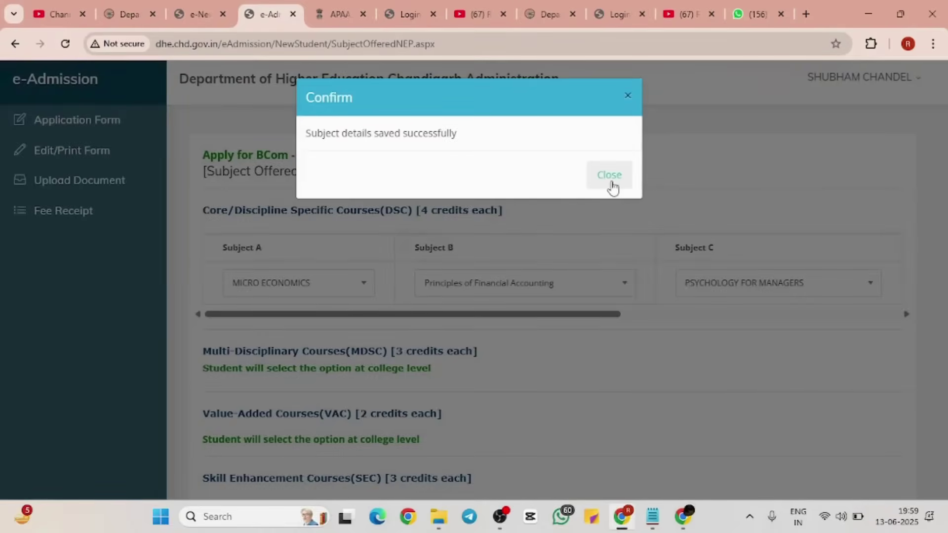
click(611, 183)
scroll(642, 306, down, 6)
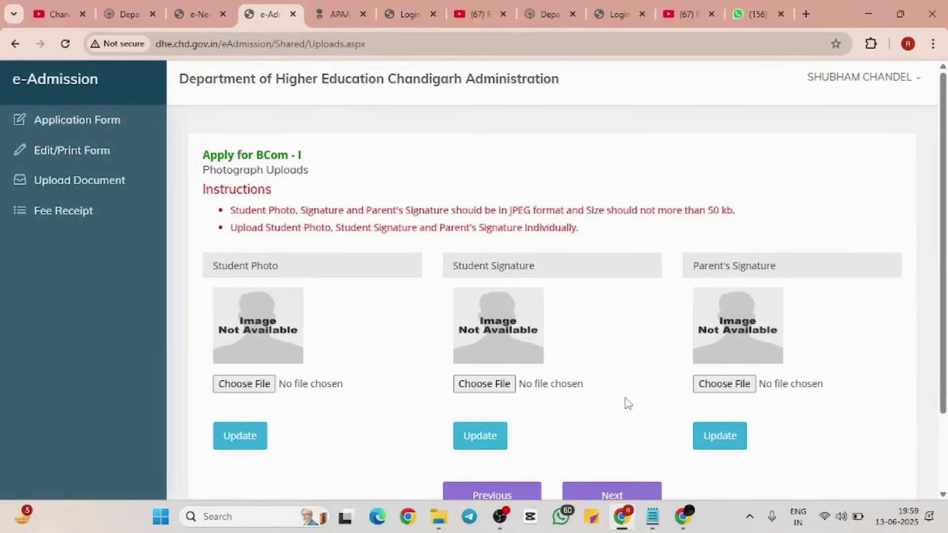
Step: Try uploading PM MODI (1).jpg as the student photo and dismiss the over-50 KB rejection
scroll(627, 401, down, 2)
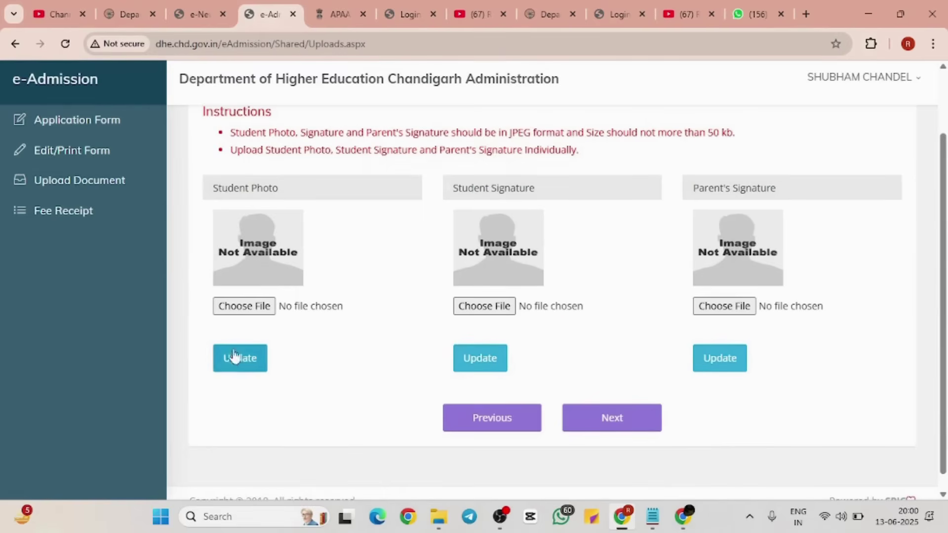
click(249, 309)
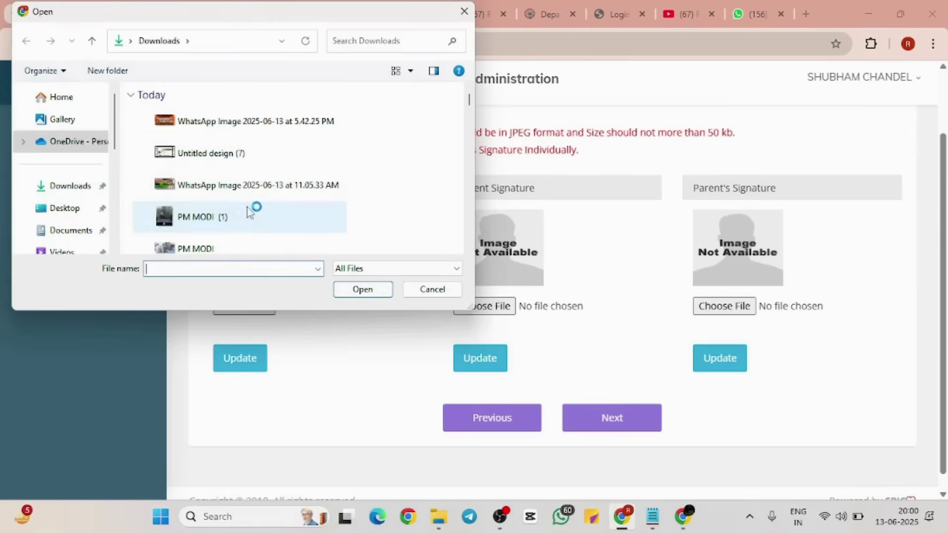
click(244, 220)
click(362, 290)
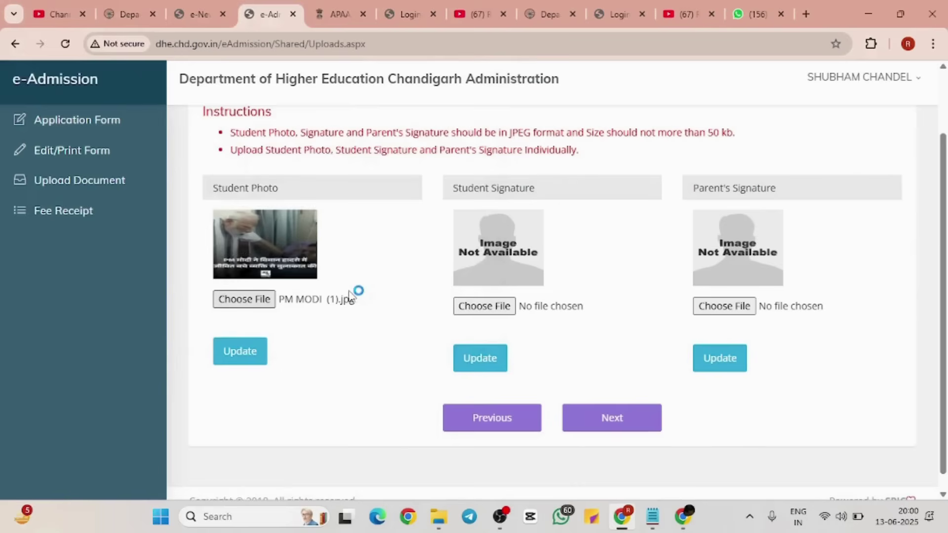
click(223, 361)
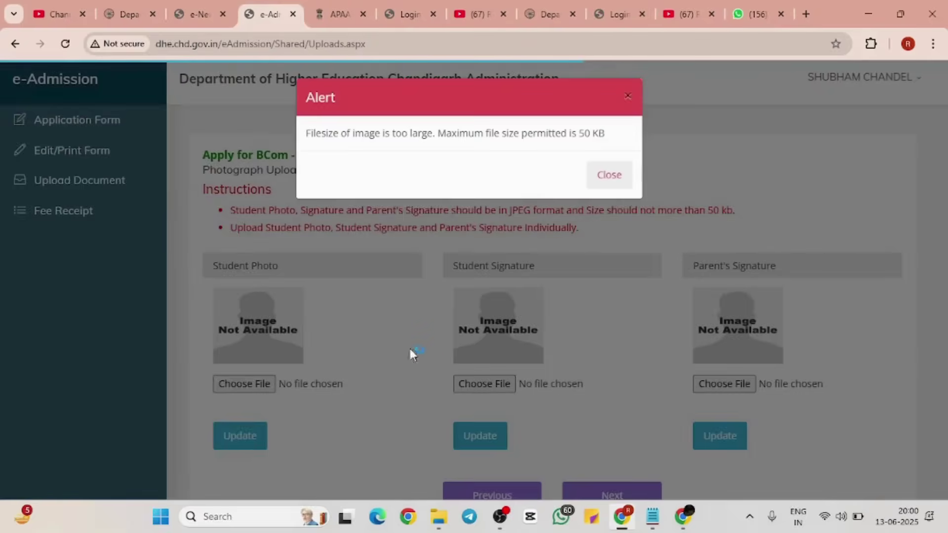
click(610, 175)
Step: Load the Pi7 compress-image page in a new tab and set the target size to 50 Kb
click(806, 14)
text(in)
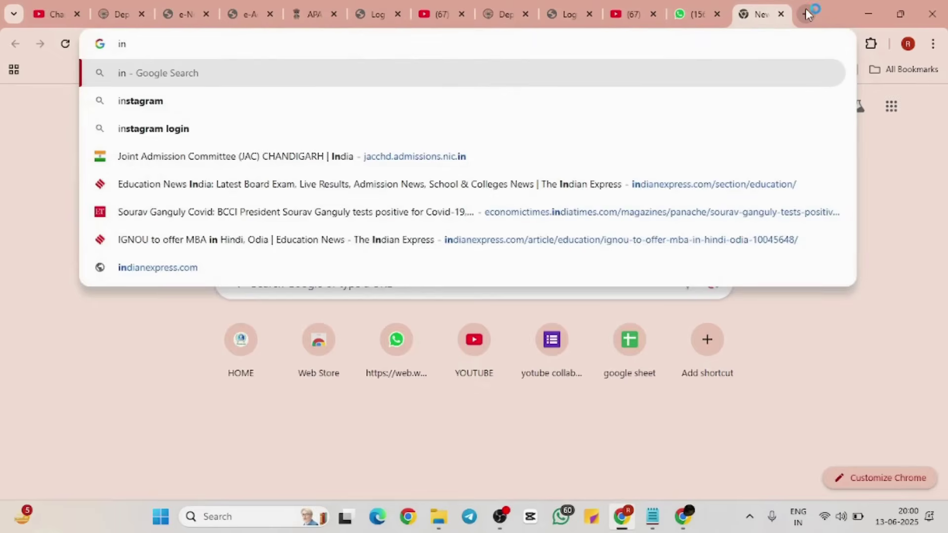
key(BackSpace)
text(mage)
key(Return)
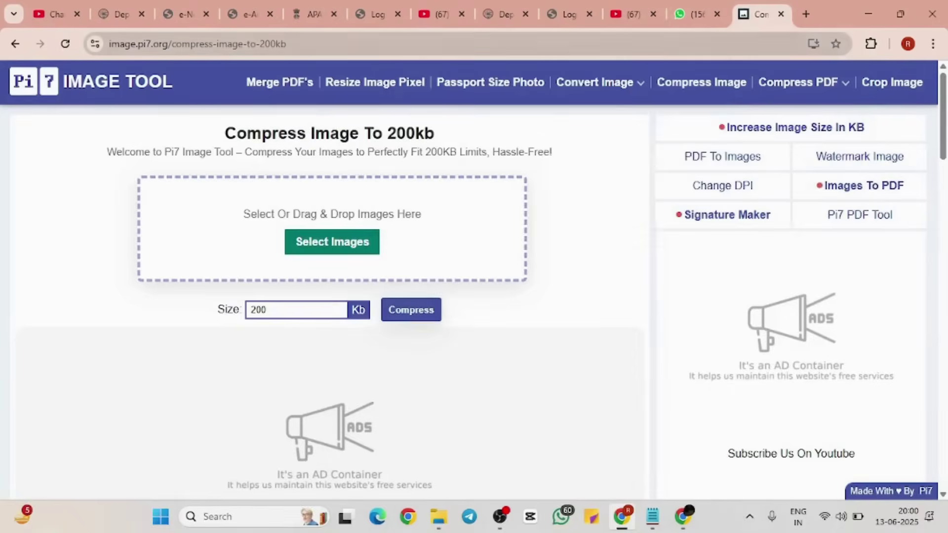
key(BackSpace)
key(BackSpace)
text(50)
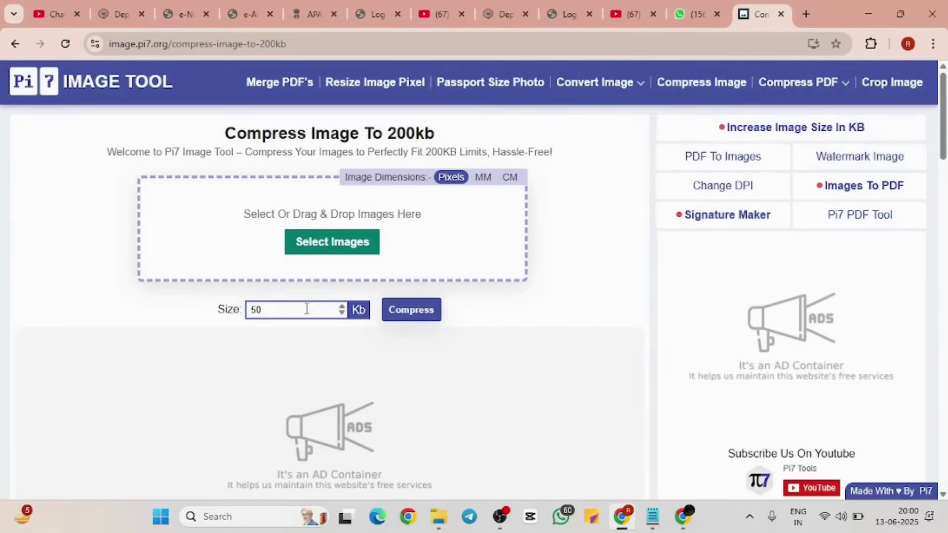
Step: Compress the PM MODI image to 48Kb and download it as PMMODI.jpg
click(327, 256)
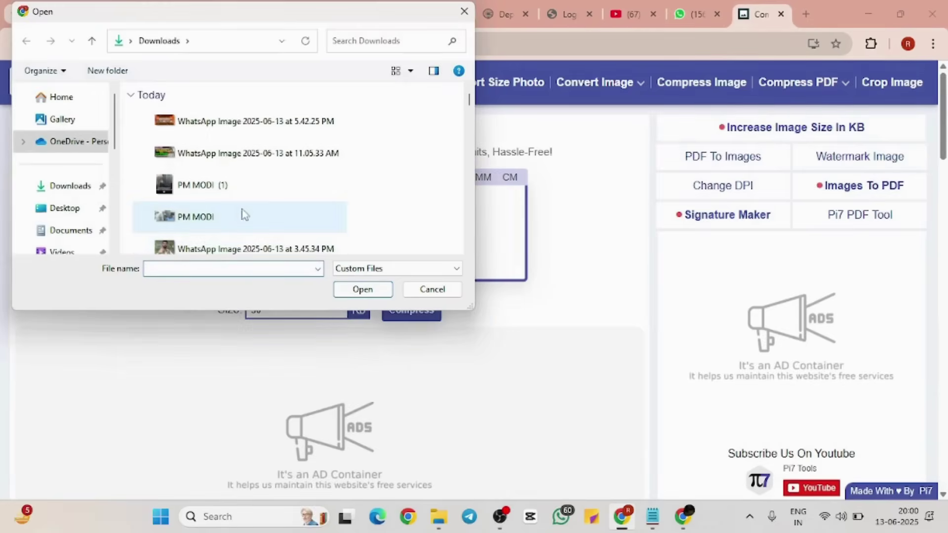
click(240, 213)
click(363, 289)
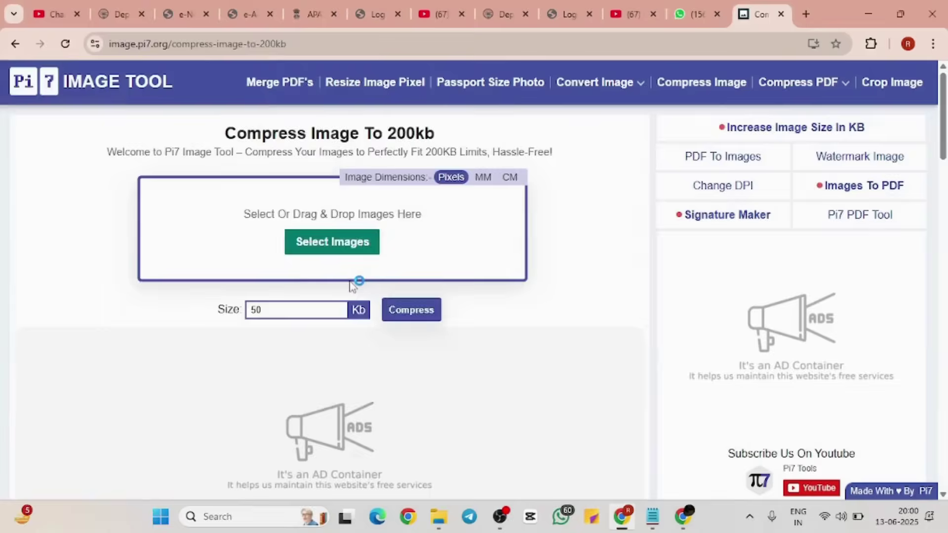
click(400, 395)
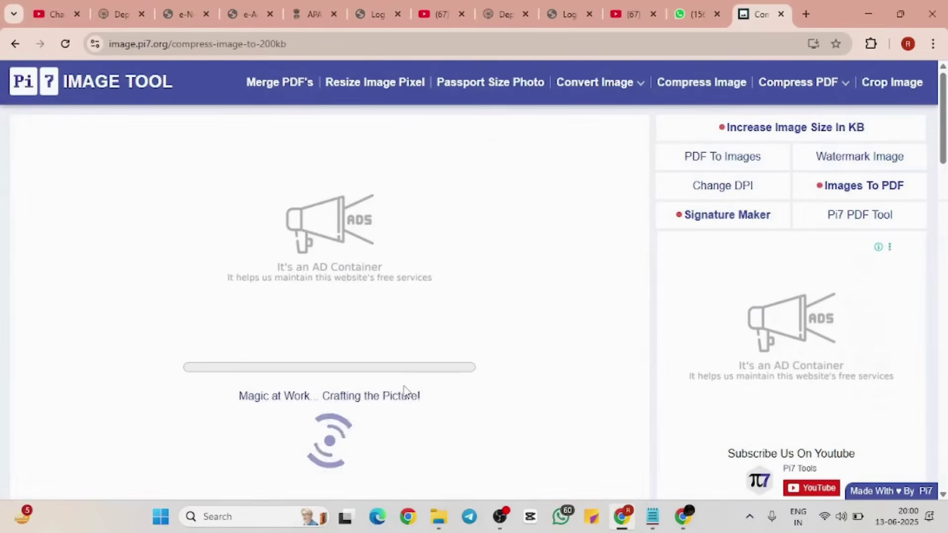
scroll(405, 391, down, 4)
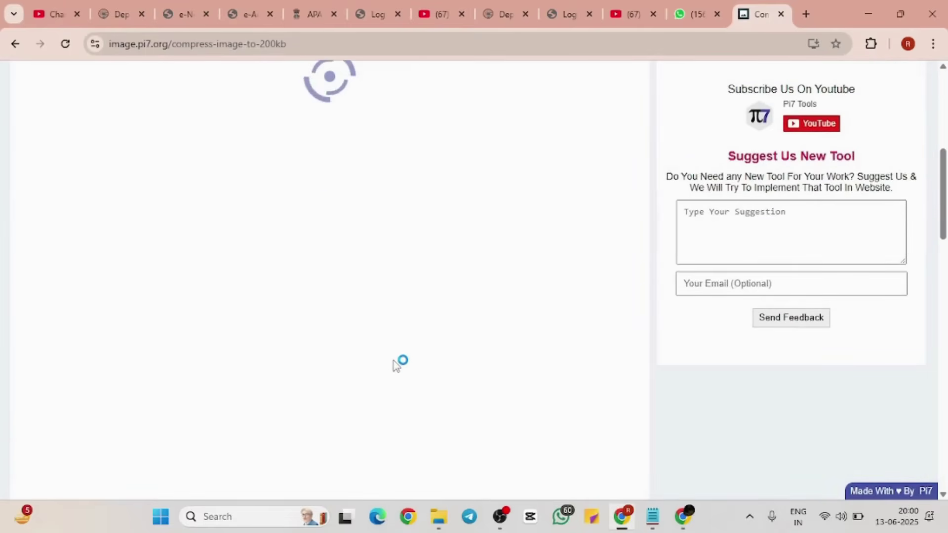
scroll(393, 350, down, 3)
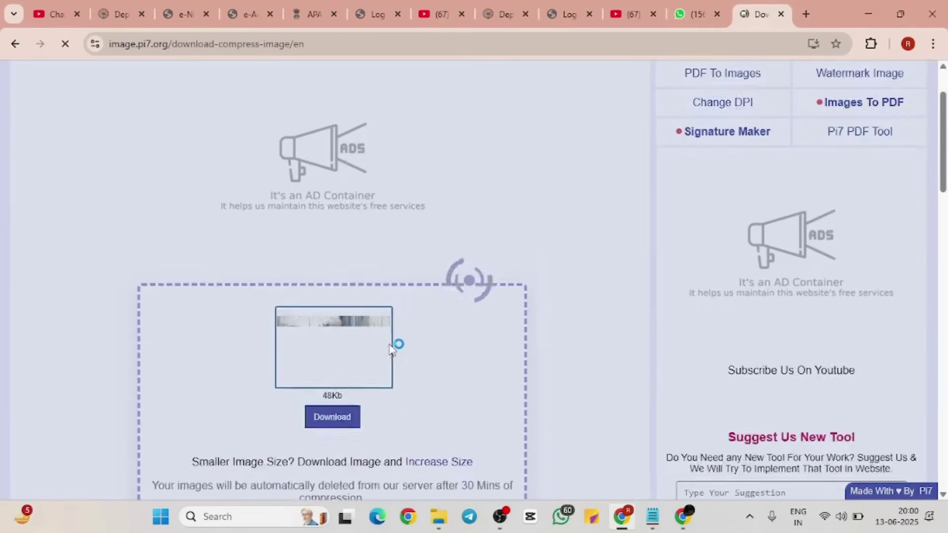
click(340, 364)
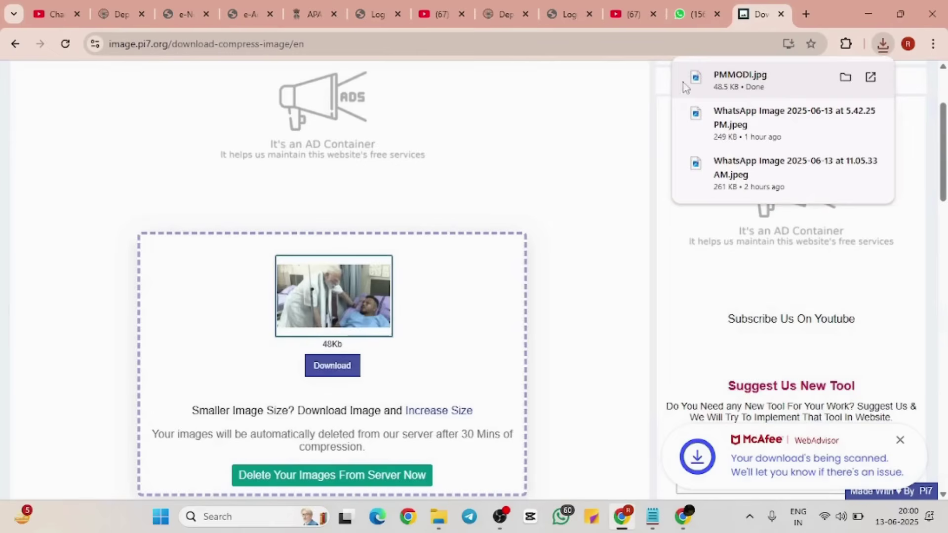
click(247, 7)
Step: Upload PMMODI.jpg as the student photo and close the confirmation
click(260, 382)
click(258, 121)
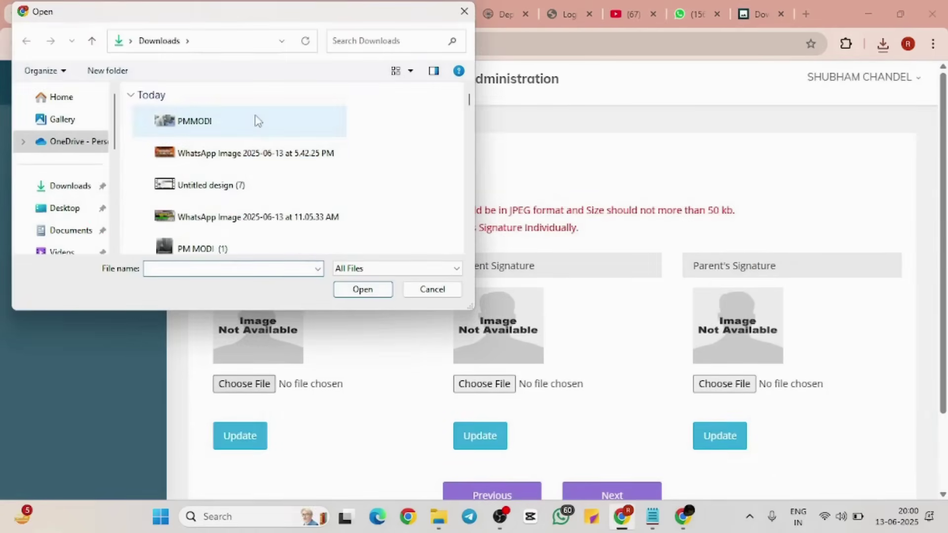
click(362, 289)
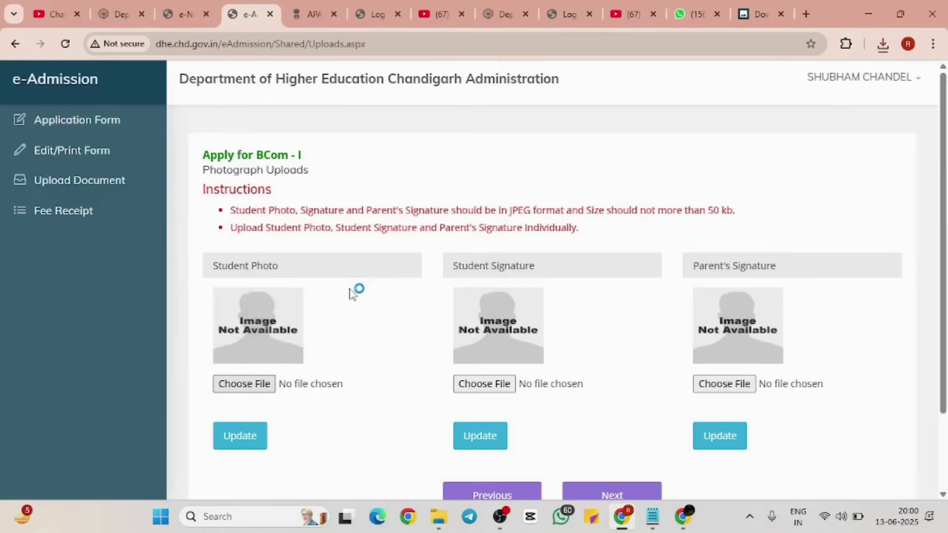
click(240, 439)
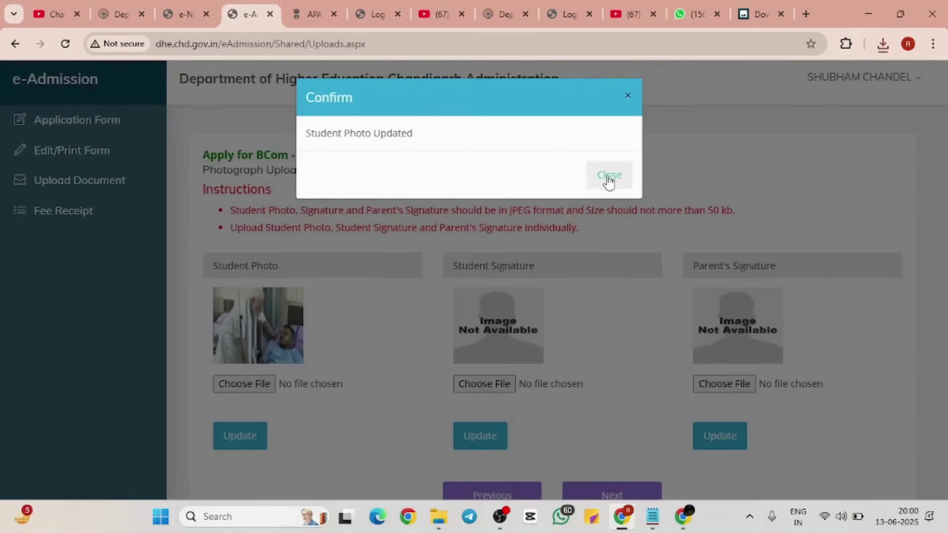
click(610, 176)
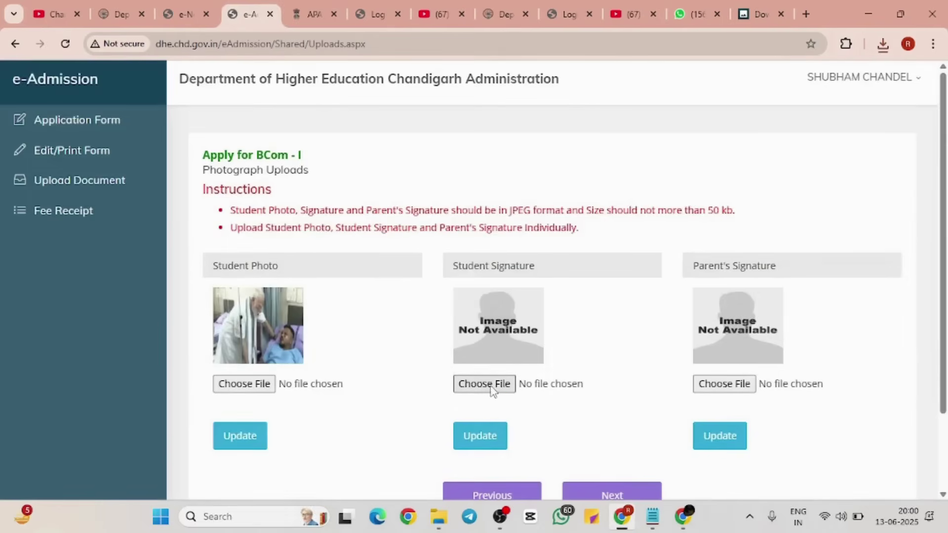
Step: Upload PMMODI.jpg as the student signature and close the confirmation
click(492, 389)
click(336, 121)
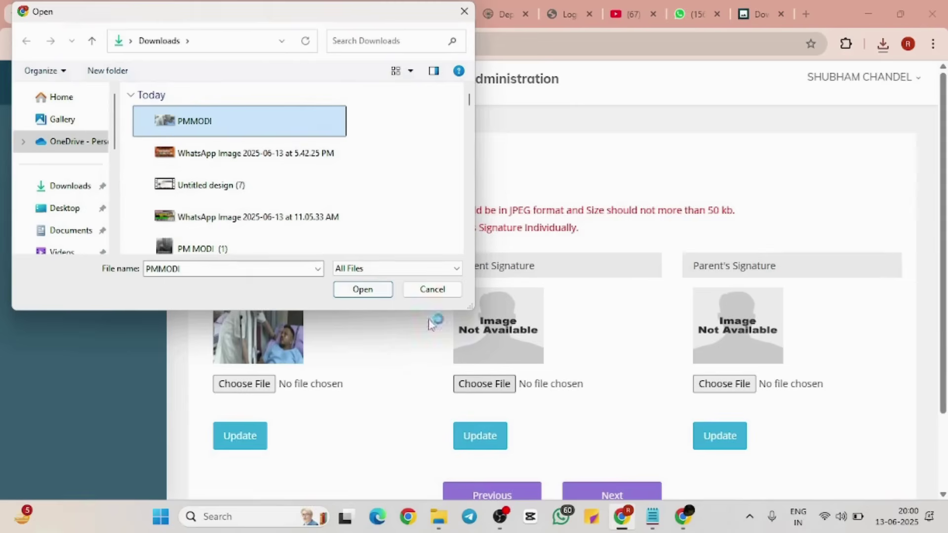
click(361, 290)
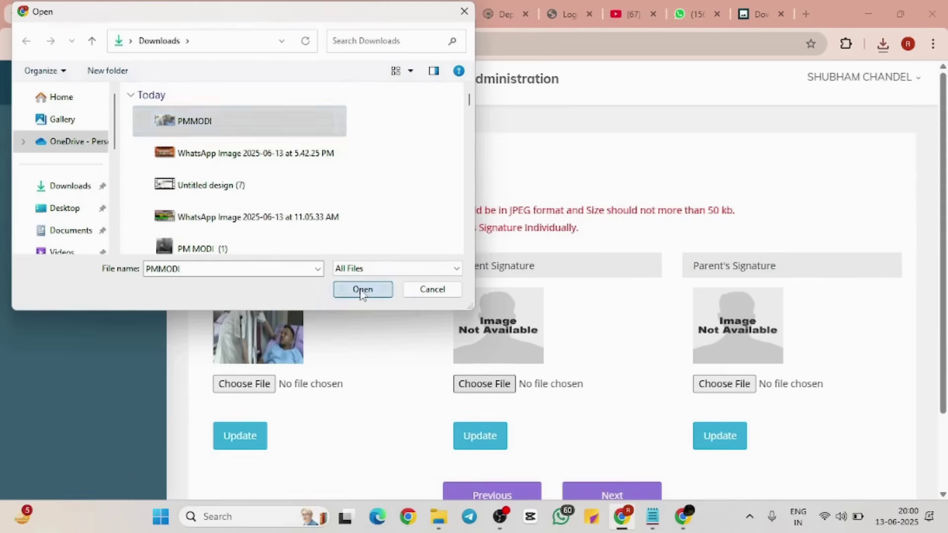
click(463, 437)
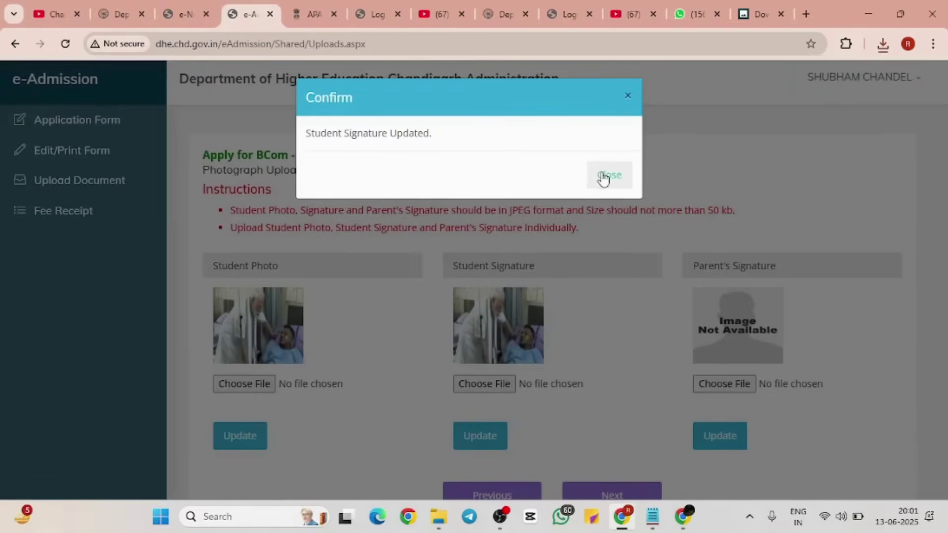
click(594, 173)
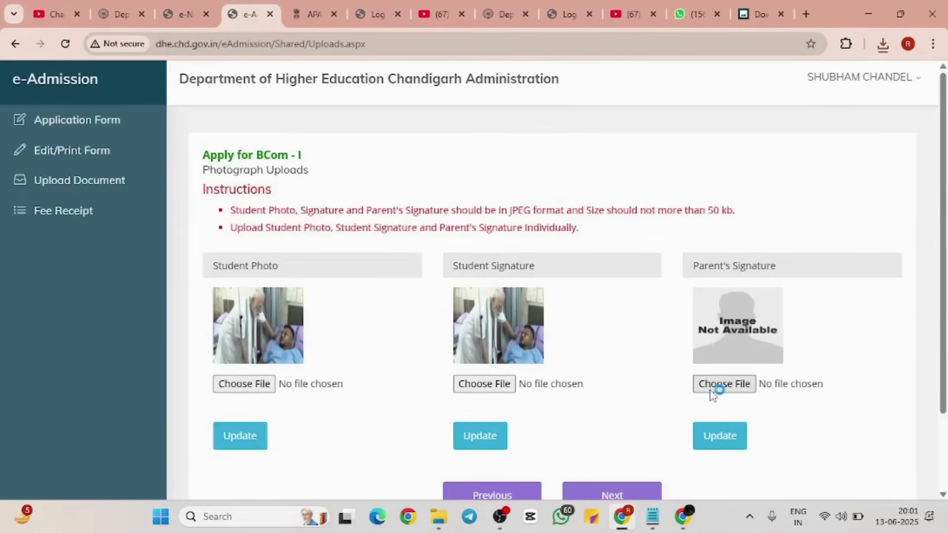
Step: Upload PMMODI.jpg as the parent's signature, then continue to Document Uploads
click(243, 121)
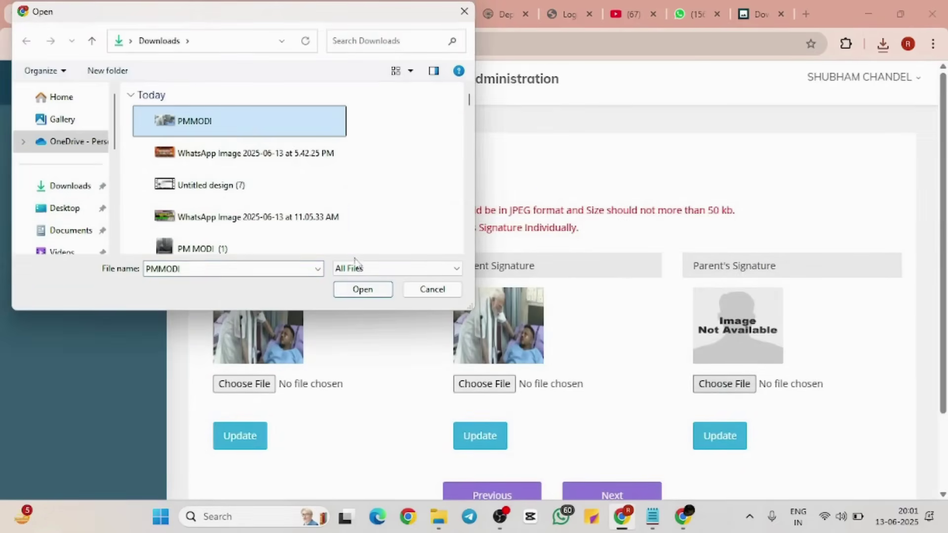
click(363, 289)
click(740, 437)
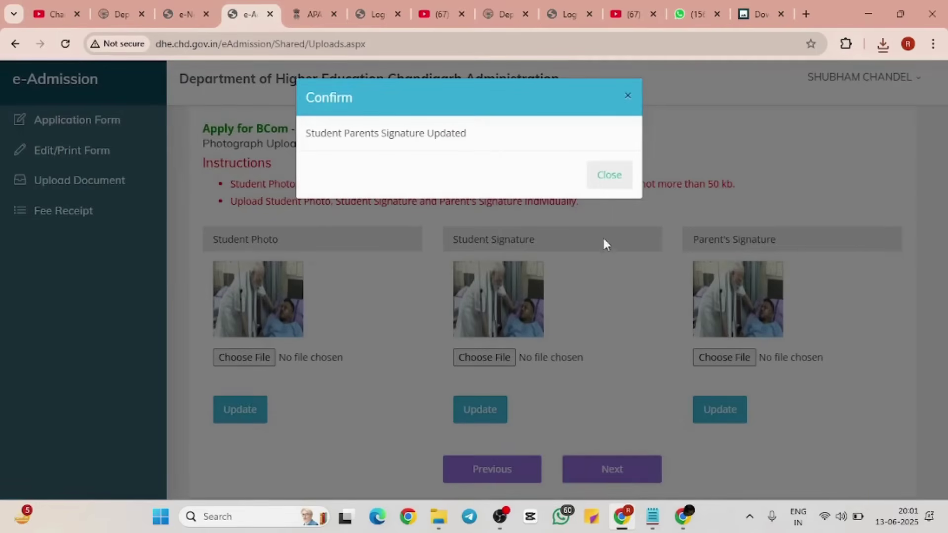
click(608, 175)
scroll(637, 360, down, 2)
click(603, 407)
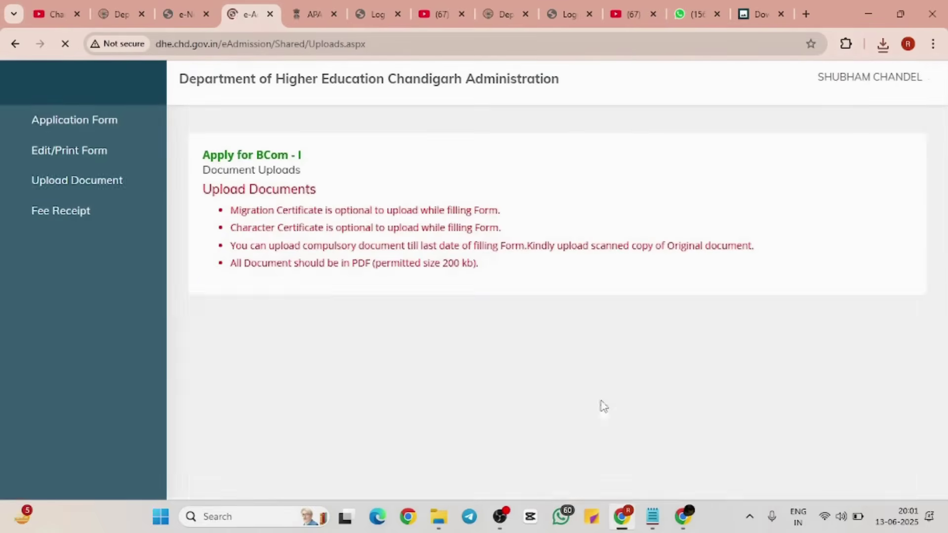
Step: Read through the document upload instructions on the page
scroll(603, 402, down, 2)
scroll(602, 402, down, 1)
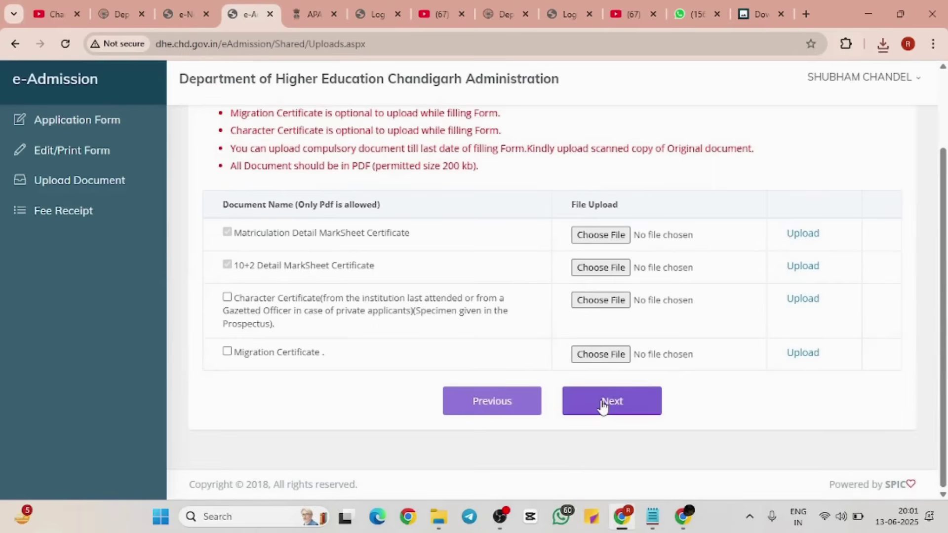
scroll(546, 317, up, 2)
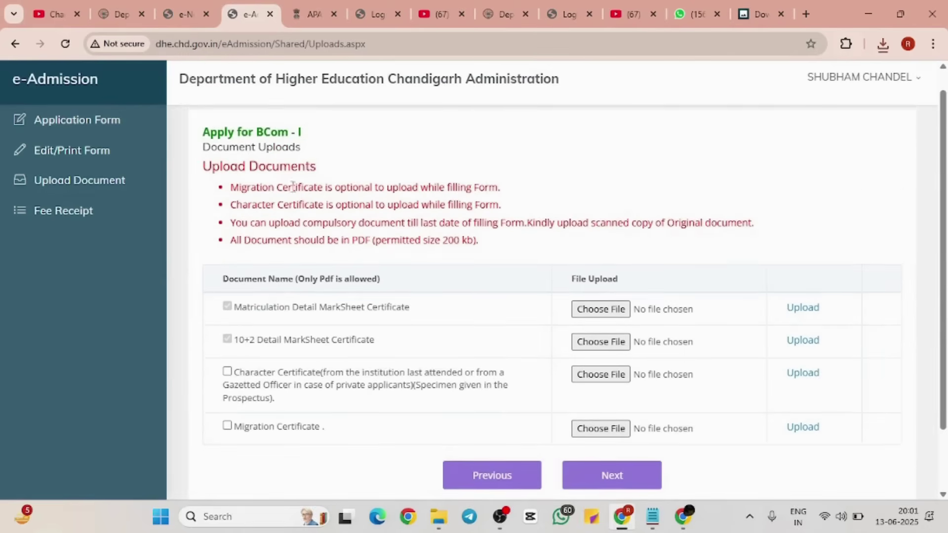
drag(233, 187, 725, 243)
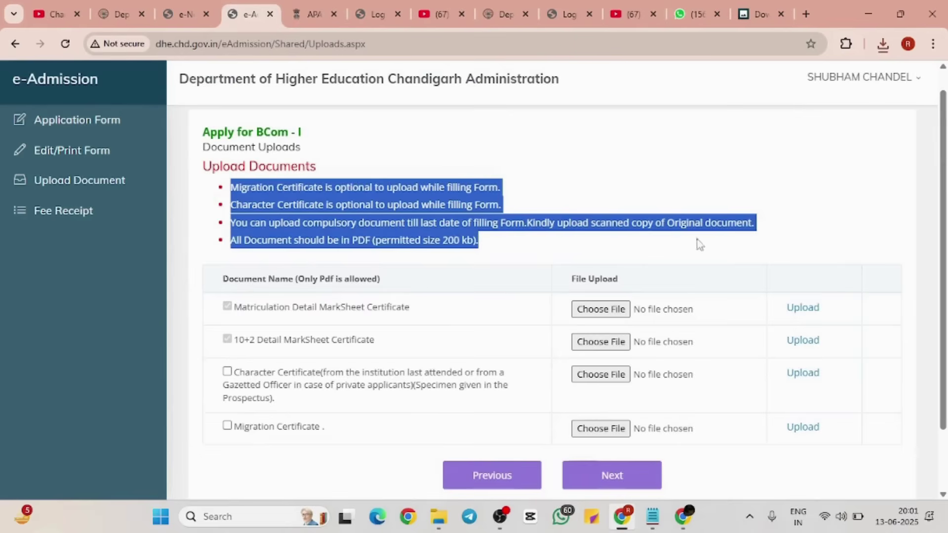
click(619, 247)
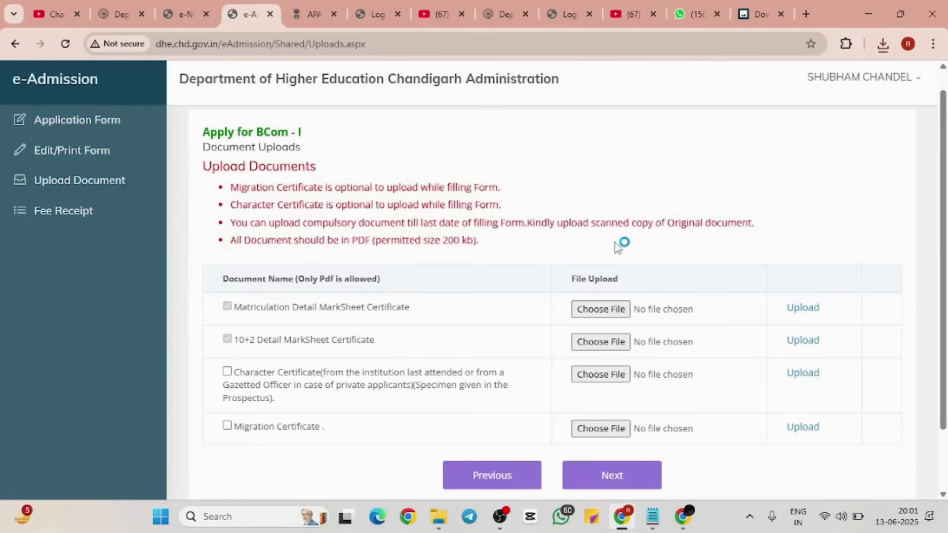
scroll(617, 247, down, 2)
click(228, 297)
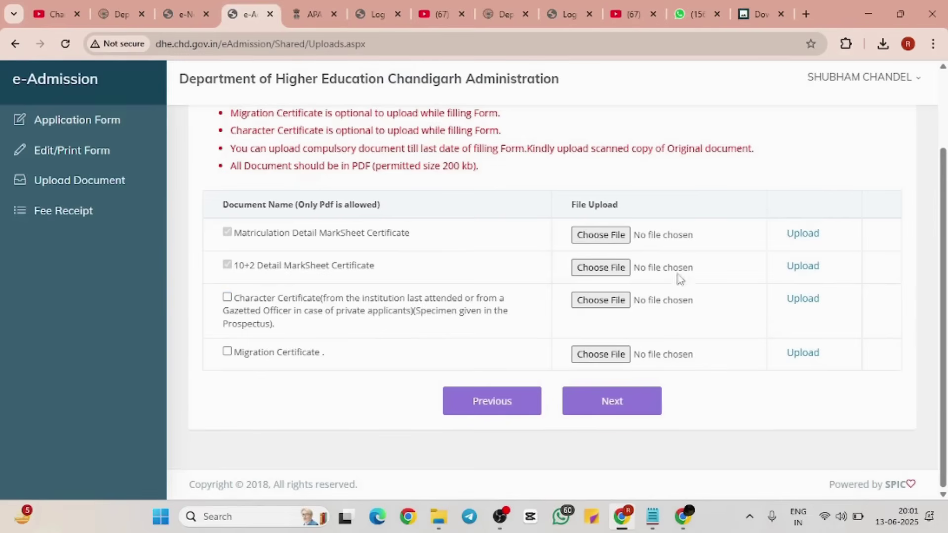
Step: Attempt to upload IN TRANSIT.jpg as the matriculation marksheet and dismiss the PDF-only error
click(614, 237)
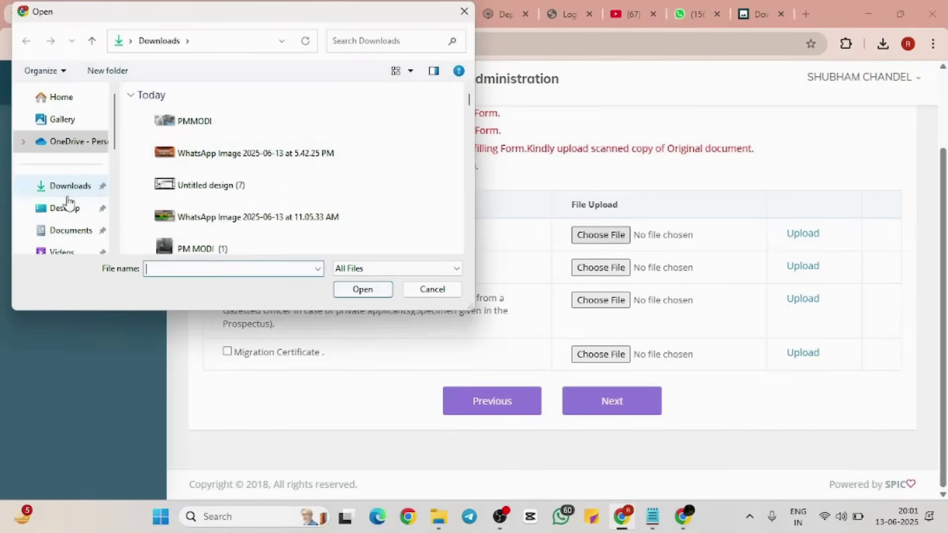
click(67, 197)
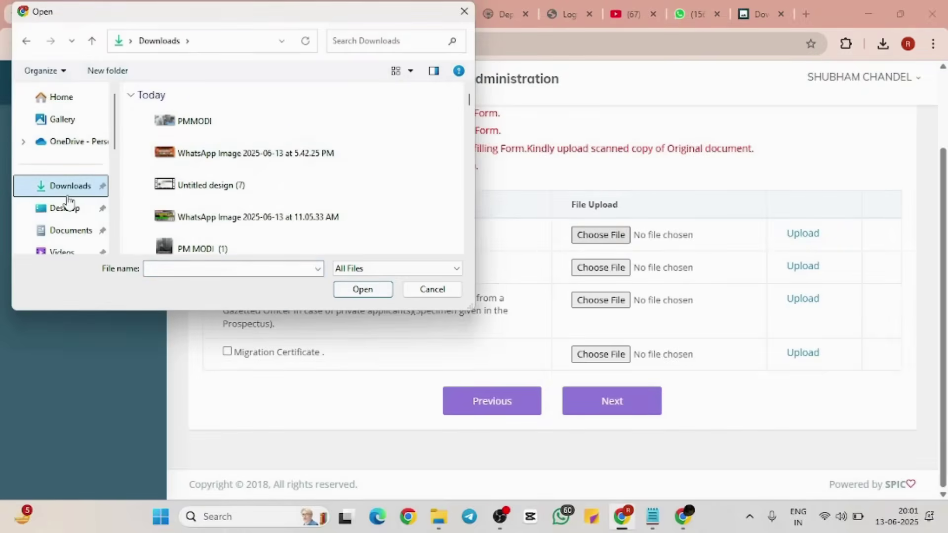
click(68, 231)
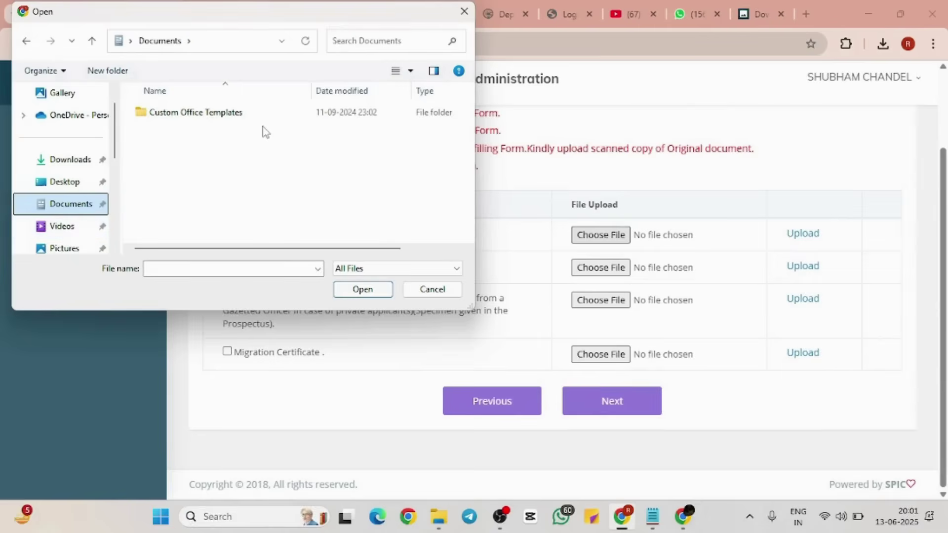
click(81, 162)
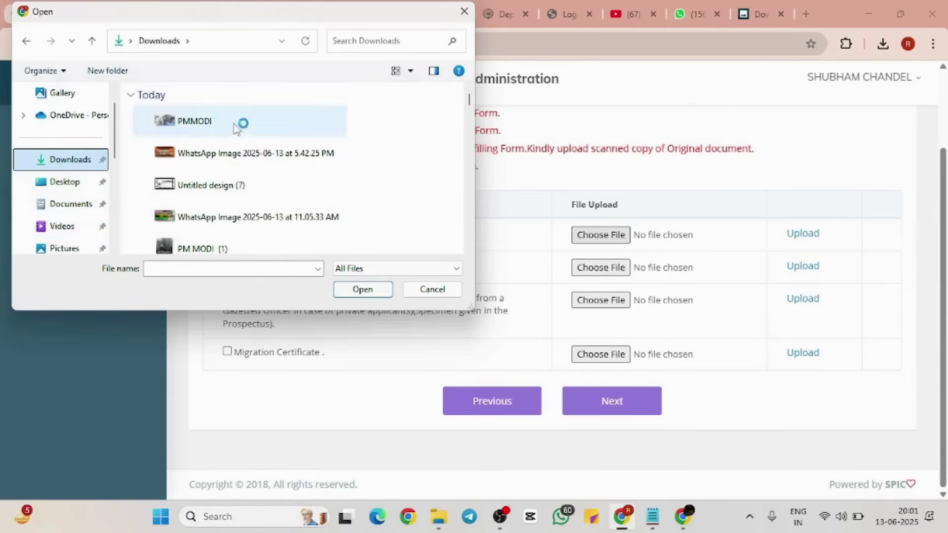
scroll(247, 172, down, 3)
scroll(258, 186, down, 3)
click(258, 187)
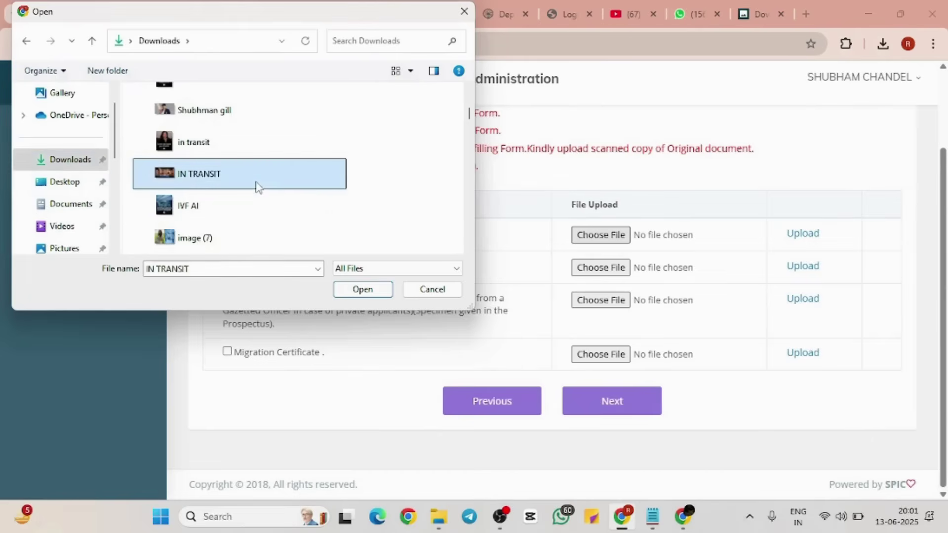
click(375, 292)
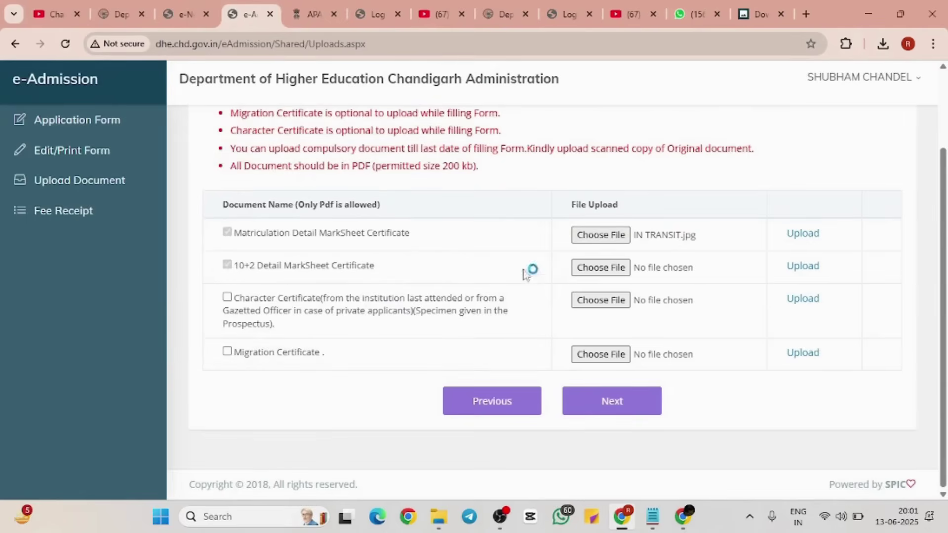
click(804, 233)
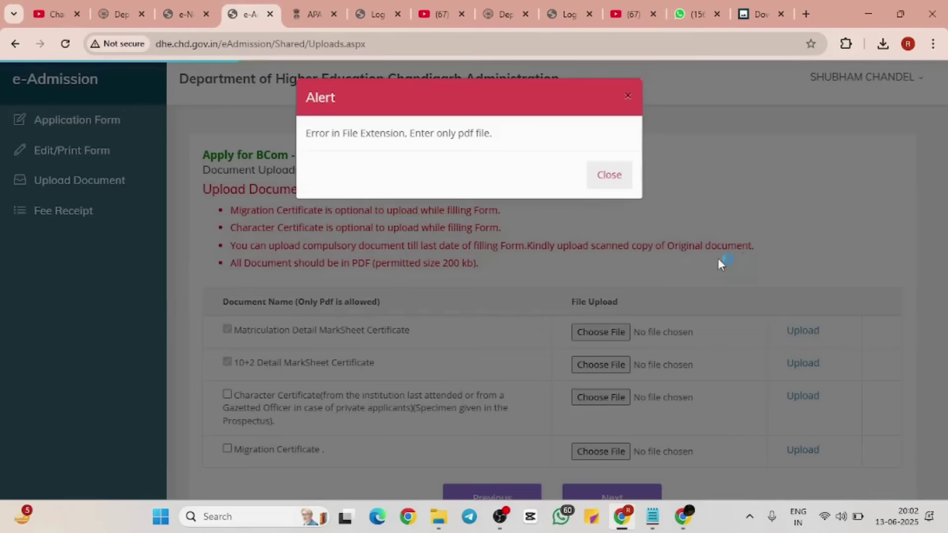
click(609, 175)
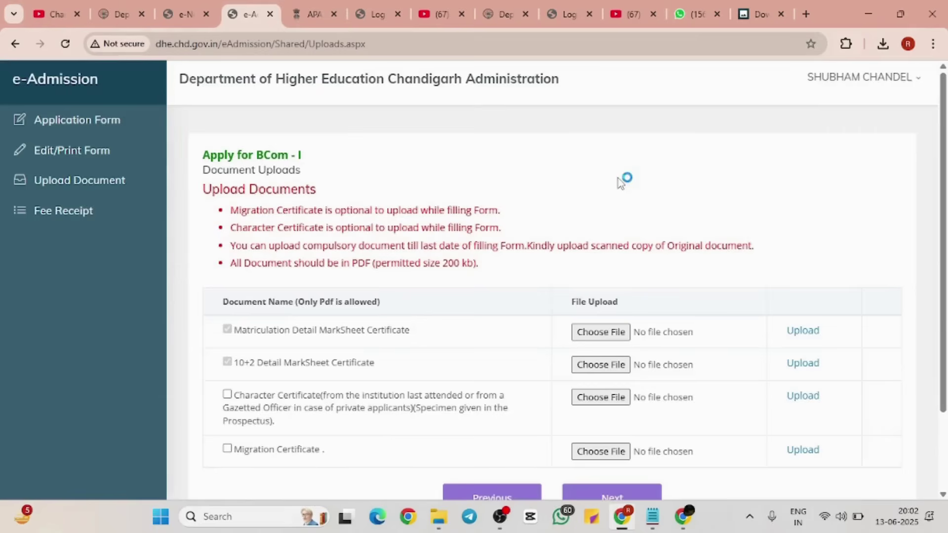
Step: Search 'dui puchd' in a new tab and open the Panjab University DUI Notice Board page
click(805, 15)
text(d)
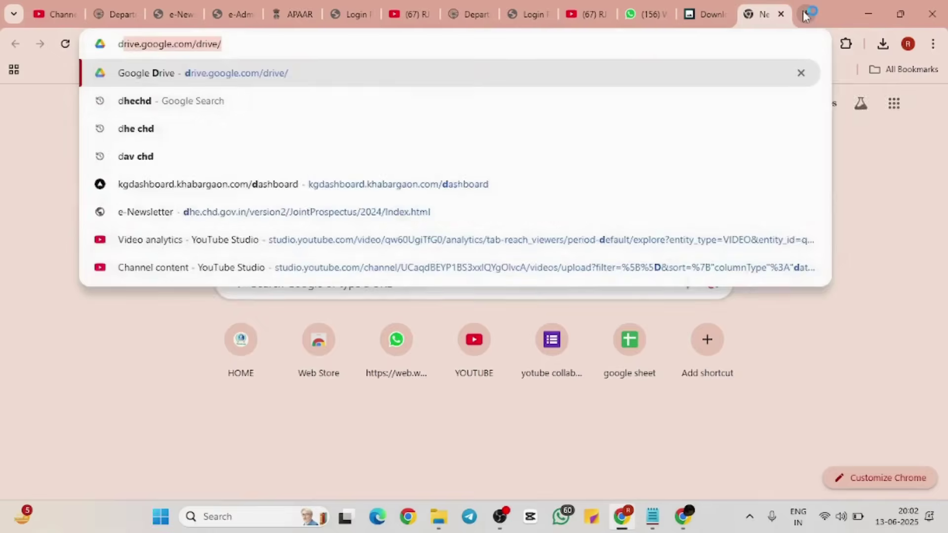
text(ui)
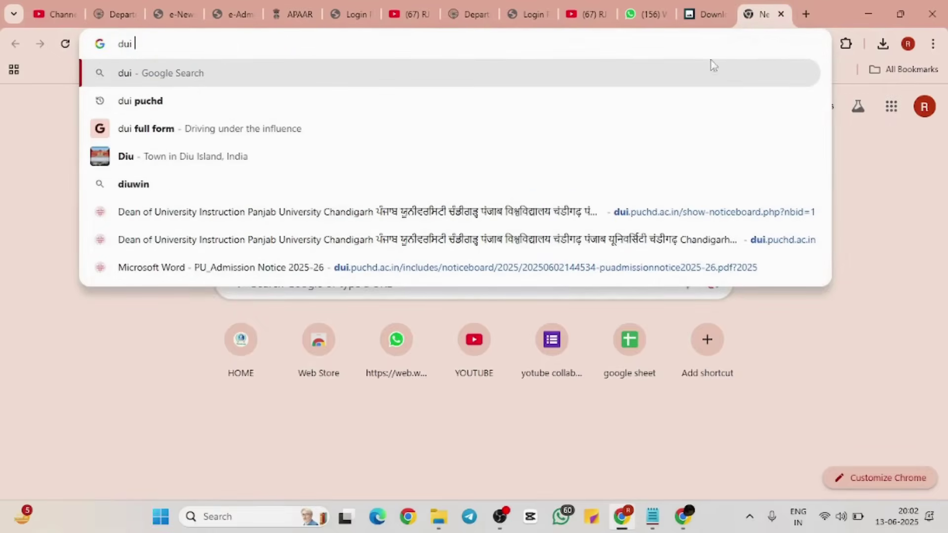
click(222, 101)
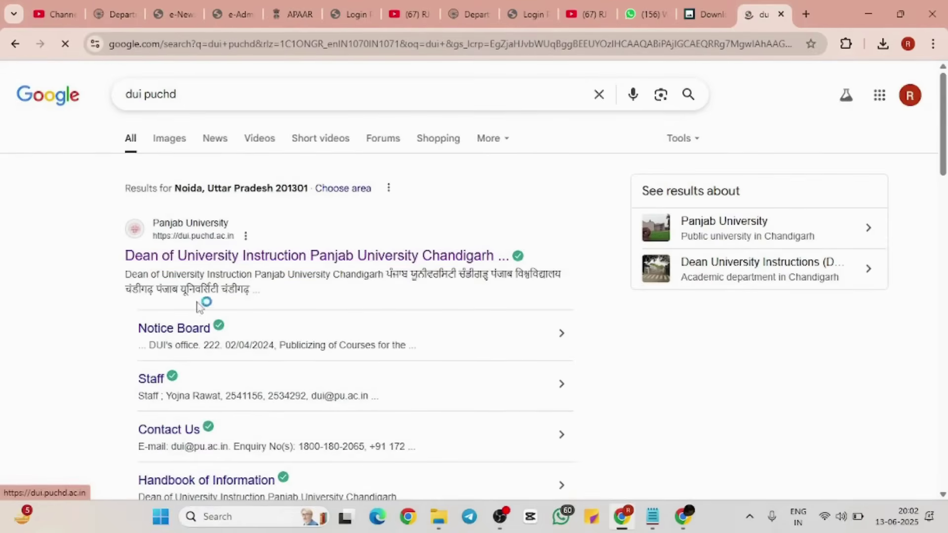
click(187, 335)
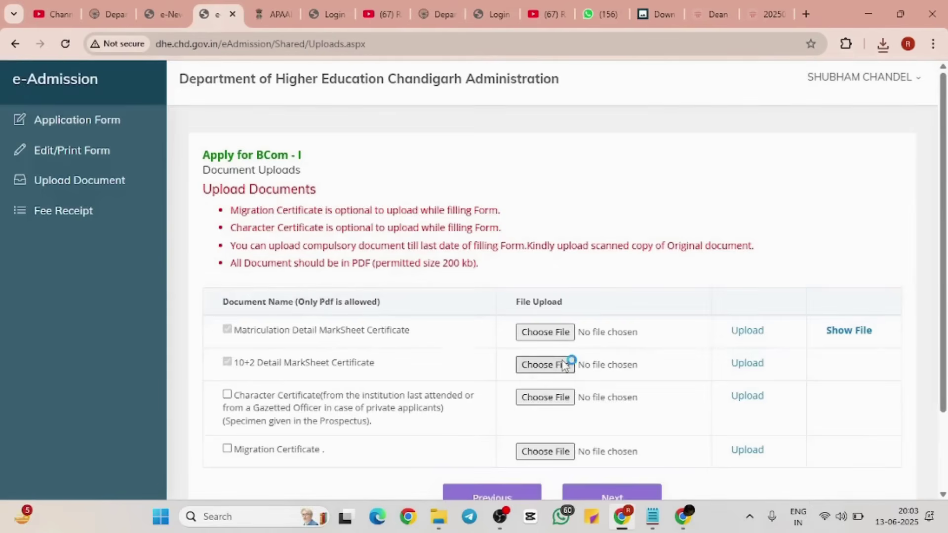
click(563, 363)
Step: Upload the 10+2 marksheet PDF from Downloads, dismiss the saved notice, and continue to college preferences
click(288, 123)
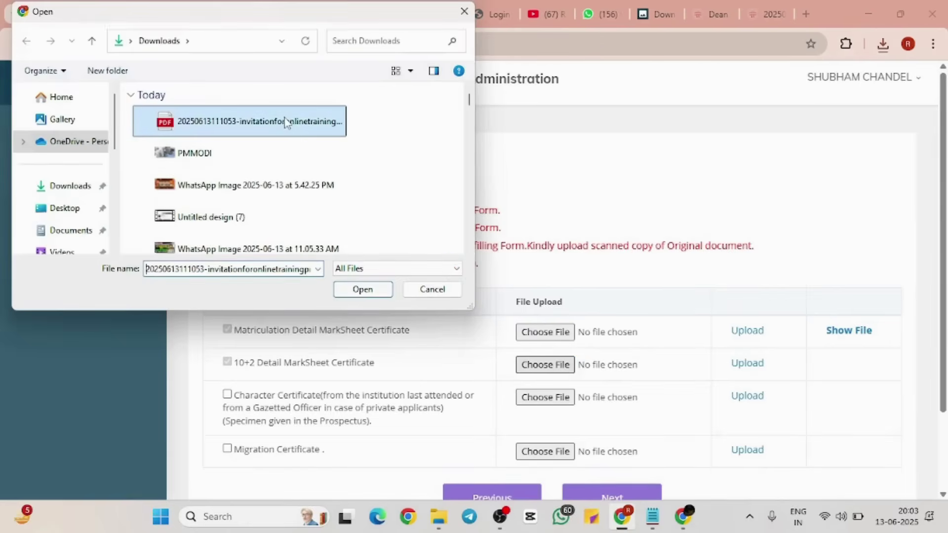
click(364, 291)
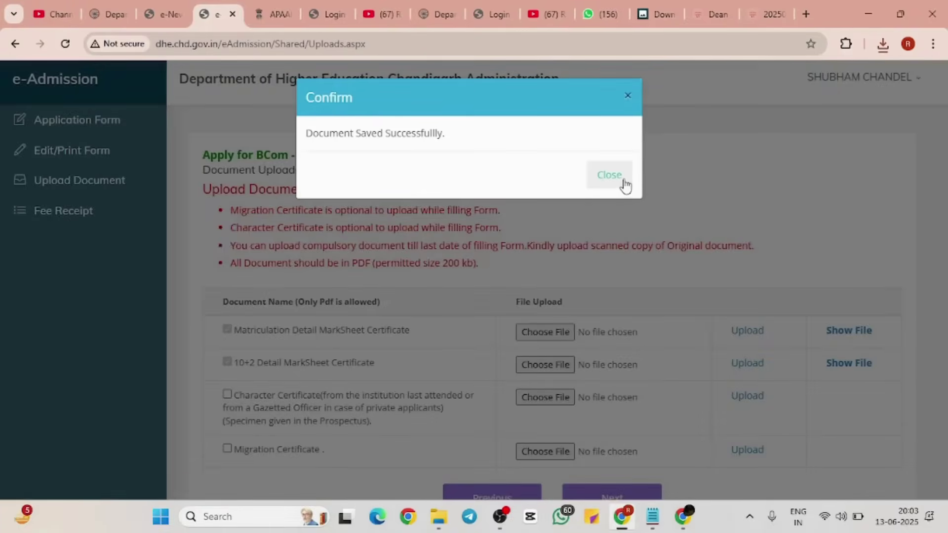
click(611, 175)
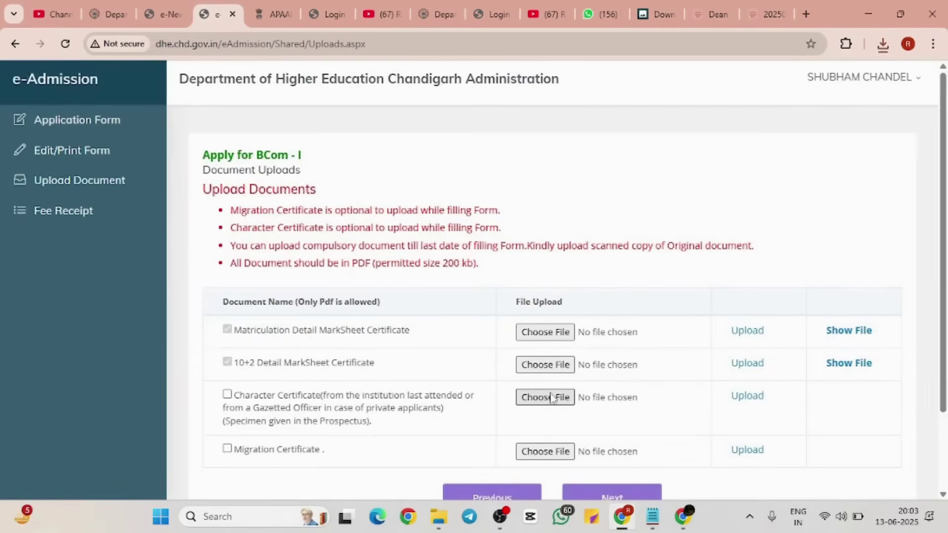
scroll(667, 390, down, 2)
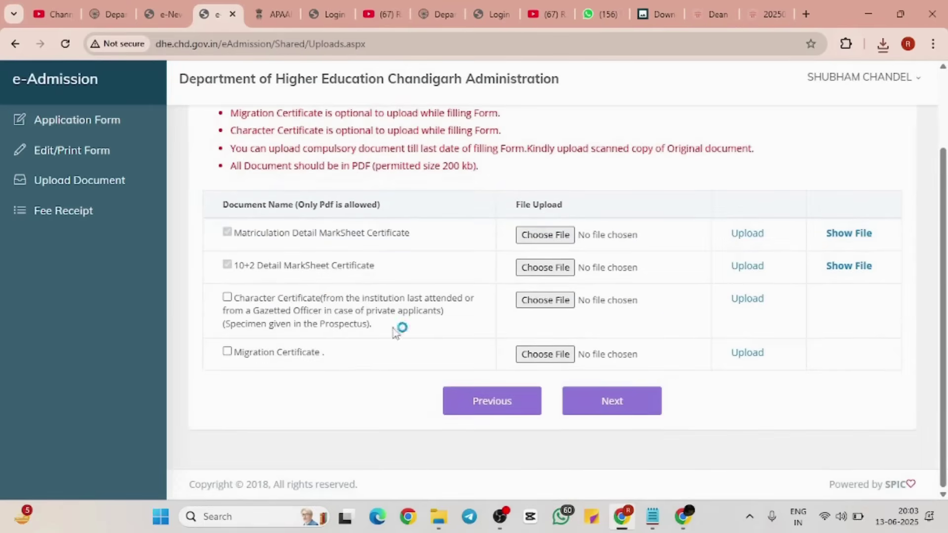
click(609, 412)
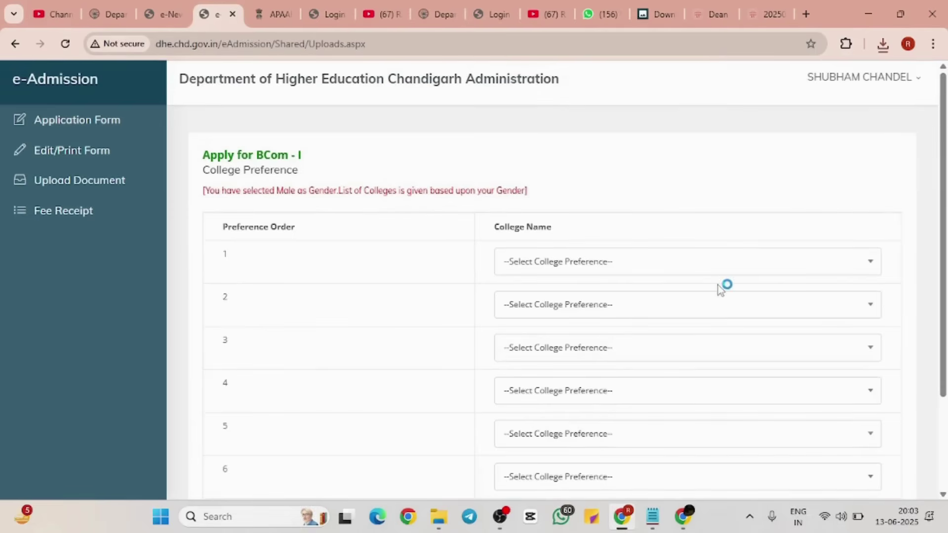
Step: Set preference 1 to PGGC-11 and preference 2 to Goswami Ganesh Dutta S.D. College
scroll(723, 286, down, 3)
scroll(721, 290, up, 3)
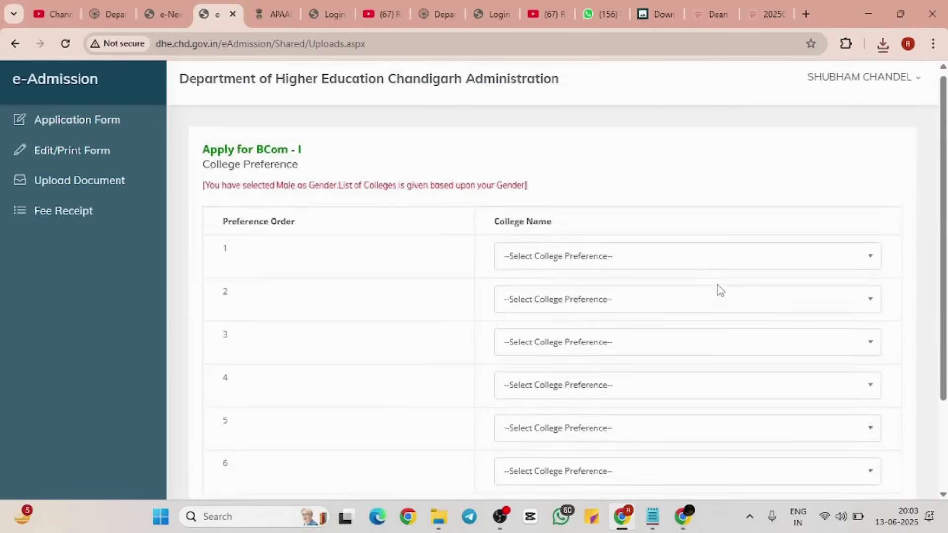
click(697, 268)
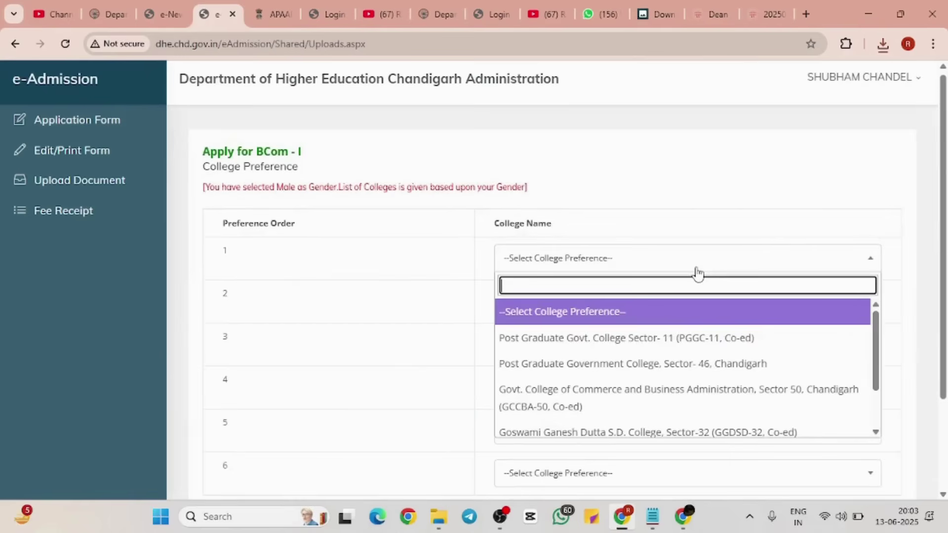
click(677, 342)
click(641, 307)
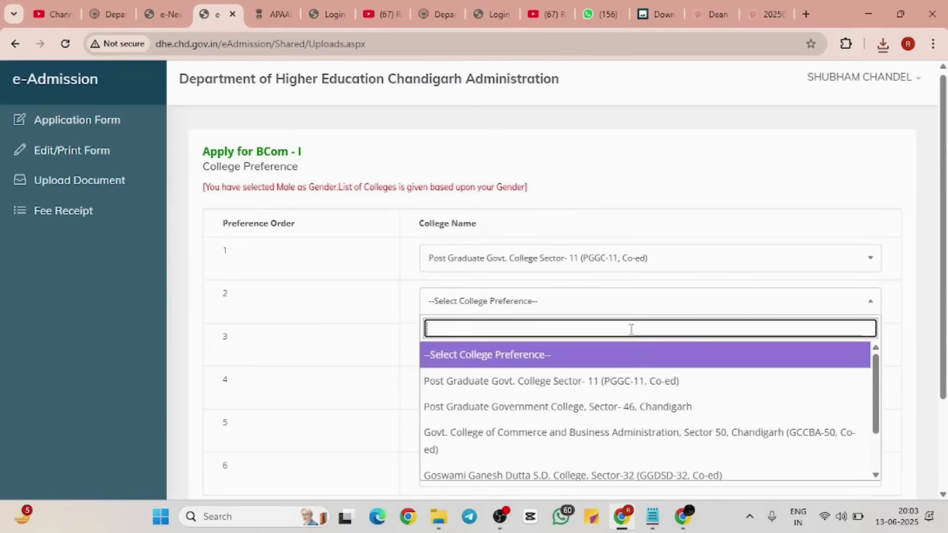
scroll(554, 492, down, 3)
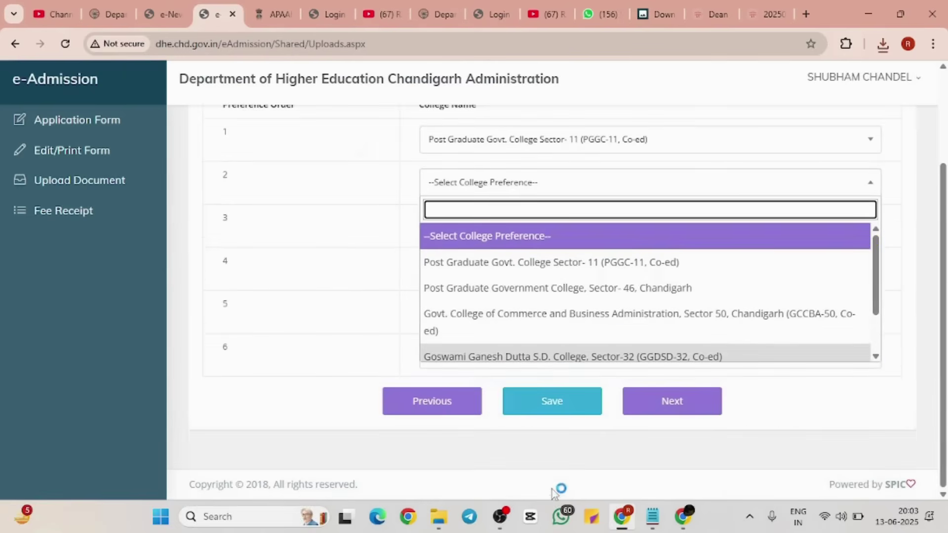
click(534, 359)
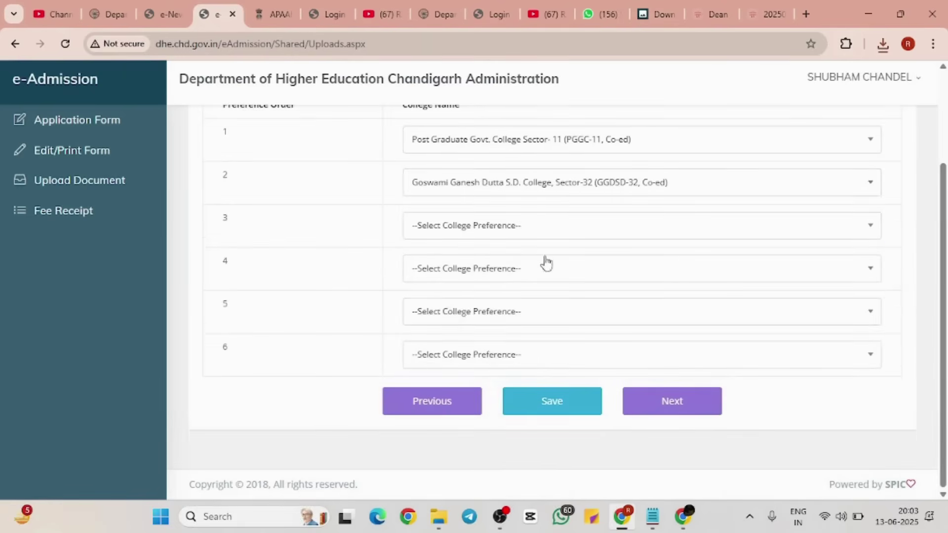
Step: Set preference 3 to GCCBA-50 and preference 4 to PG Government College Sector-46
click(531, 232)
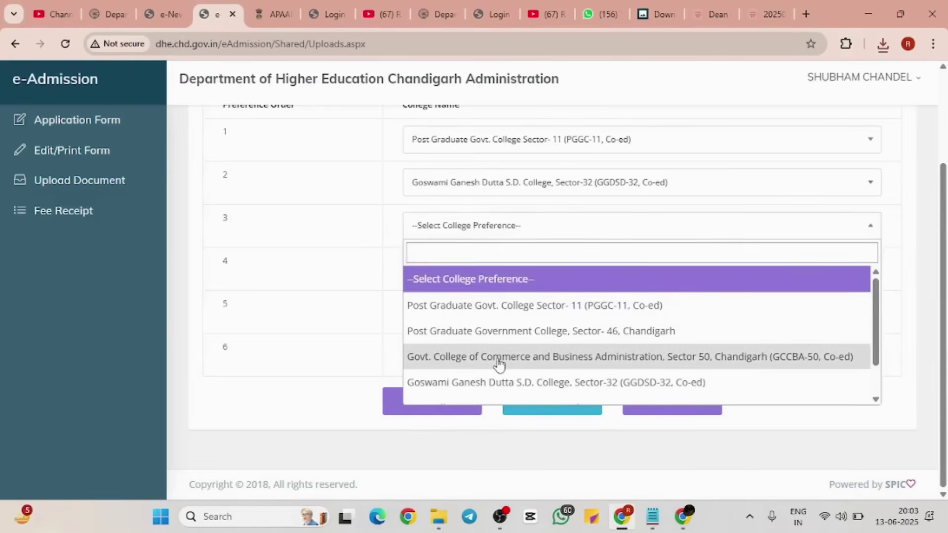
click(502, 360)
click(506, 286)
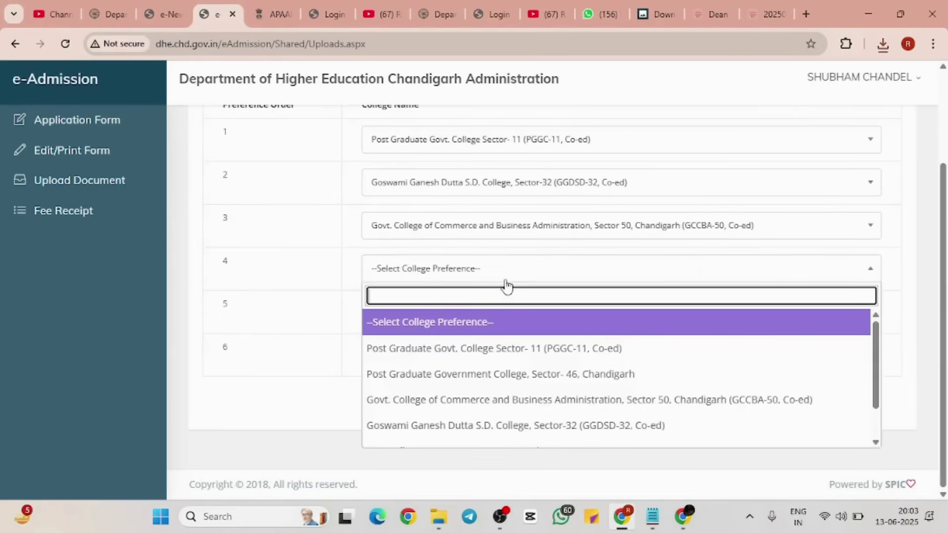
click(478, 376)
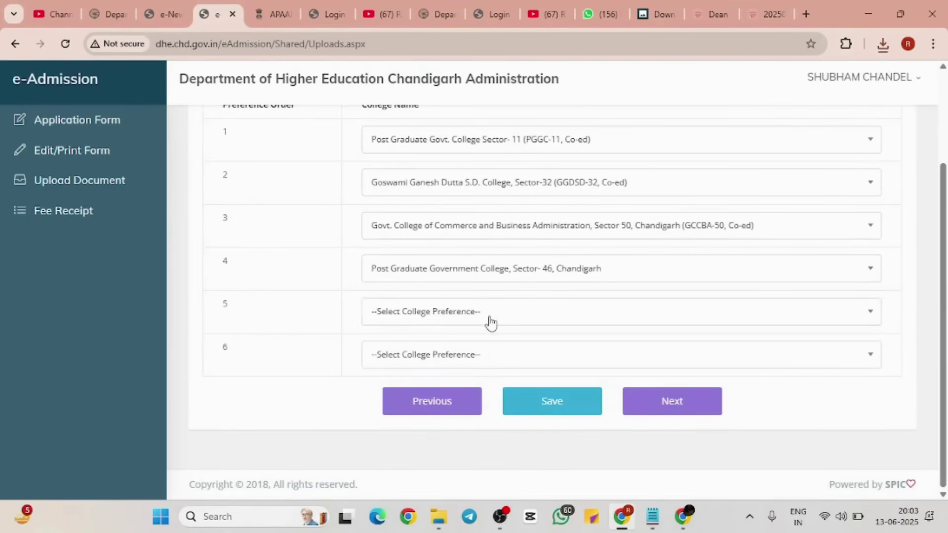
Step: Set preference 5, first to GCCBA-50, then changing it to DAV College, Sector 10
click(490, 323)
scroll(497, 417, down, 1)
click(500, 417)
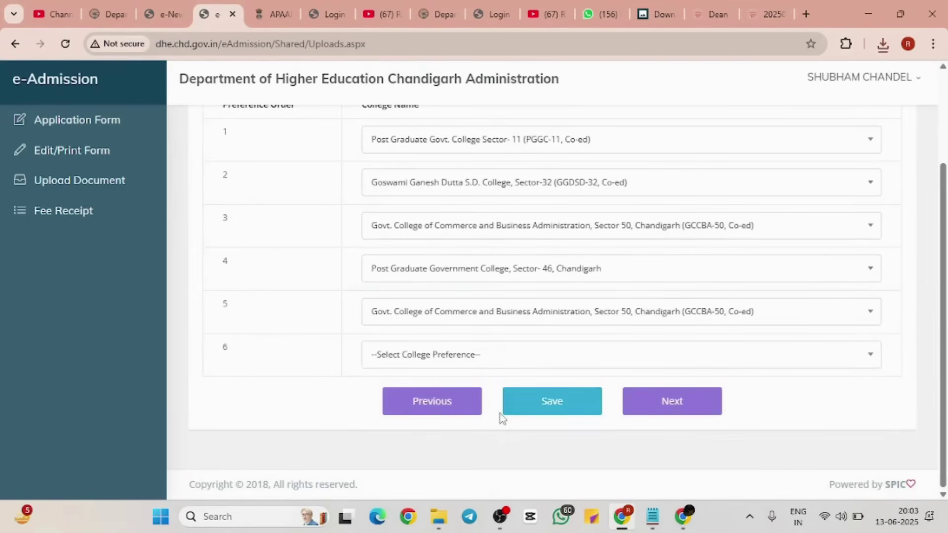
click(704, 312)
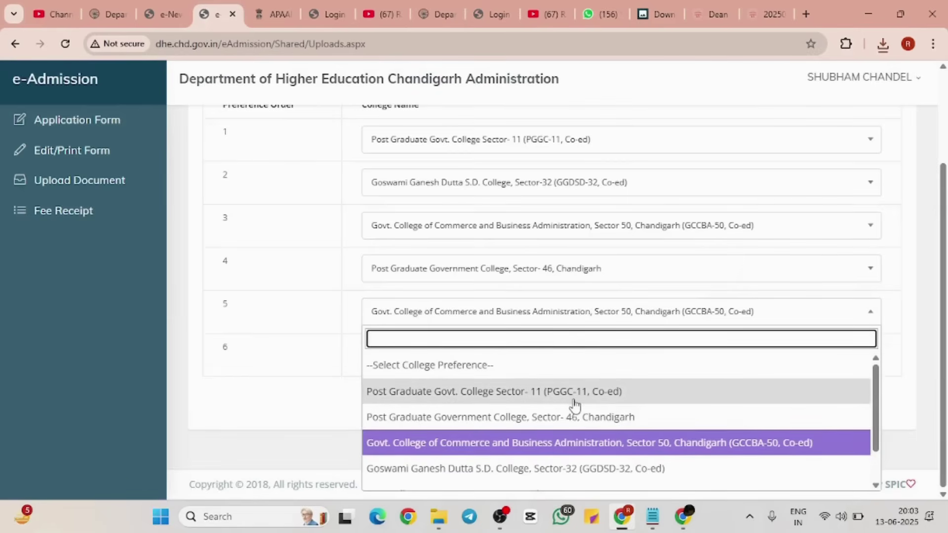
scroll(574, 405, down, 1)
click(528, 455)
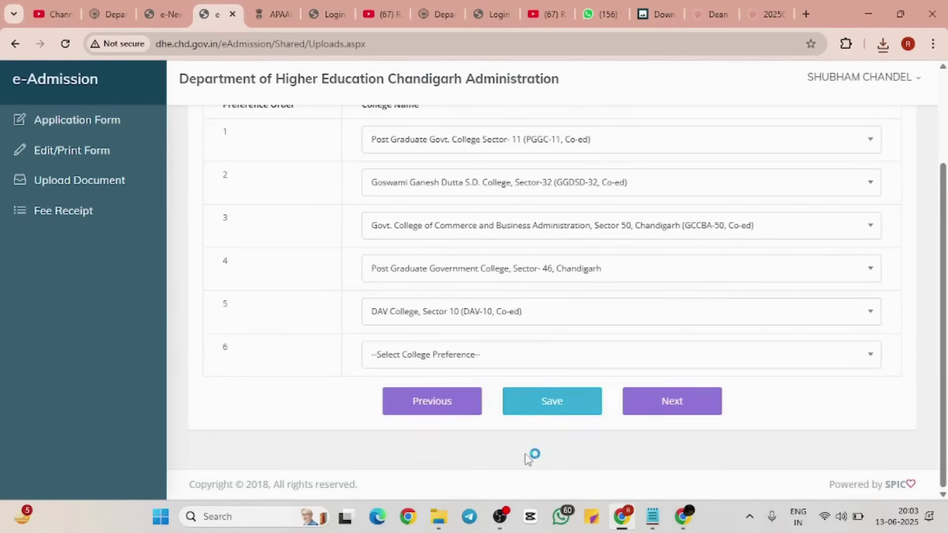
Step: Make DAV College, Sector 10 the sixth preference and Sri Guru Gobind Singh College the fifth
click(505, 364)
scroll(516, 326, down, 1)
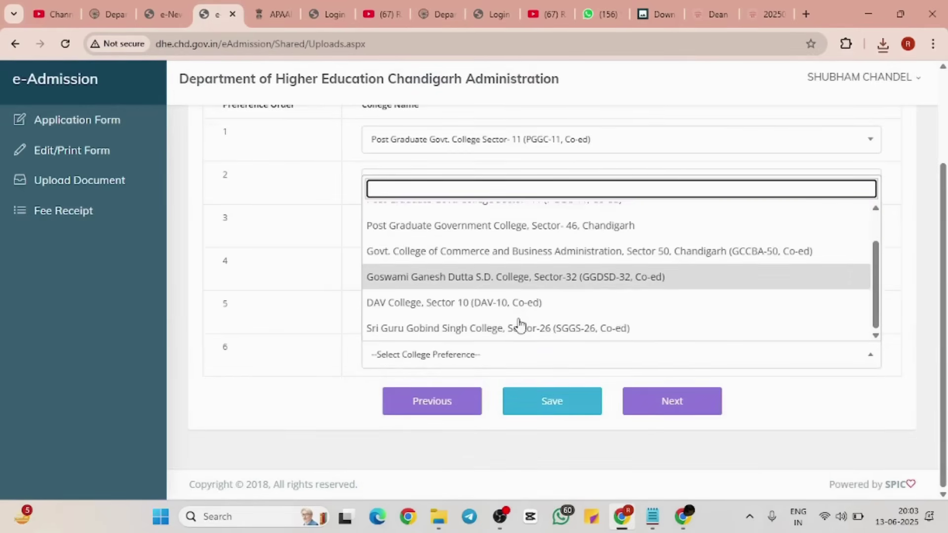
click(491, 313)
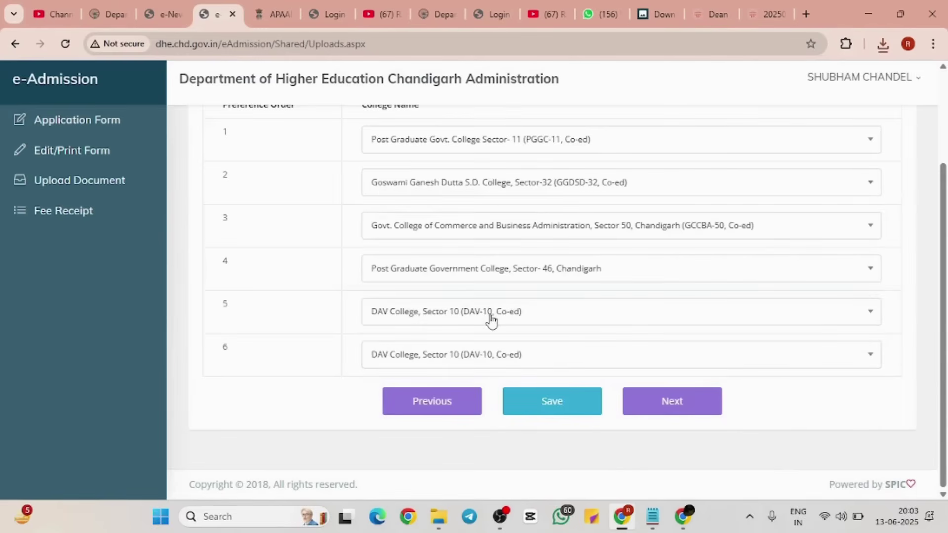
click(503, 362)
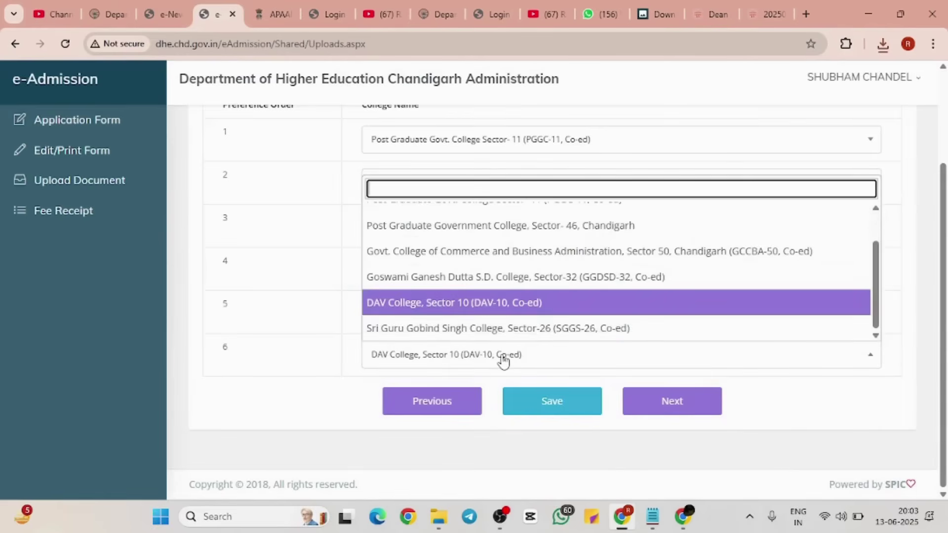
click(511, 314)
click(512, 316)
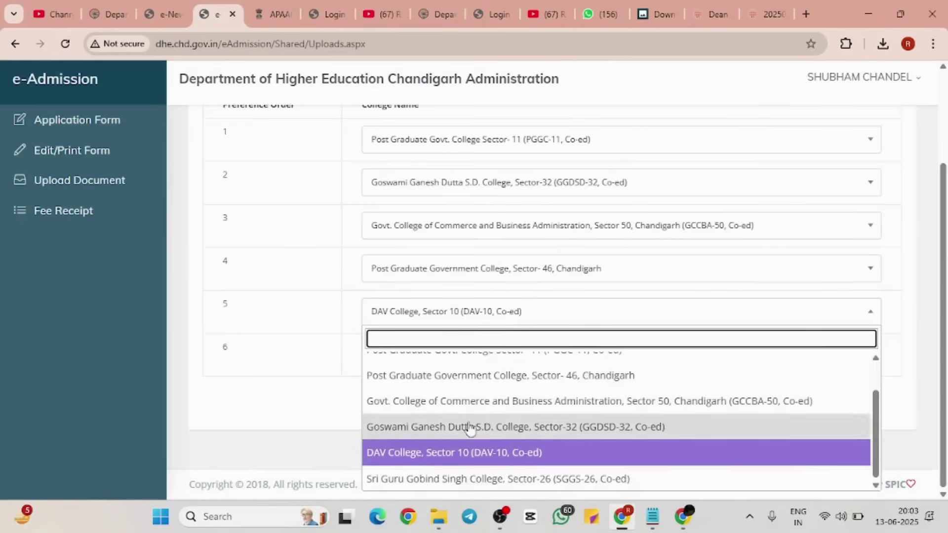
click(441, 479)
Step: Confirm PGGC-11 remains first preference and save all six college preferences
scroll(543, 262, up, 2)
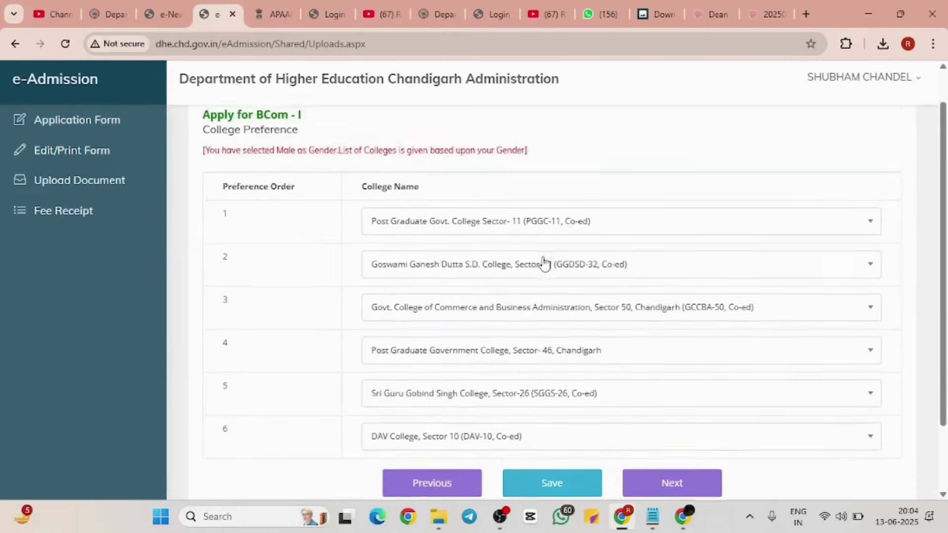
scroll(502, 252, down, 1)
scroll(505, 252, down, 1)
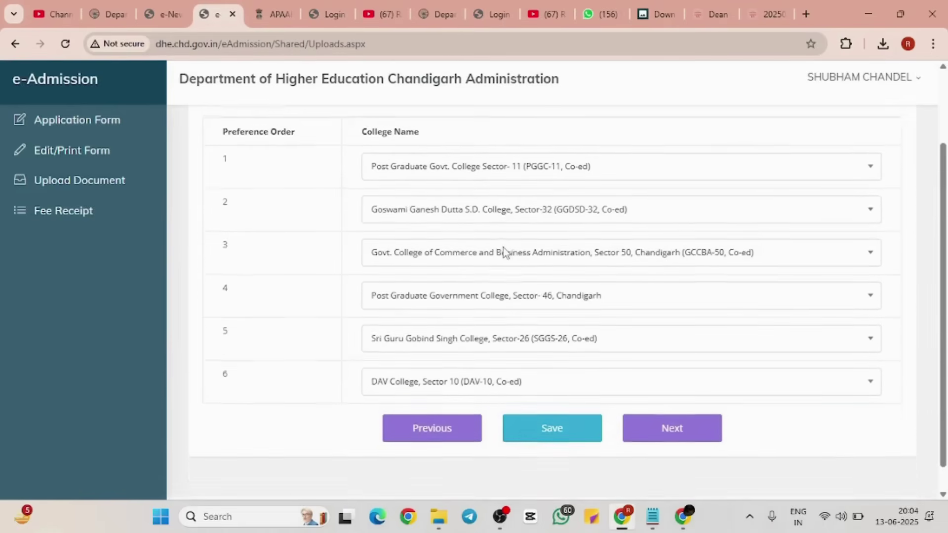
click(366, 165)
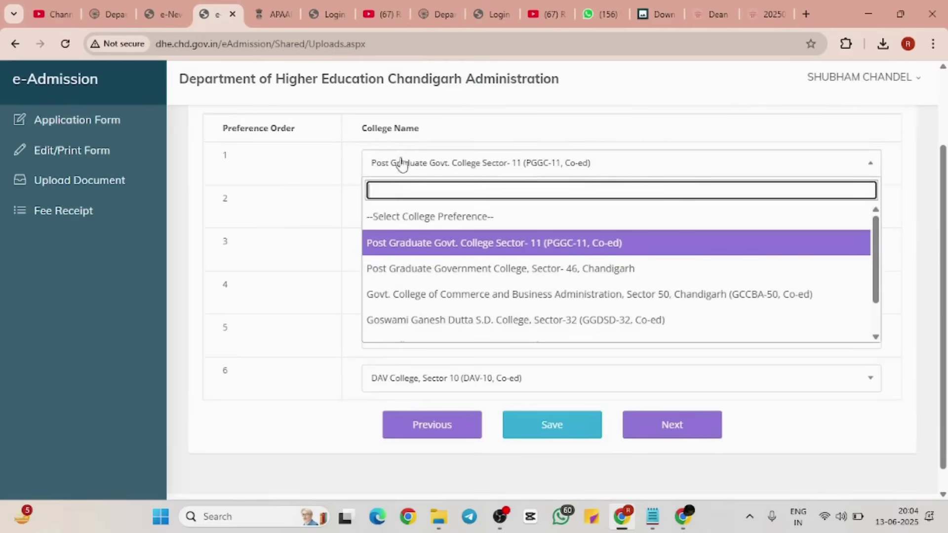
click(266, 162)
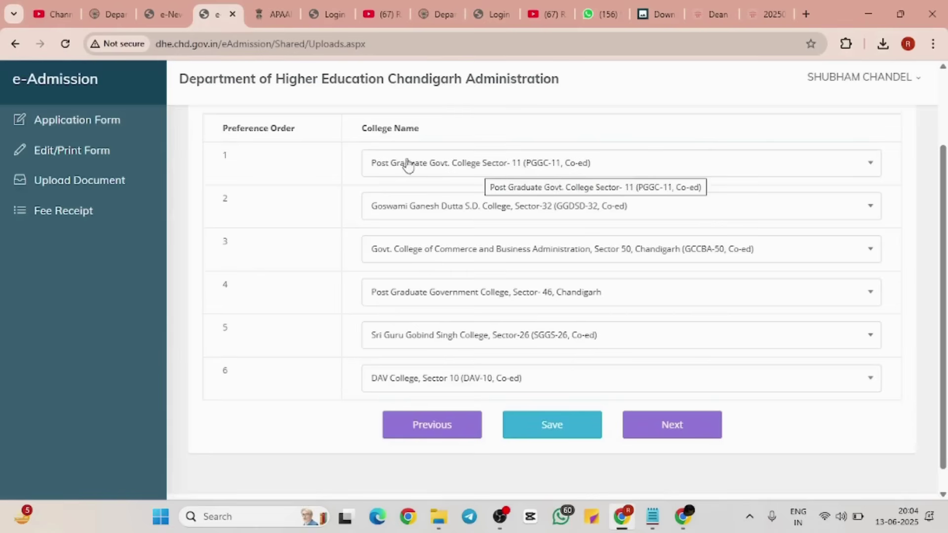
click(366, 166)
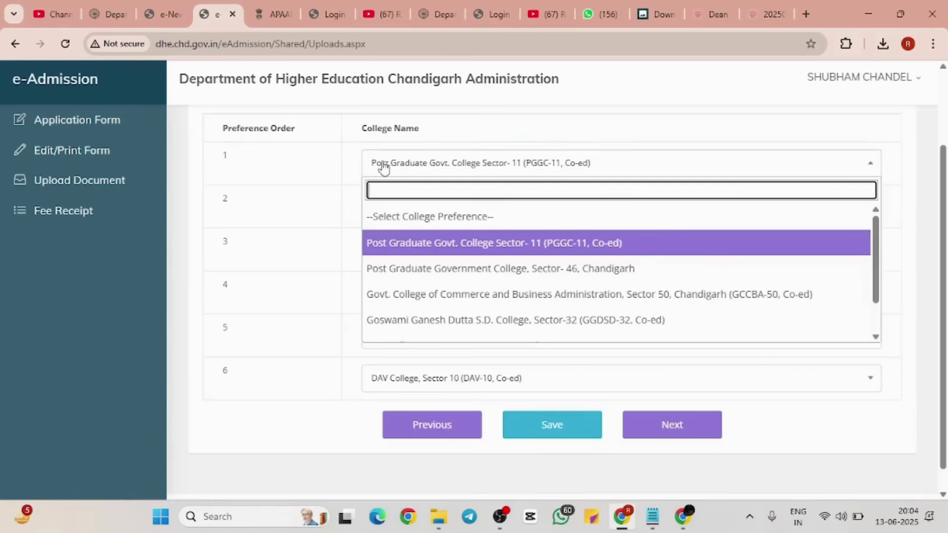
click(324, 164)
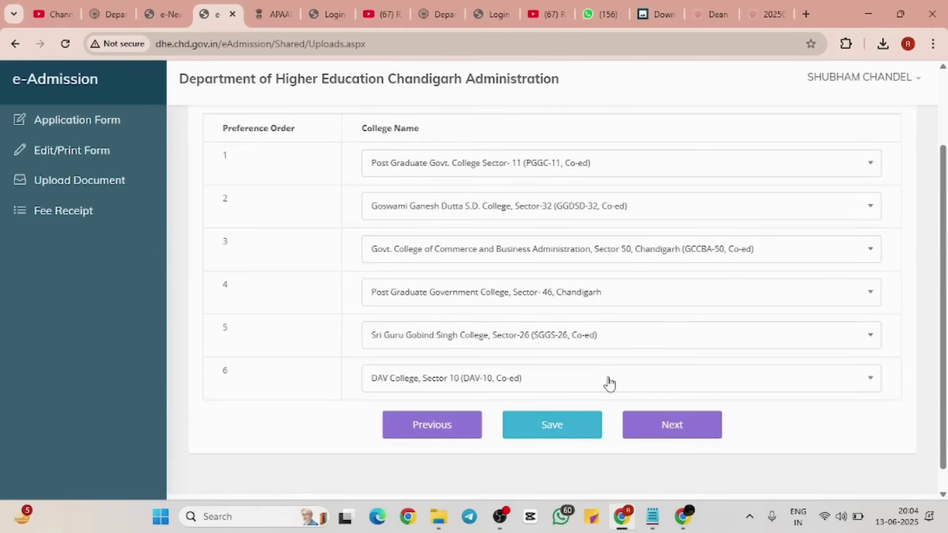
click(564, 428)
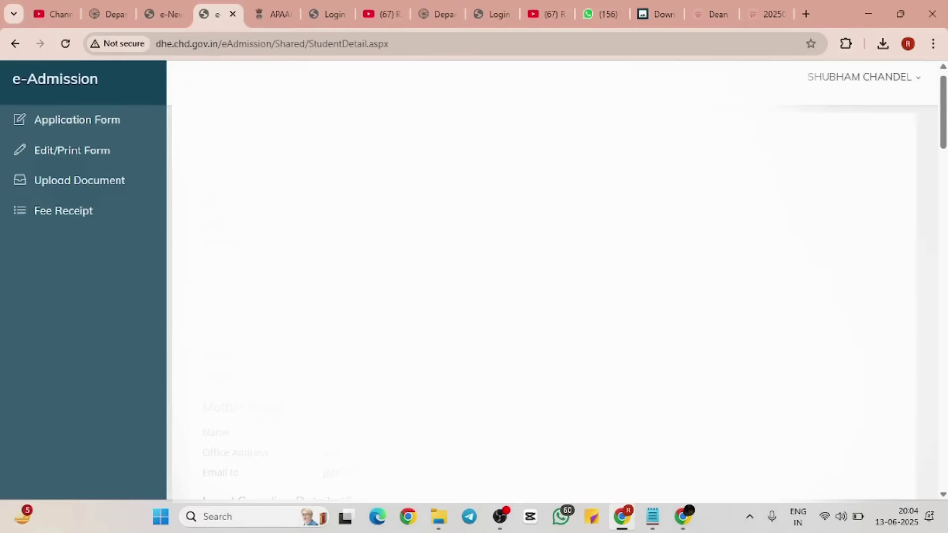
Step: Certify the rules-and-regulations and physical-fitness declarations, then submit the BCom-I application form
scroll(553, 277, down, 5)
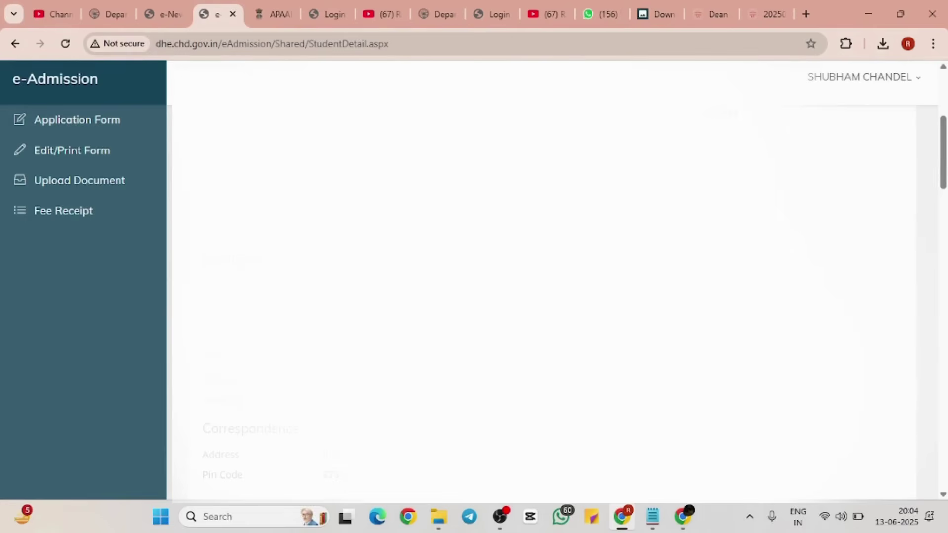
scroll(553, 277, down, 15)
scroll(553, 276, up, 5)
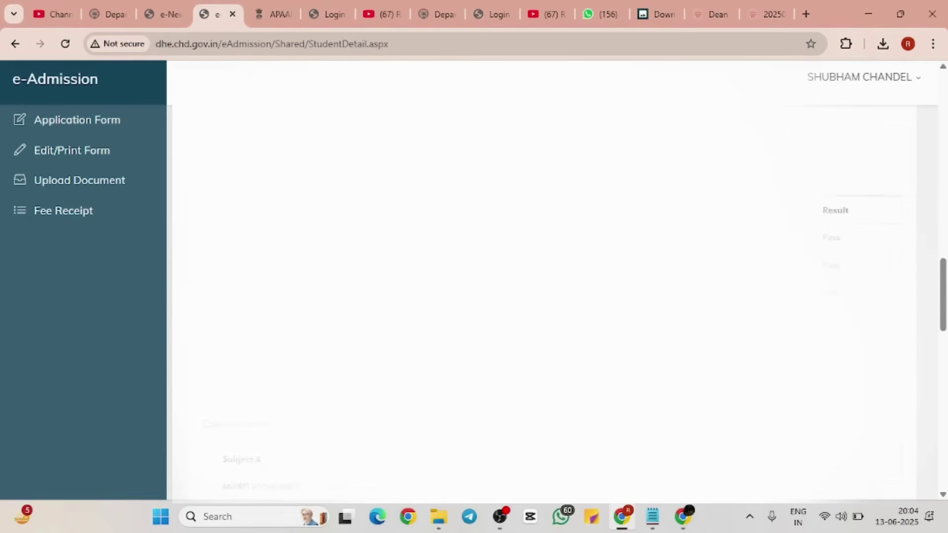
scroll(553, 276, down, 6)
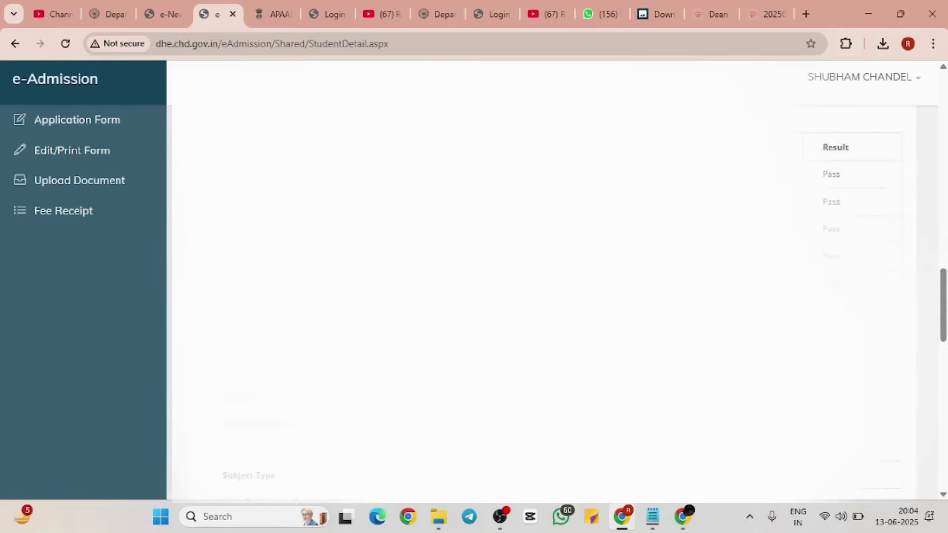
scroll(554, 276, down, 4)
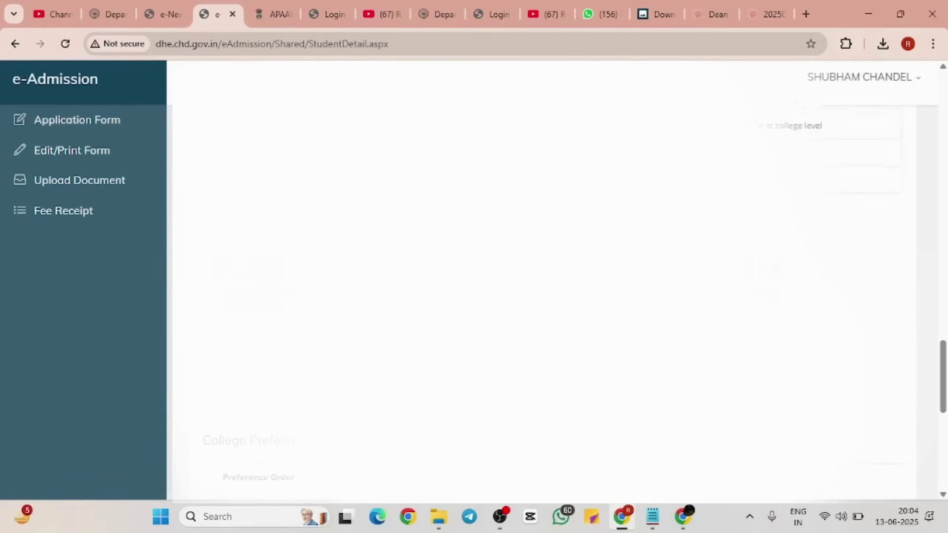
scroll(568, 428, down, 5)
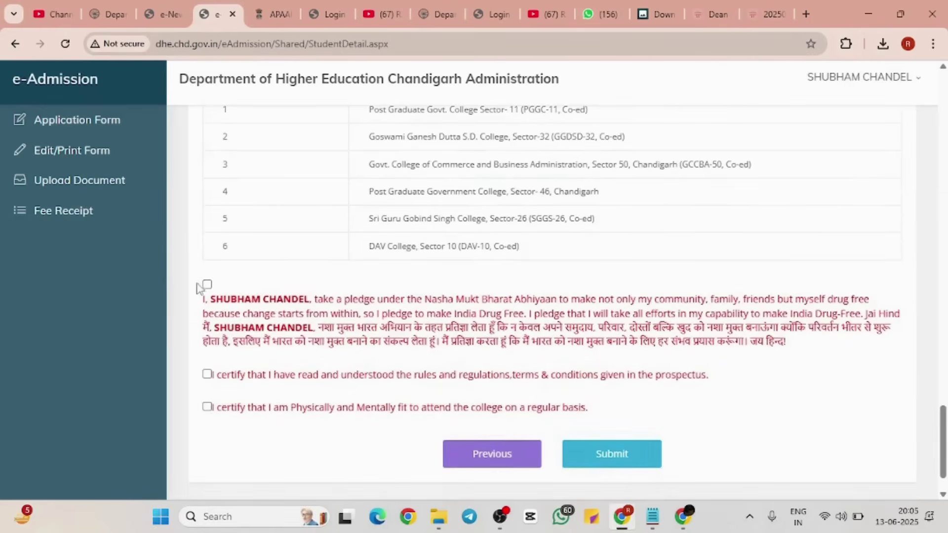
click(207, 375)
click(207, 408)
click(635, 459)
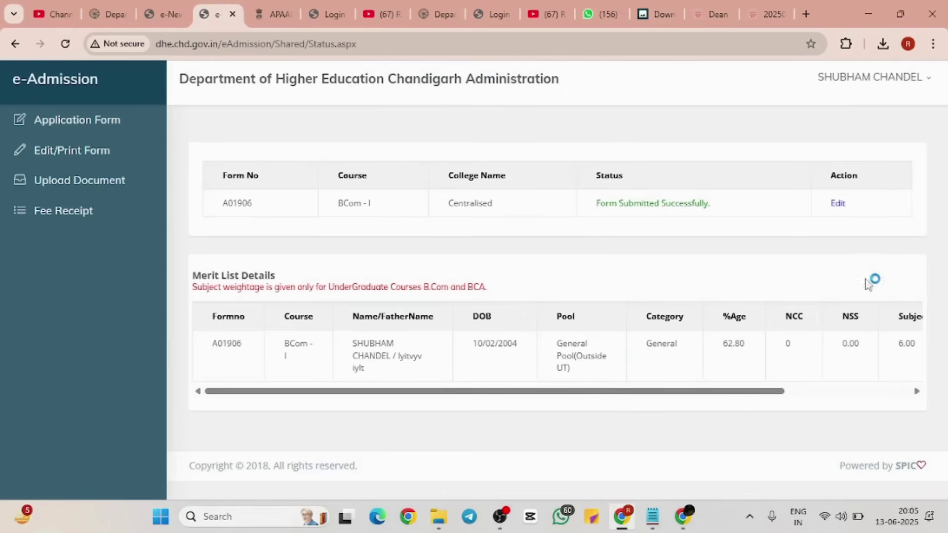
click(836, 215)
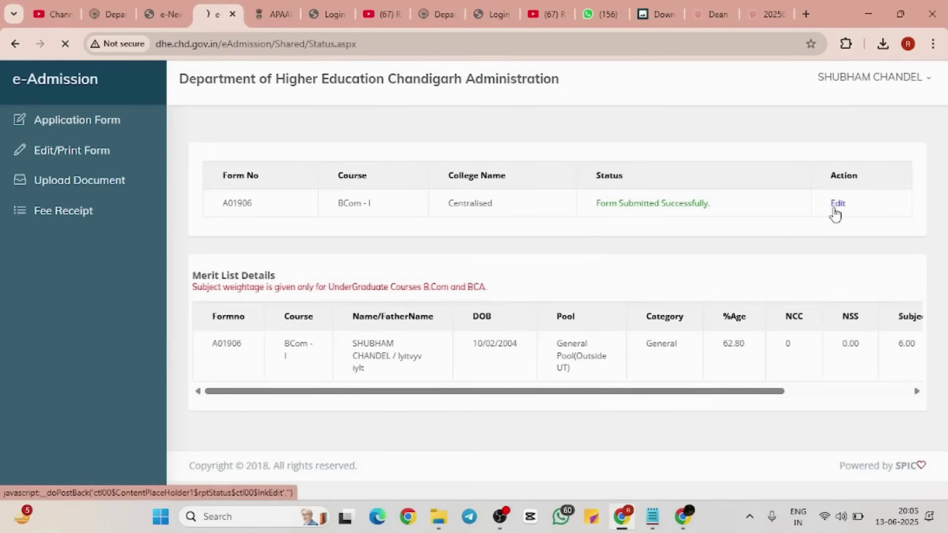
scroll(654, 286, down, 2)
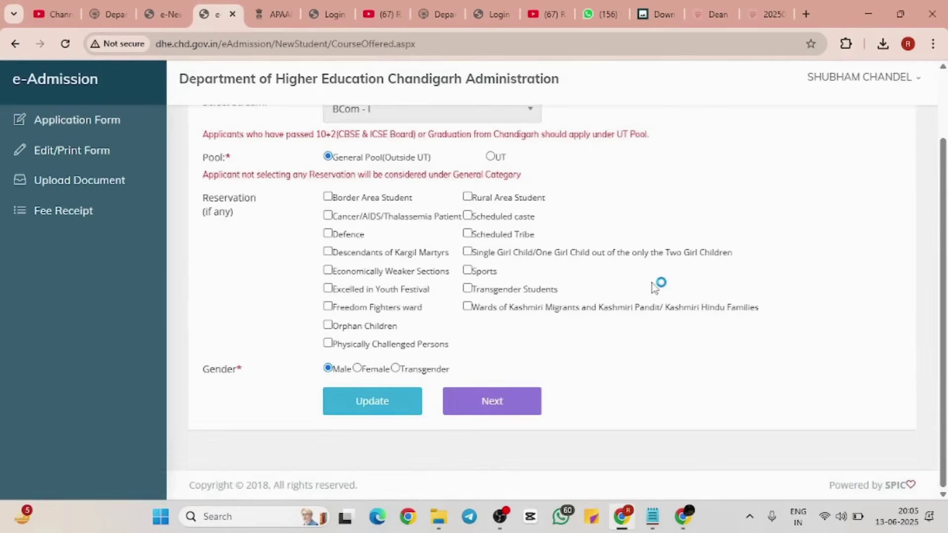
scroll(655, 286, up, 2)
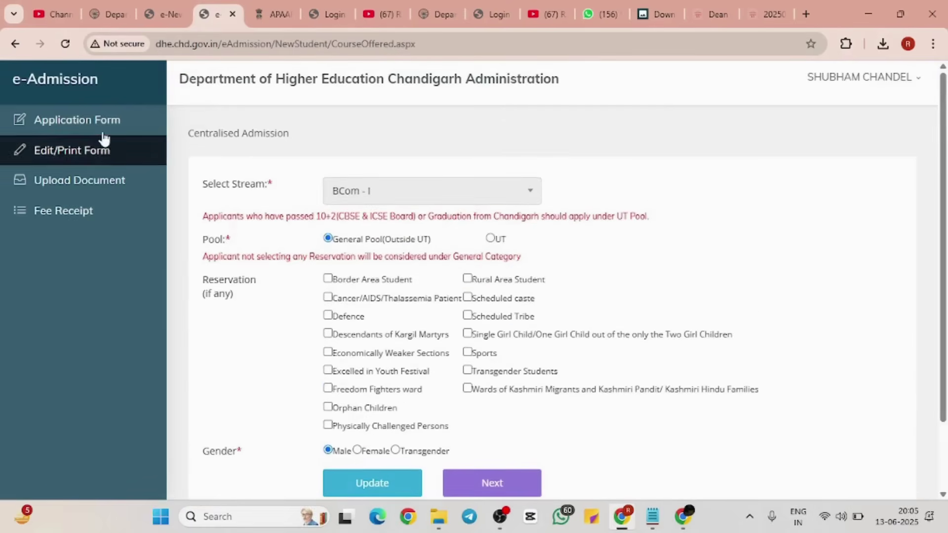
click(102, 149)
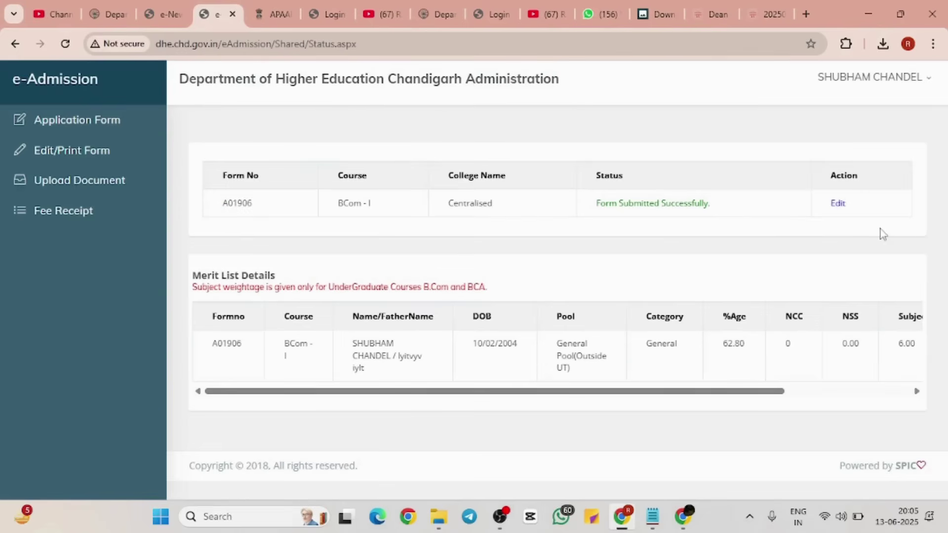
Step: Visit Application Form and Edit/Print Form in the sidebar, then switch to the DHE home page tab
click(113, 127)
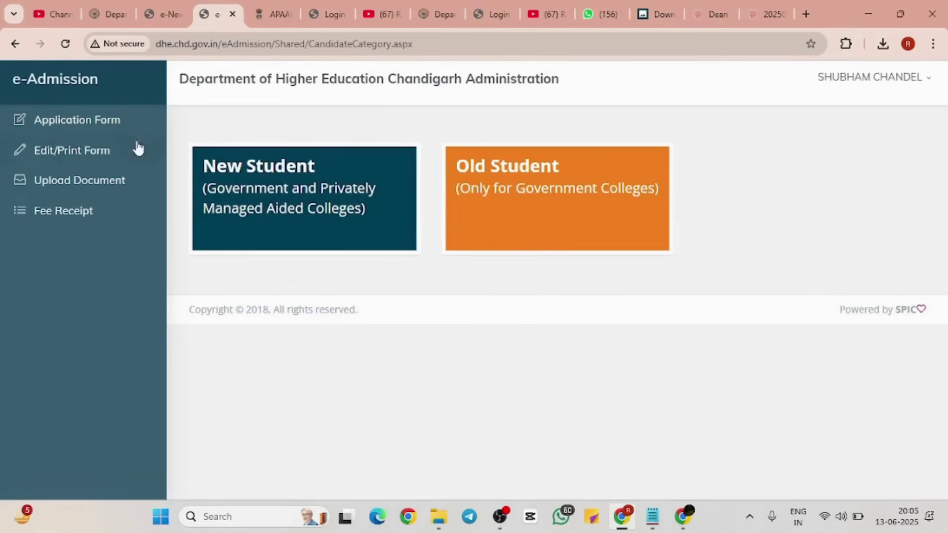
click(92, 145)
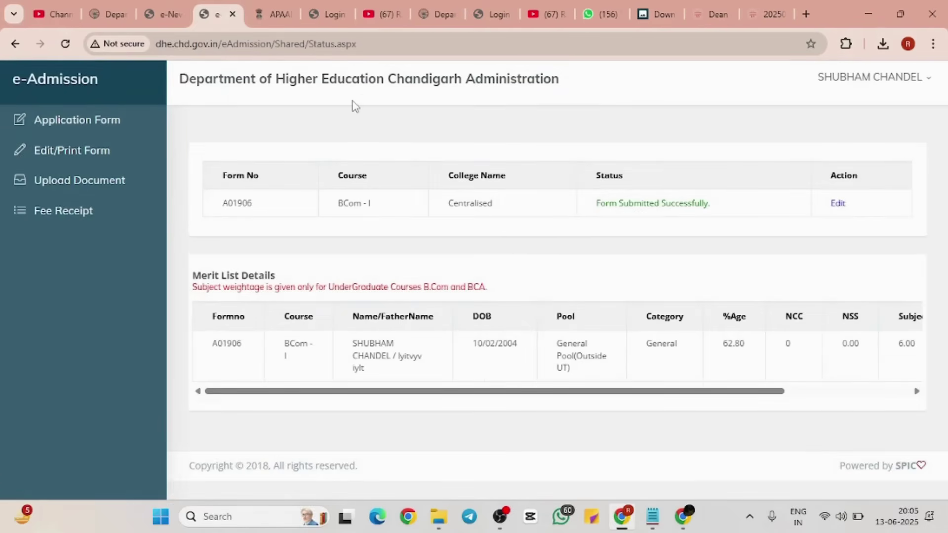
click(836, 206)
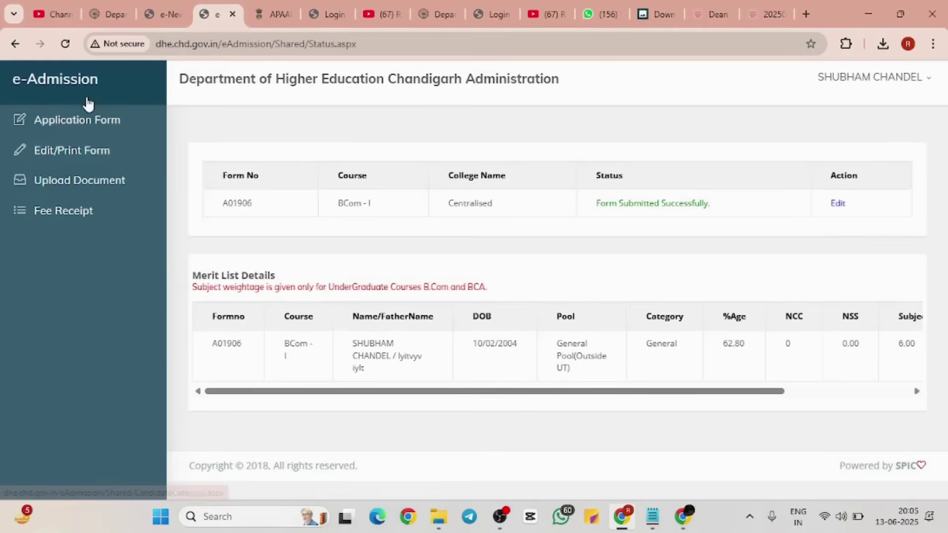
click(88, 119)
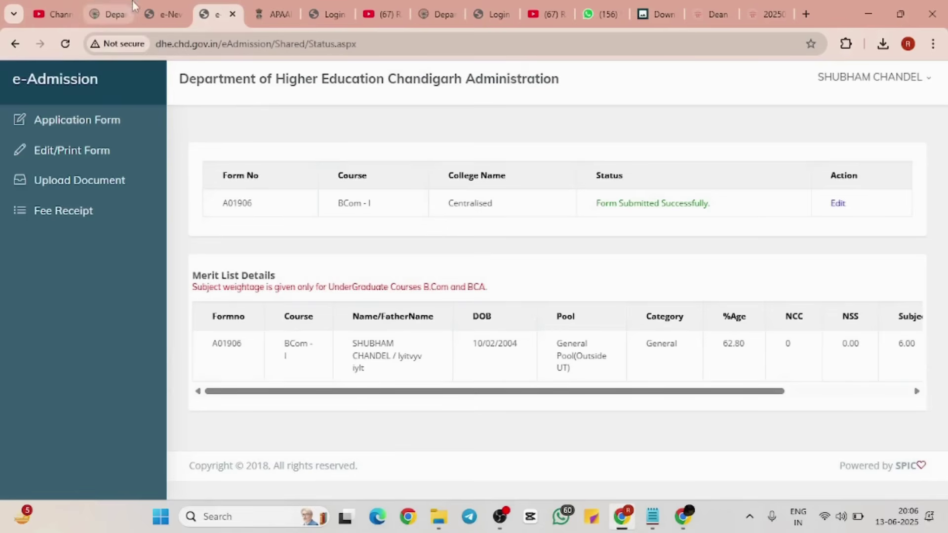
click(119, 8)
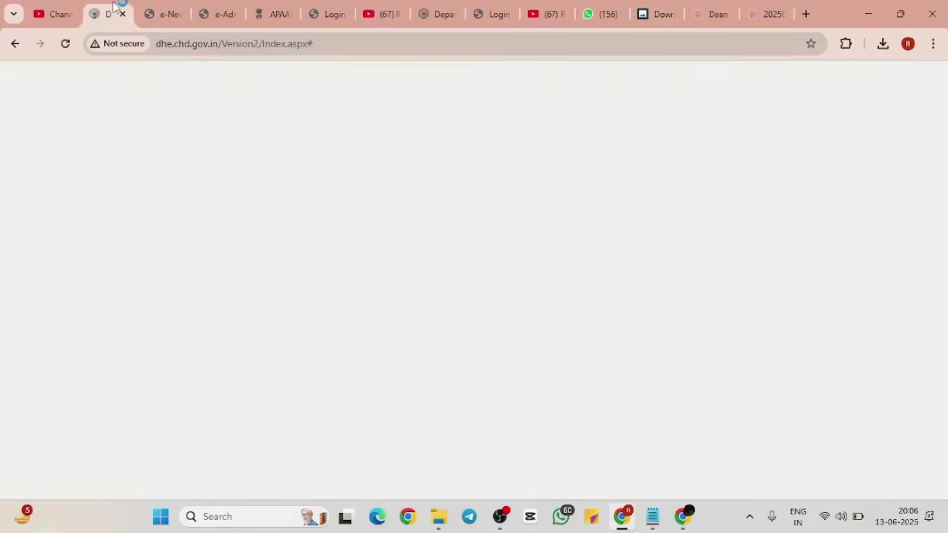